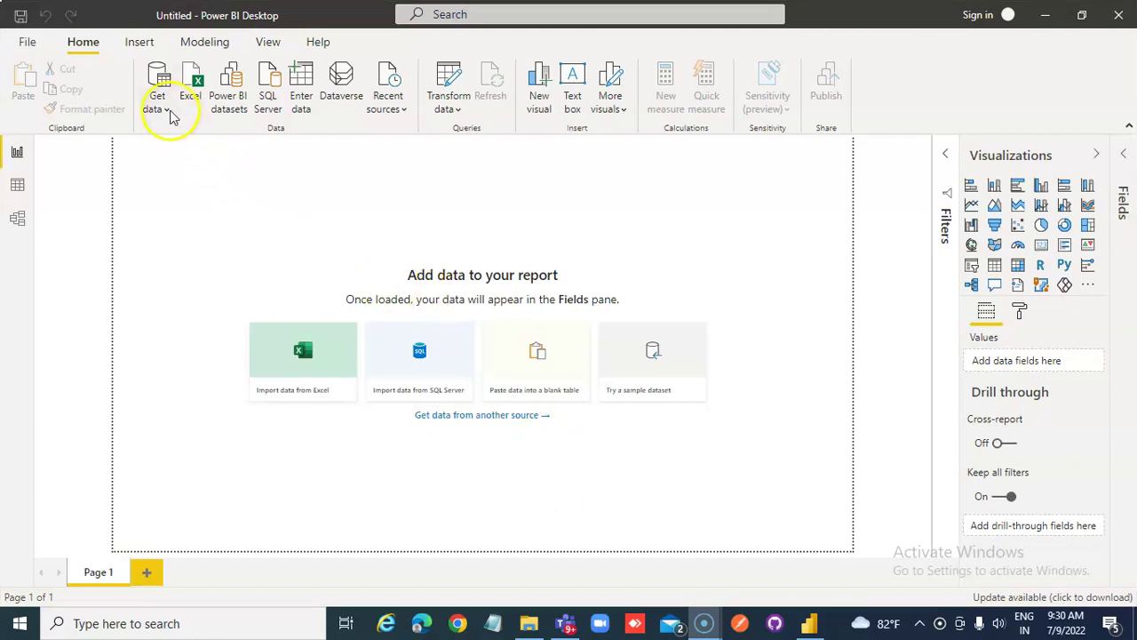
Step: Import the Date CSV file from the PowerBIFiles folder and load it into the report
{"action": "left_click", "coordinate": [166, 112]}
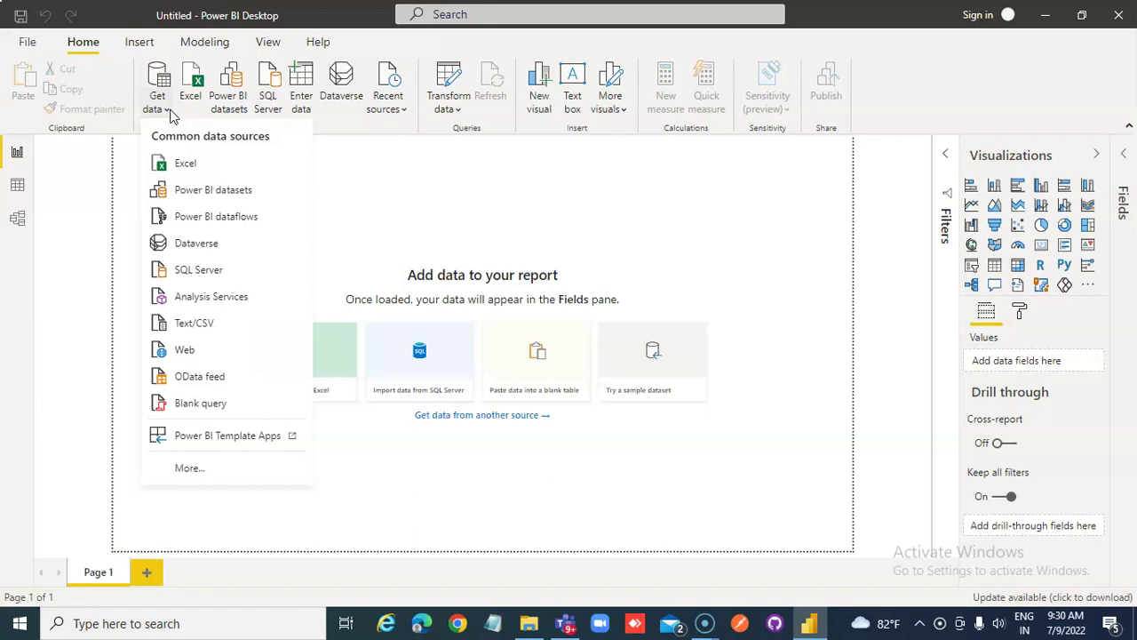
{"action": "left_click", "coordinate": [204, 323]}
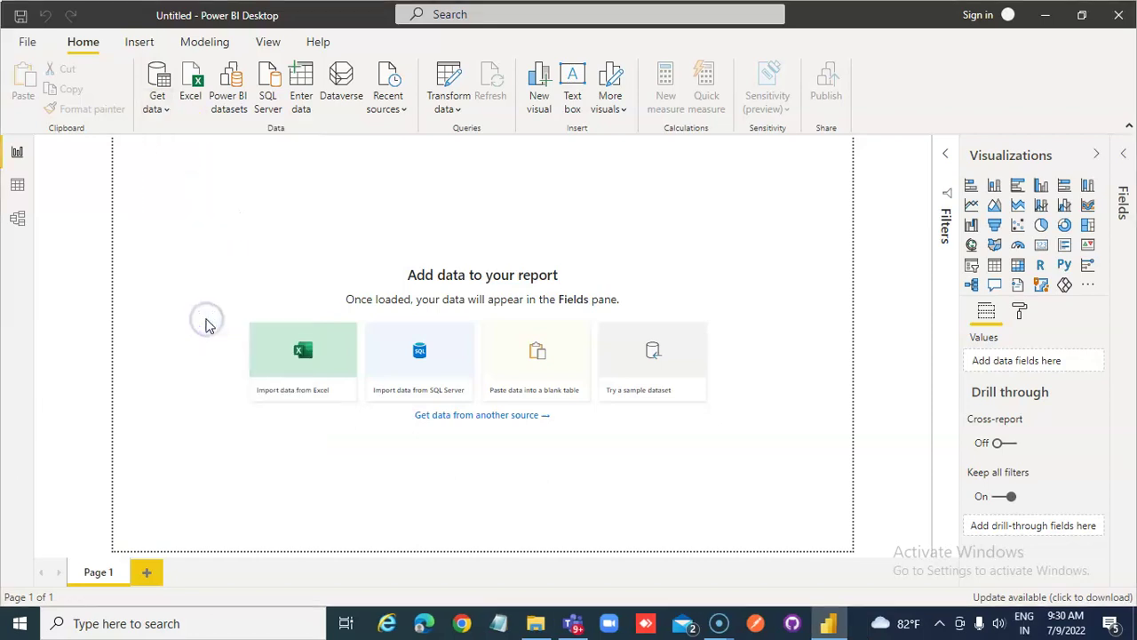
{"action": "double_click", "coordinate": [182, 118]}
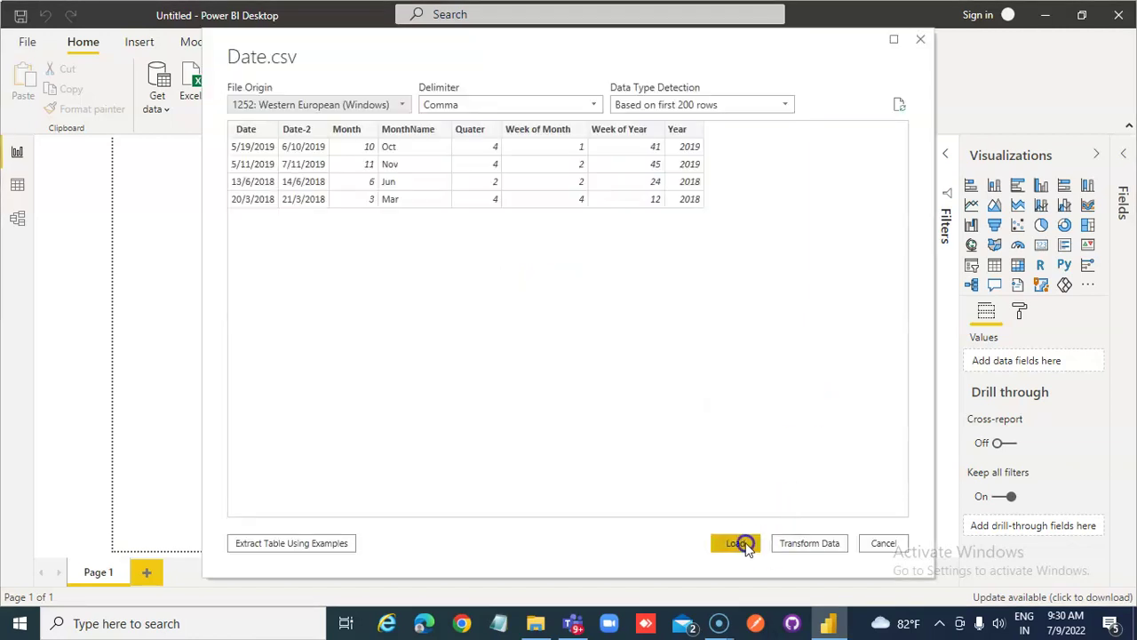
{"action": "left_click", "coordinate": [735, 543]}
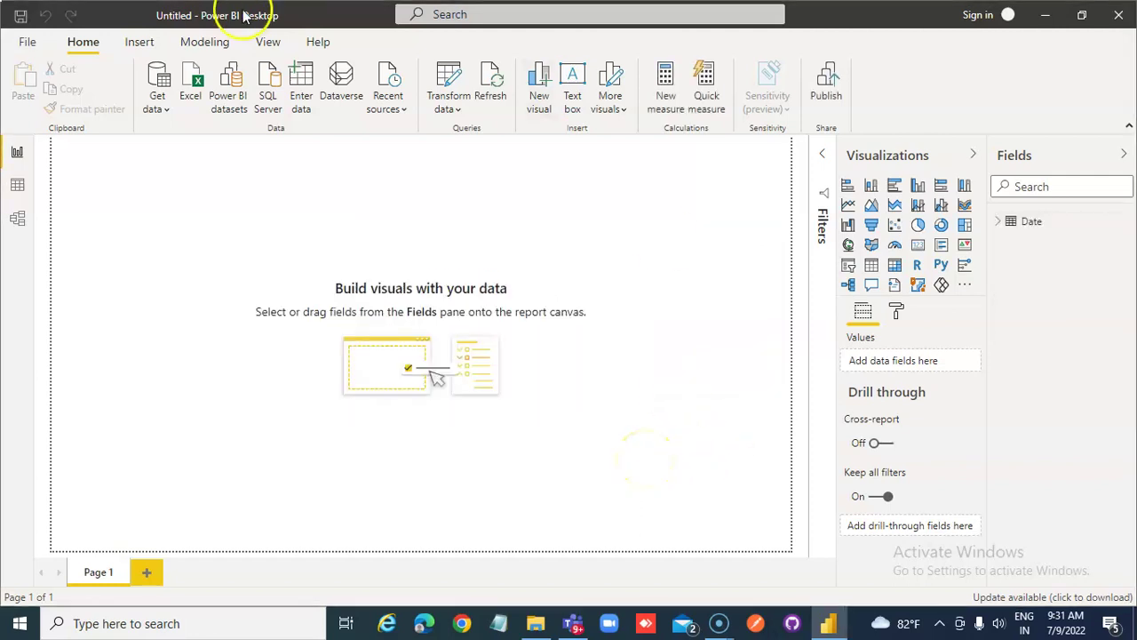
Step: Import the SalesFact CSV file from the PowerBIFiles folder and load it as a second table
{"action": "left_click", "coordinate": [158, 102]}
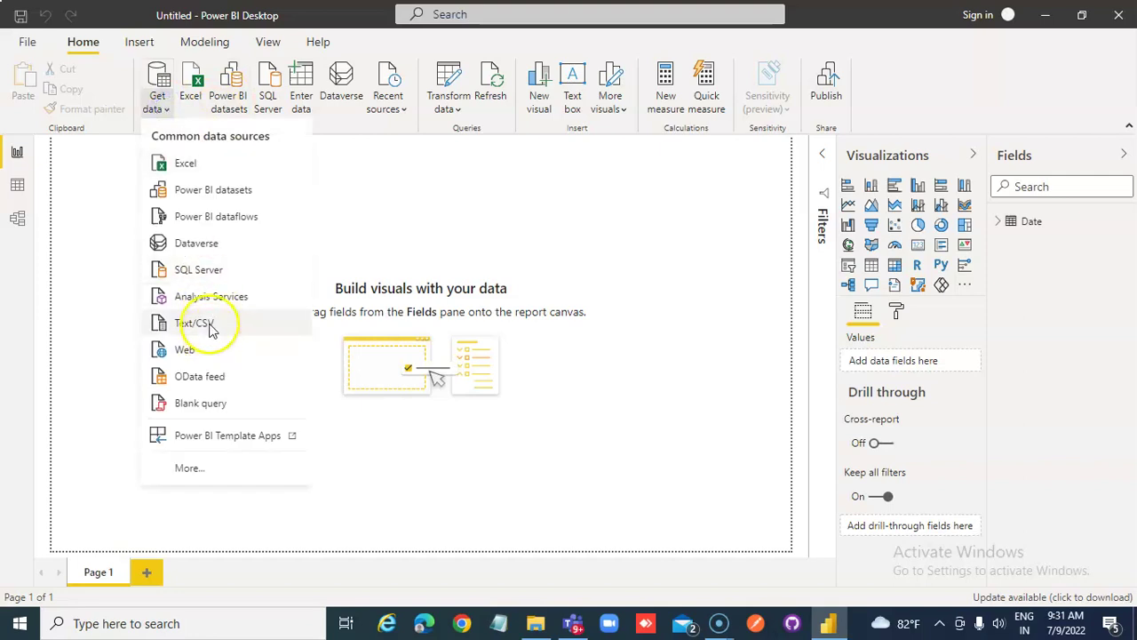
{"action": "left_click", "coordinate": [196, 323]}
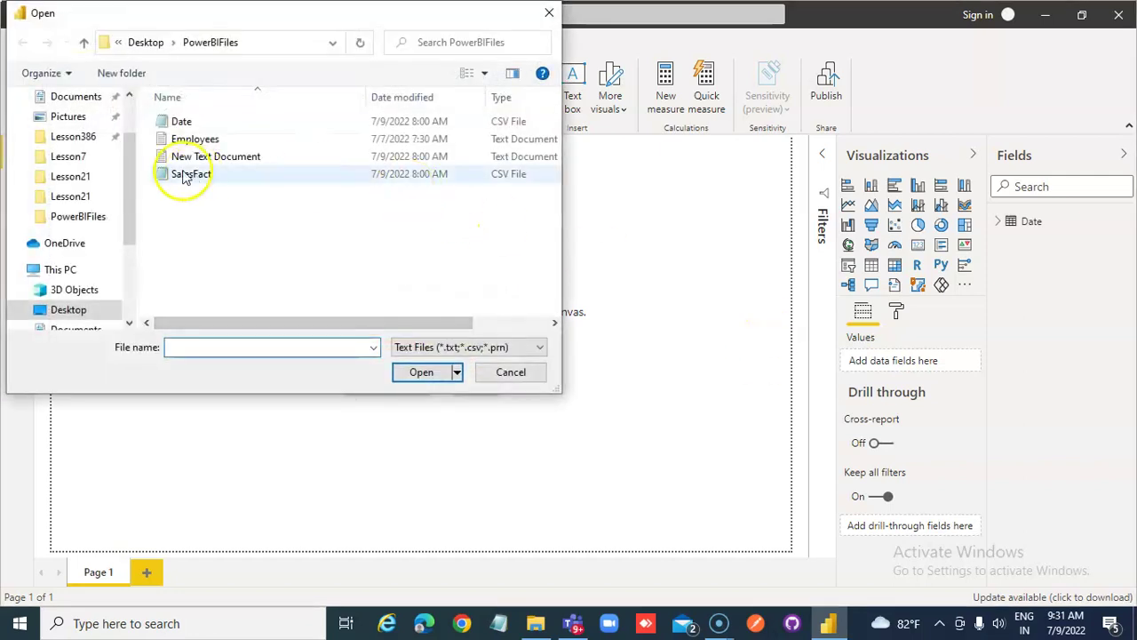
{"action": "double_click", "coordinate": [186, 175]}
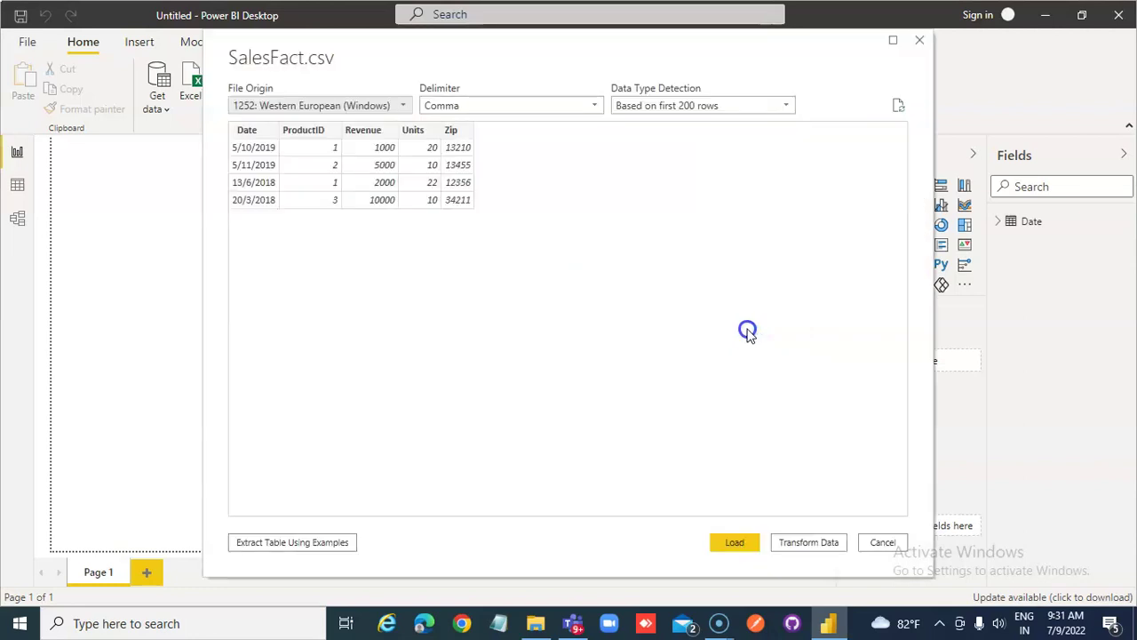
{"action": "left_click", "coordinate": [734, 542]}
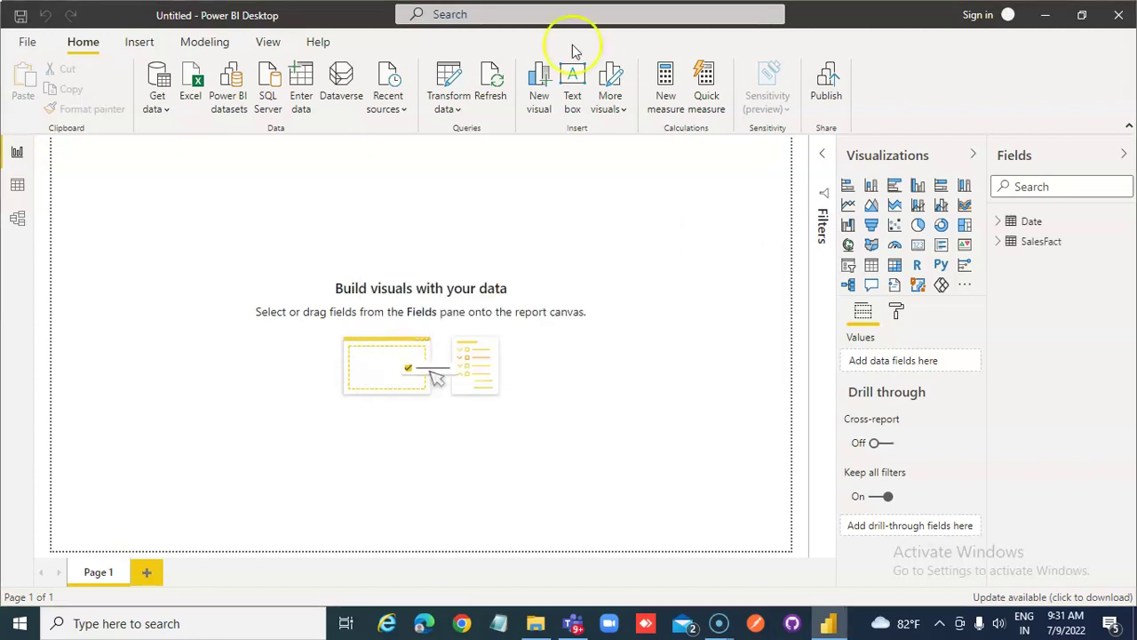
Step: Try to create a new relationship between the Date column of the Date table and the Date column of SalesFact
{"action": "left_click", "coordinate": [208, 46]}
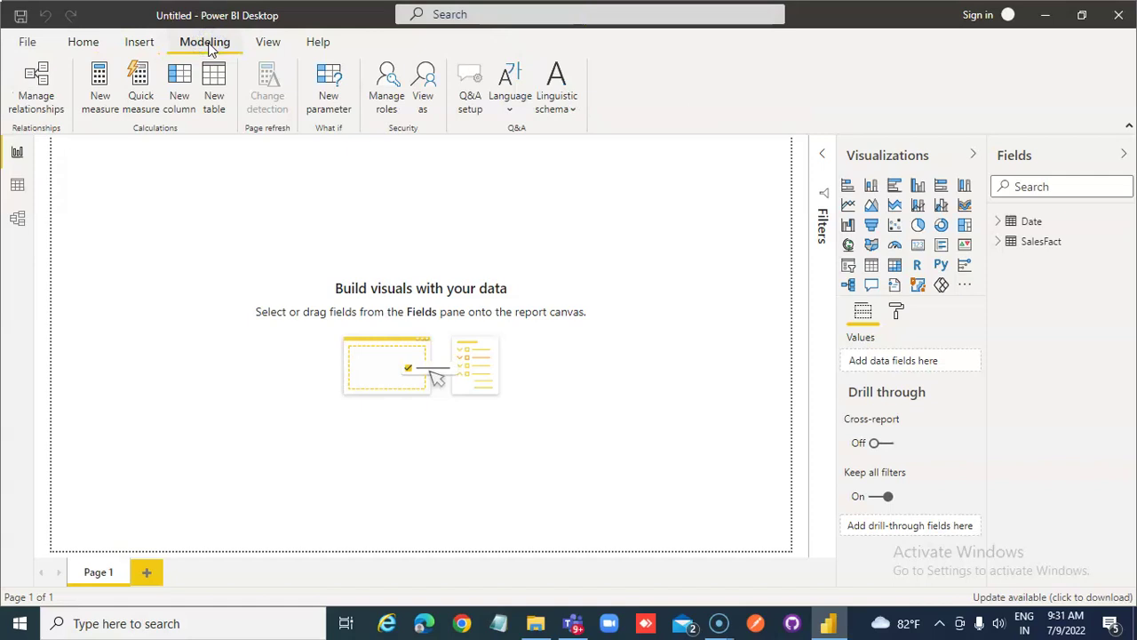
{"action": "left_click", "coordinate": [40, 102]}
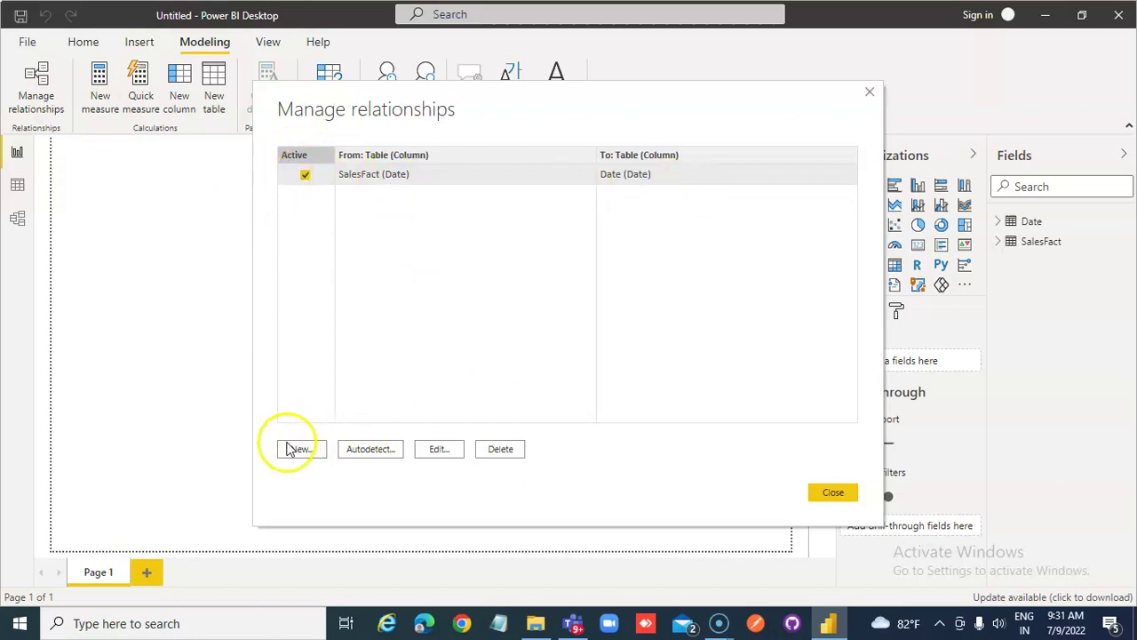
{"action": "left_click", "coordinate": [293, 448]}
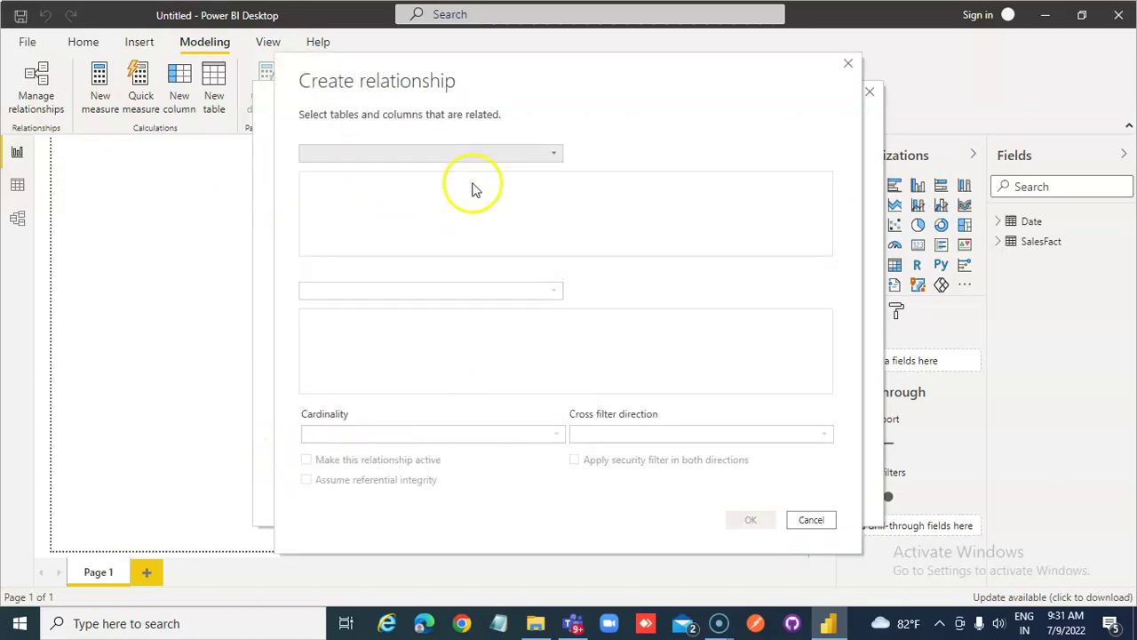
{"action": "left_click", "coordinate": [482, 153]}
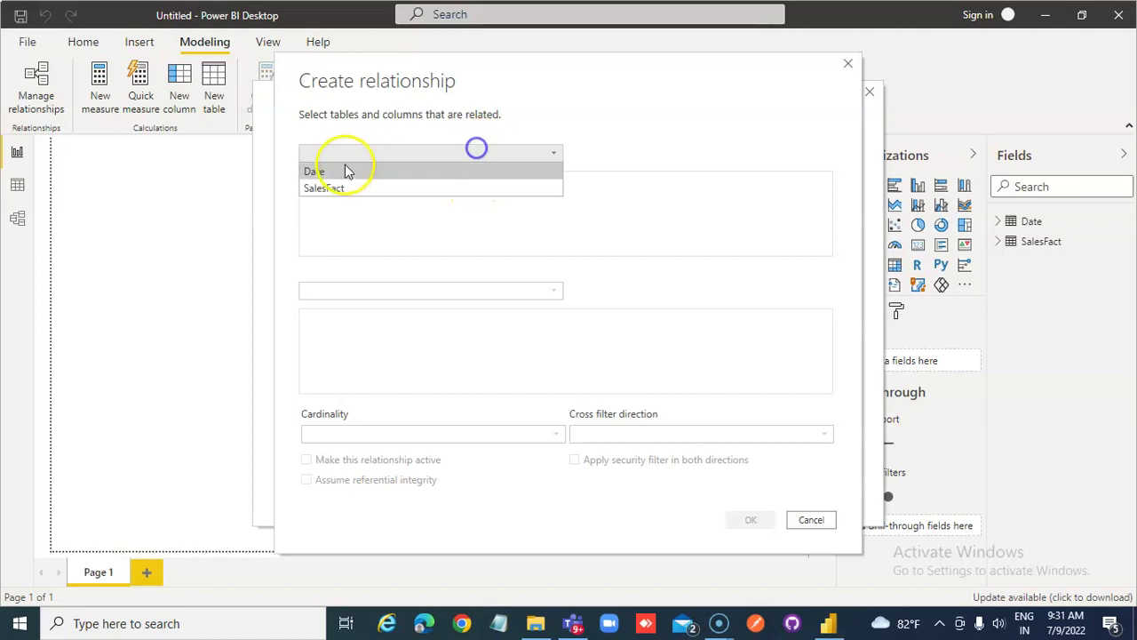
{"action": "left_click", "coordinate": [337, 170]}
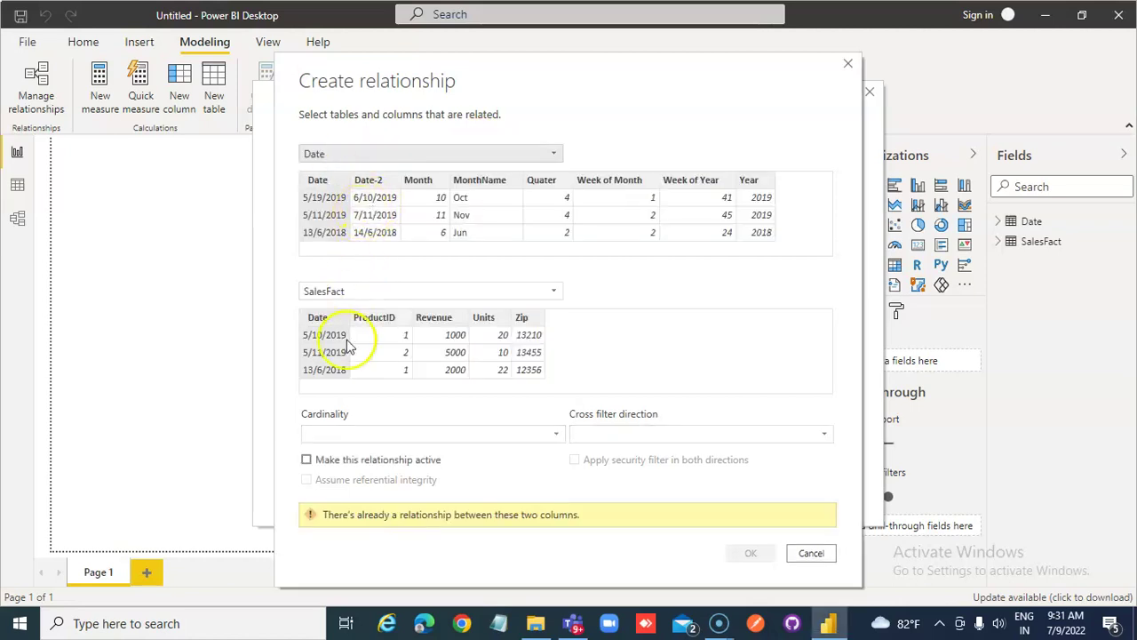
{"action": "left_click", "coordinate": [336, 184]}
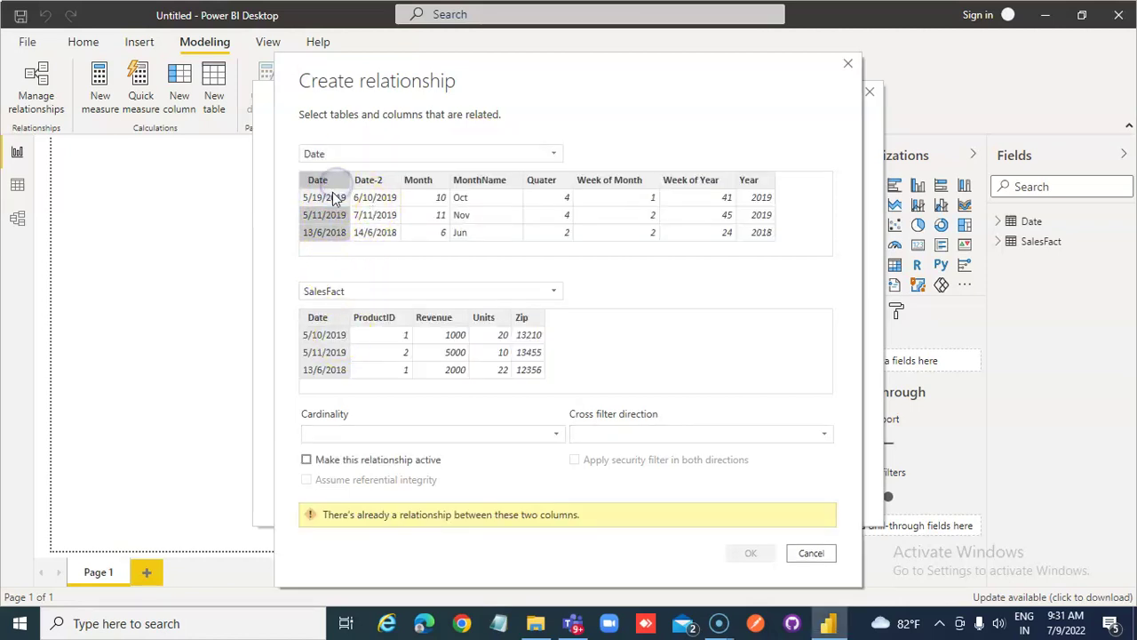
{"action": "left_click", "coordinate": [318, 320]}
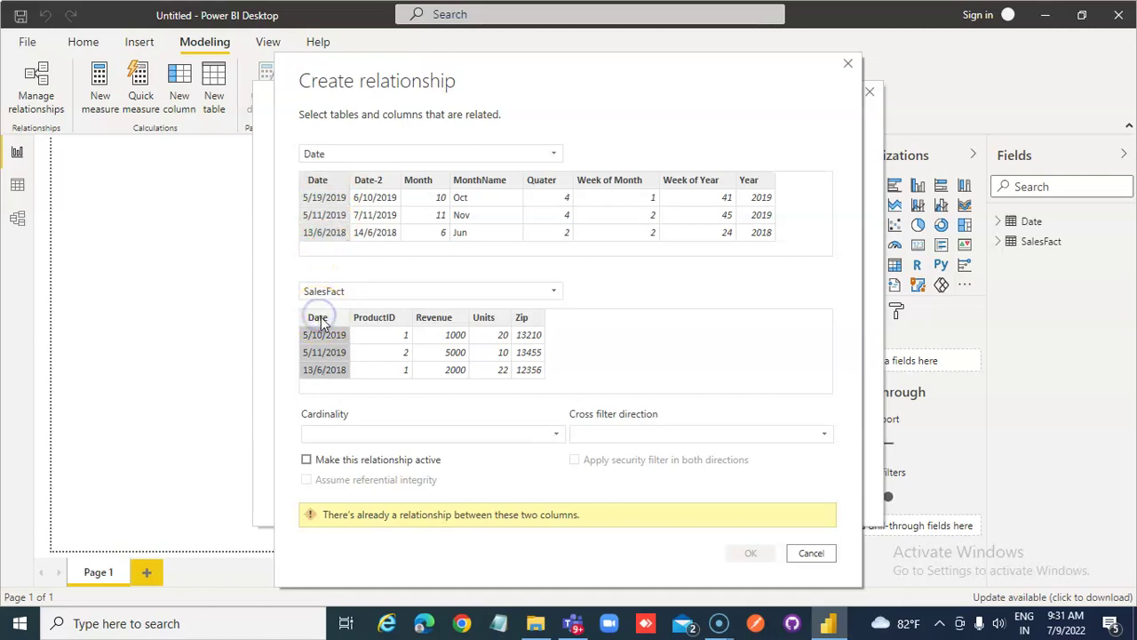
{"action": "left_click", "coordinate": [800, 557]}
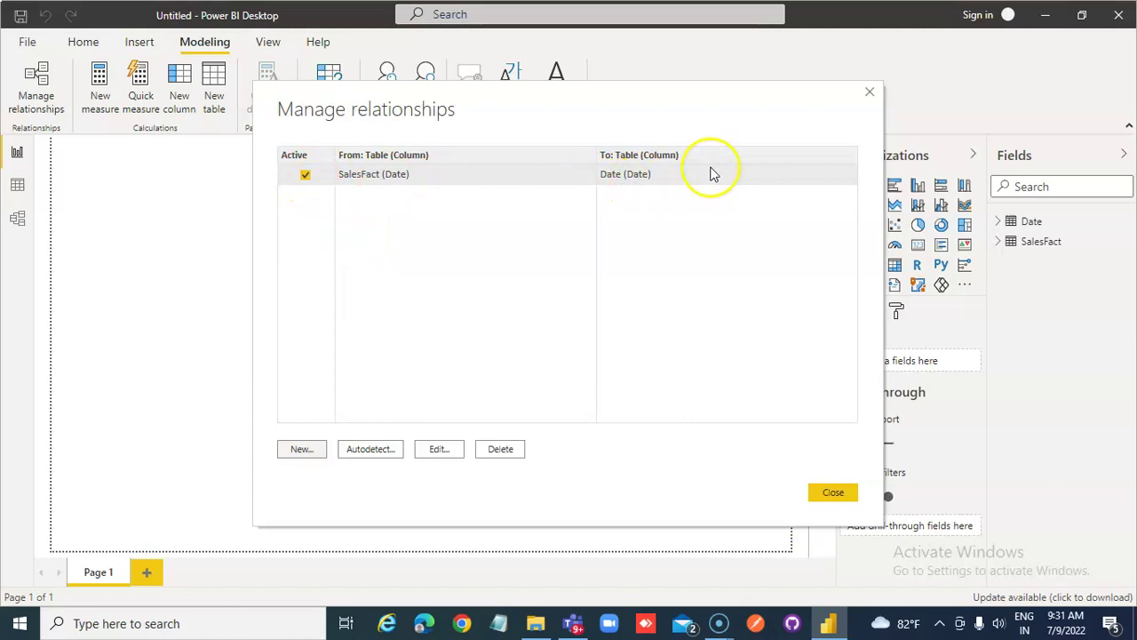
{"action": "left_click", "coordinate": [832, 492]}
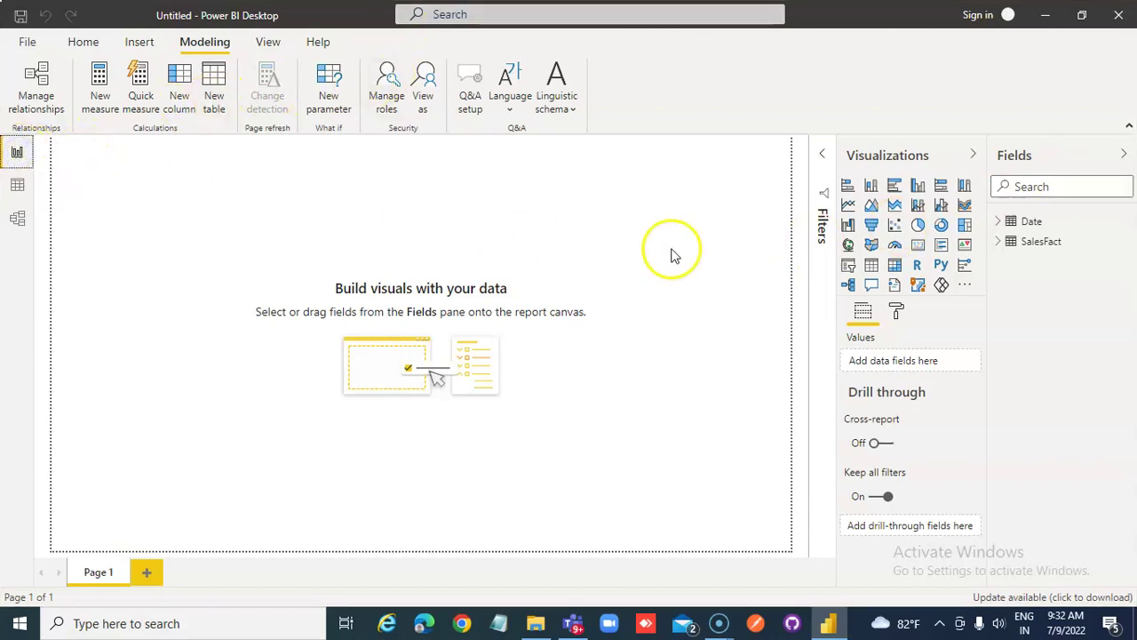
Step: Add an empty table visual to Page 1 and enlarge it to about 630 wide by 700 high
{"action": "left_click", "coordinate": [870, 266]}
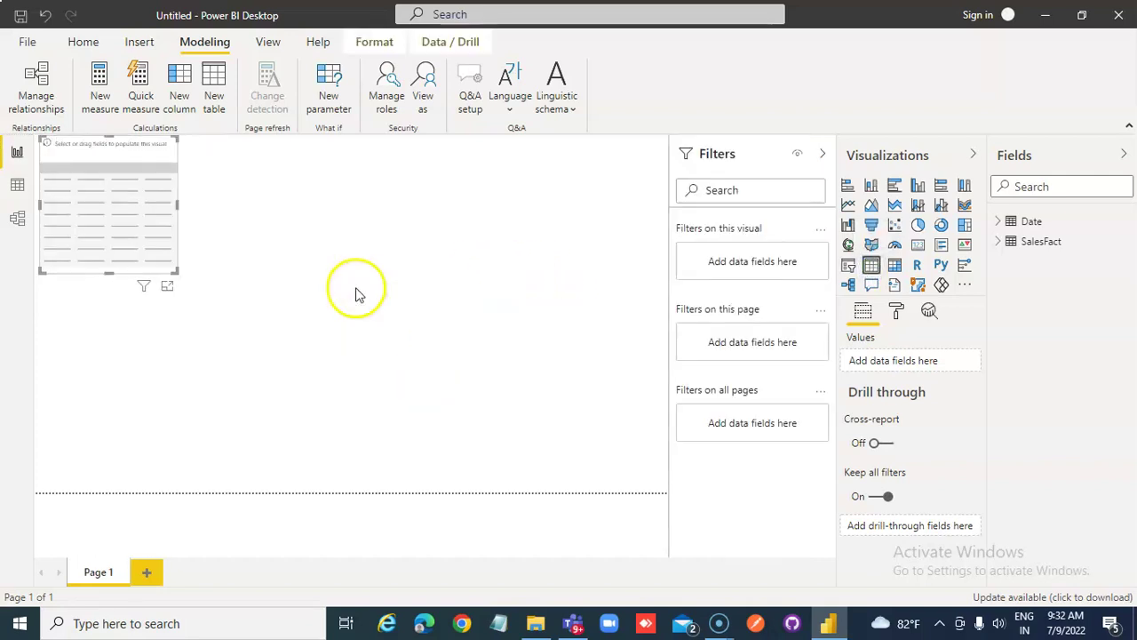
{"action": "left_click_drag", "start_coordinate": [178, 272], "coordinate": [349, 479]}
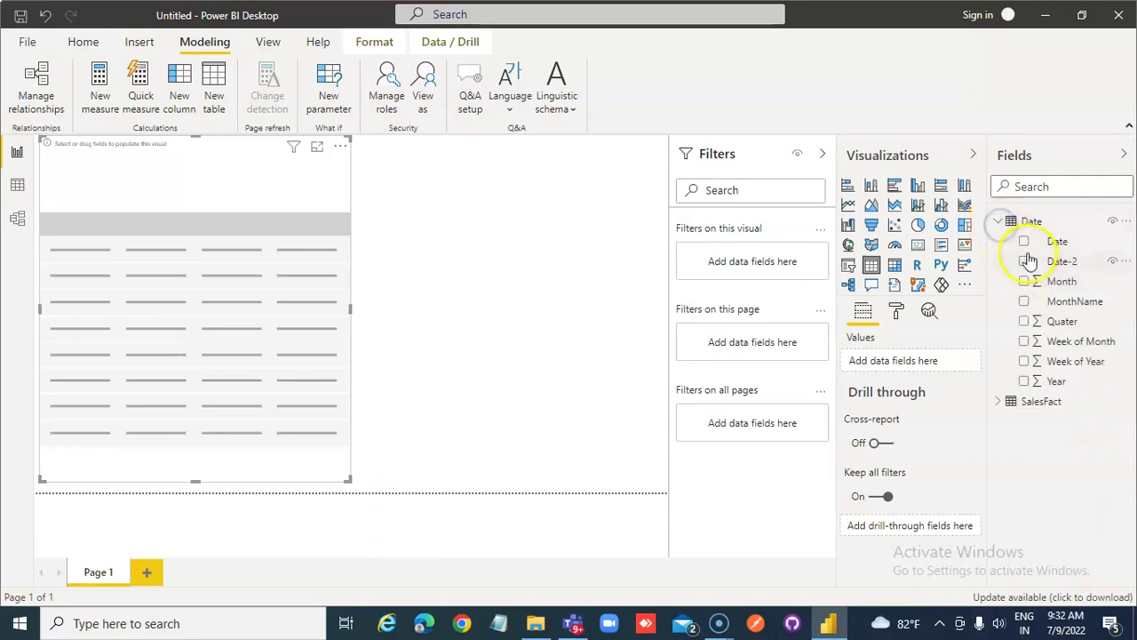
{"action": "left_click", "coordinate": [261, 178]}
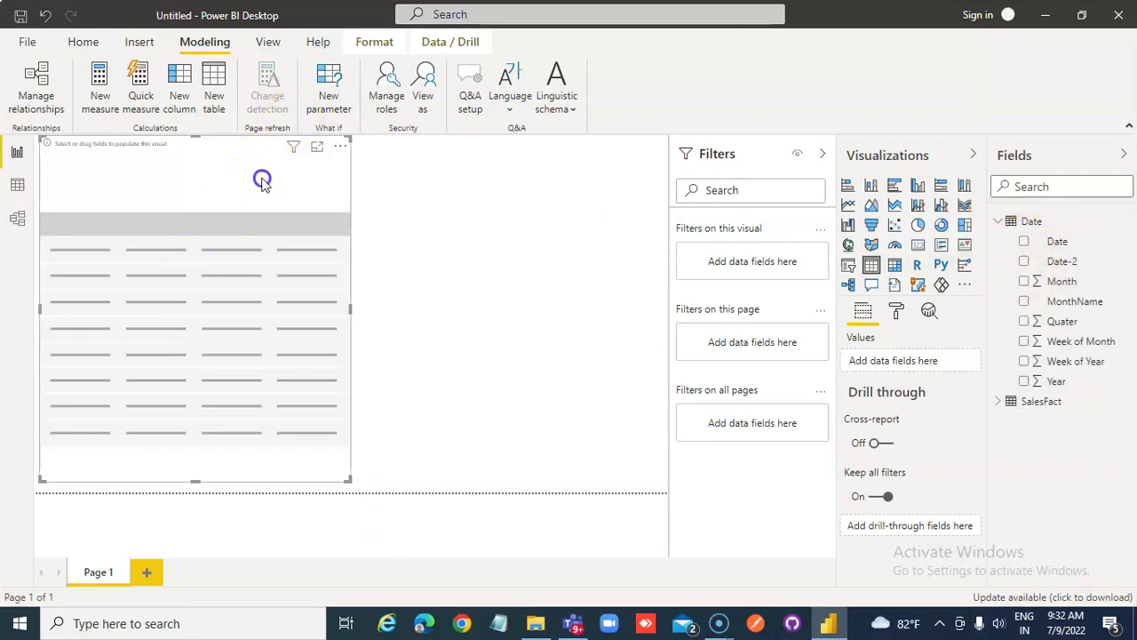
Step: Fill the table visual with Date and Month from the Date table and Revenue and Units from SalesFact
{"action": "left_click", "coordinate": [1025, 242]}
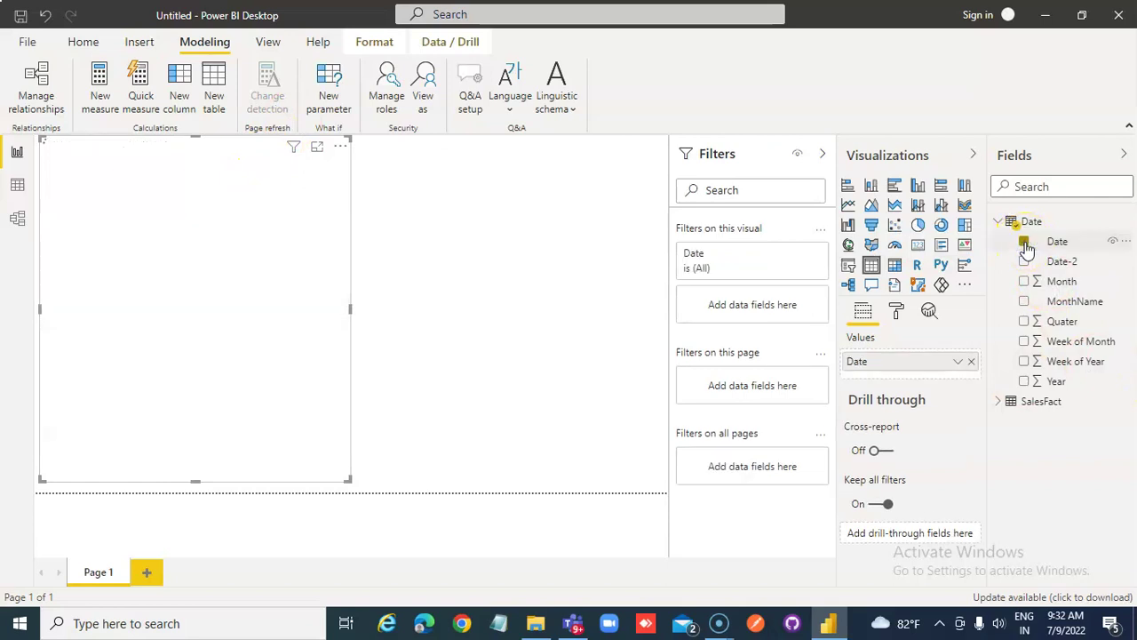
{"action": "left_click", "coordinate": [1025, 282]}
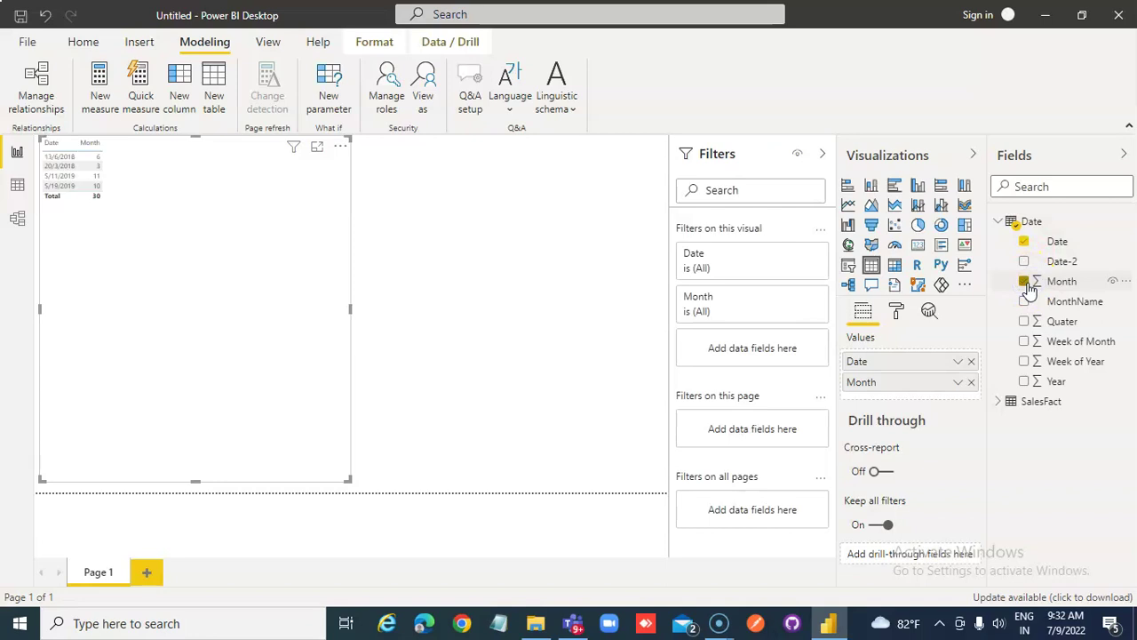
{"action": "left_click", "coordinate": [997, 402]}
{"action": "left_click", "coordinate": [1025, 462]}
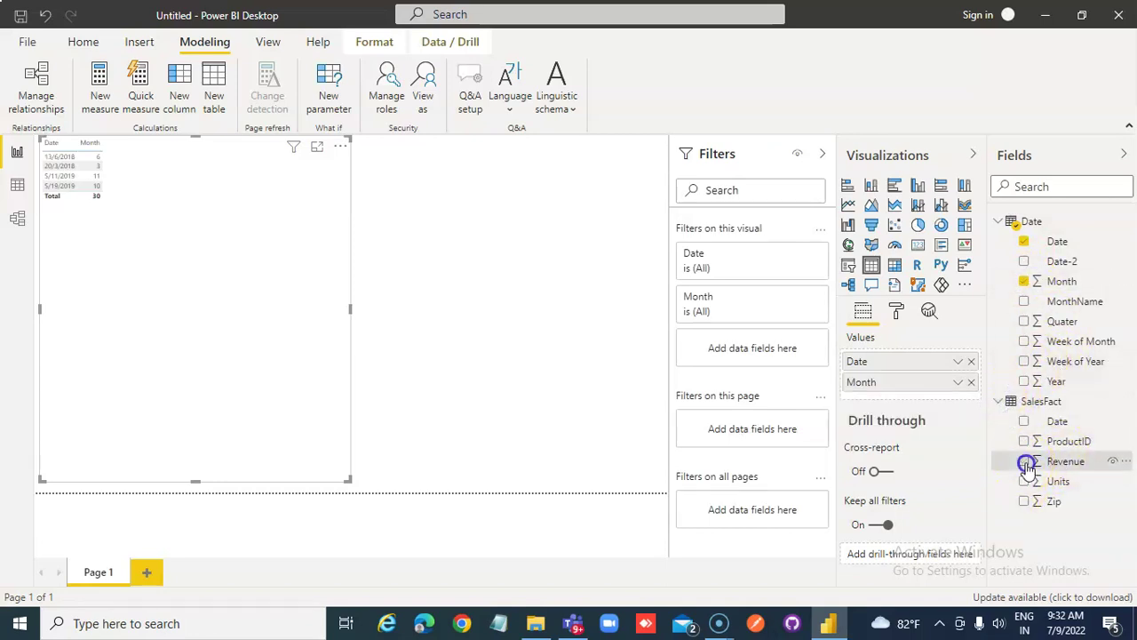
{"action": "left_click", "coordinate": [1025, 481]}
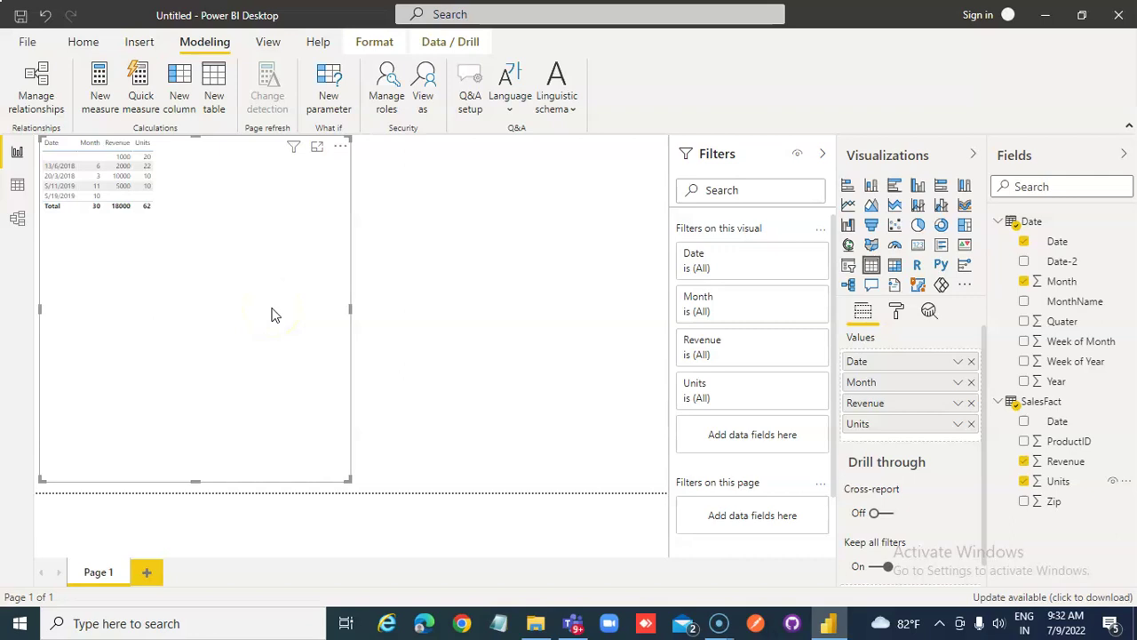
Step: Set the text size in the table visual's grid formatting to 20 pt
{"action": "left_click", "coordinate": [896, 311]}
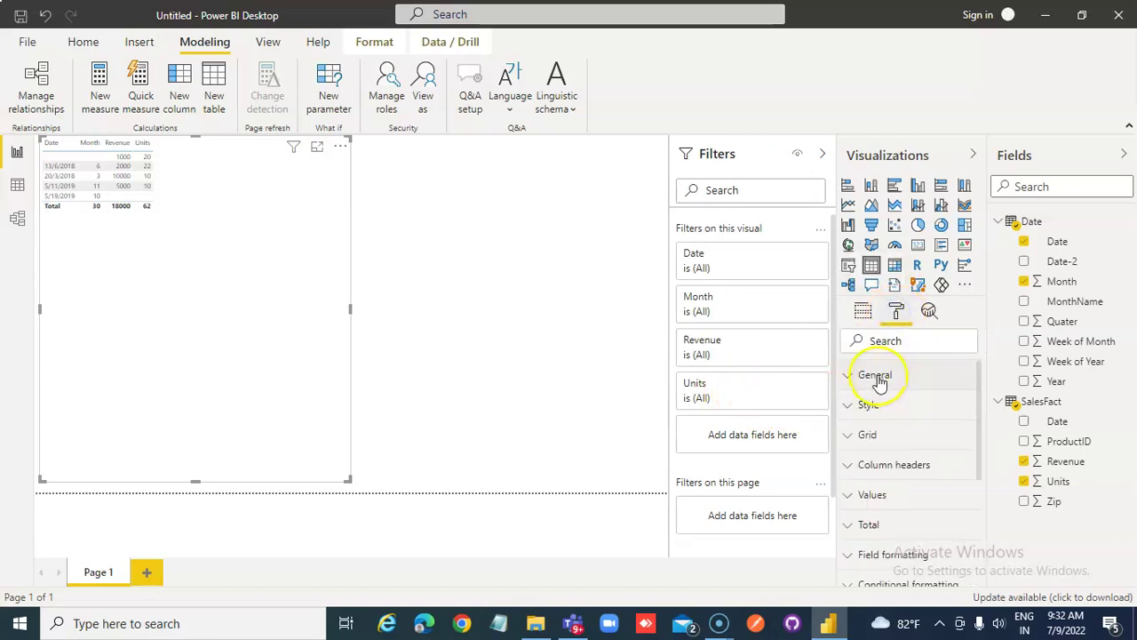
{"action": "left_click", "coordinate": [876, 376]}
{"action": "scroll", "coordinate": [935, 461], "scroll_direction": "down", "scroll_amount": 3}
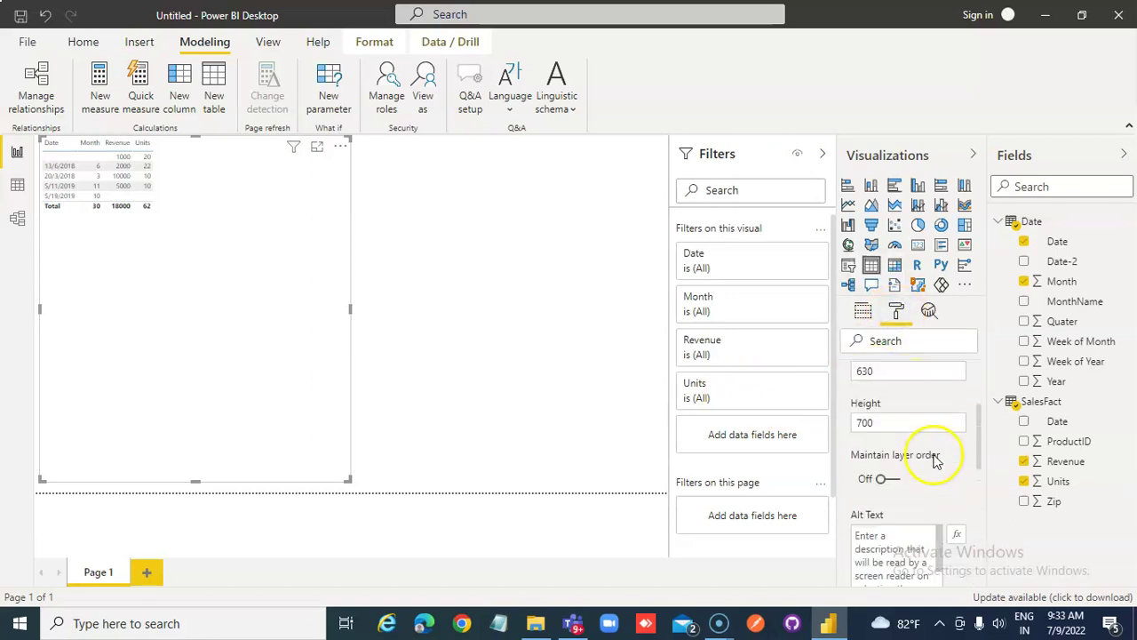
{"action": "scroll", "coordinate": [935, 461], "scroll_direction": "down", "scroll_amount": 2}
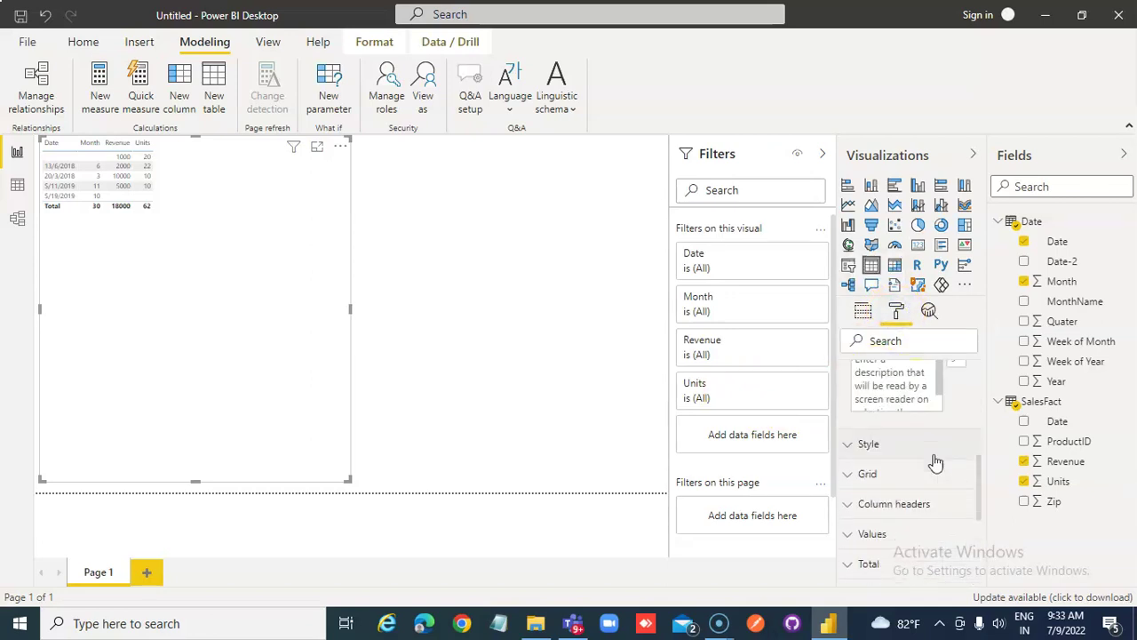
{"action": "left_click", "coordinate": [848, 449]}
{"action": "scroll", "coordinate": [955, 465], "scroll_direction": "down", "scroll_amount": 2}
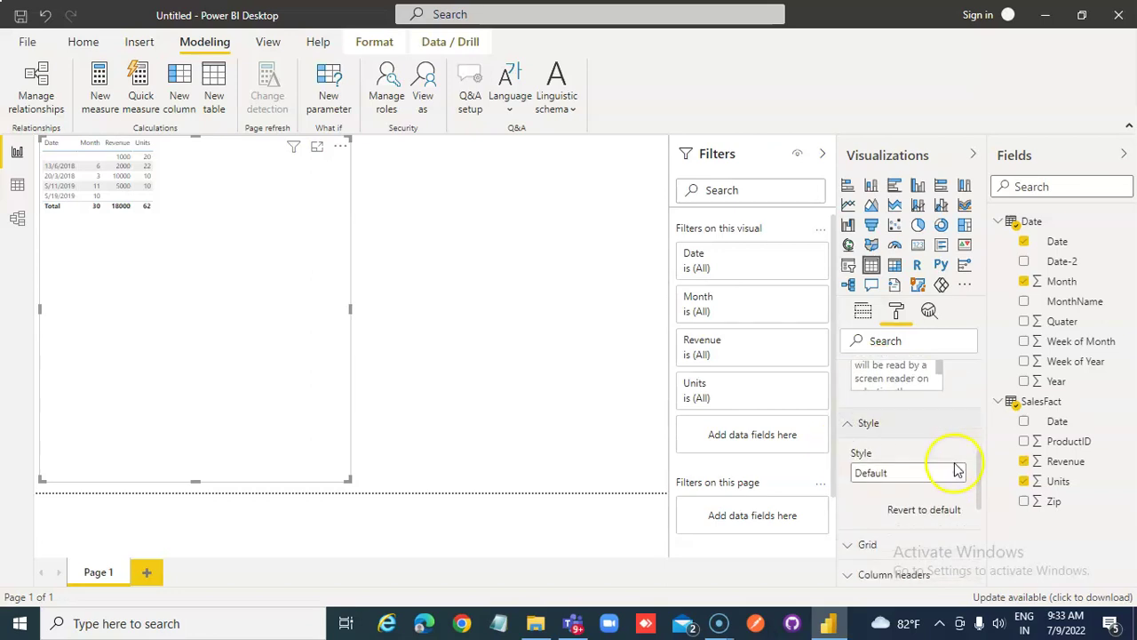
{"action": "scroll", "coordinate": [954, 464], "scroll_direction": "up", "scroll_amount": 2}
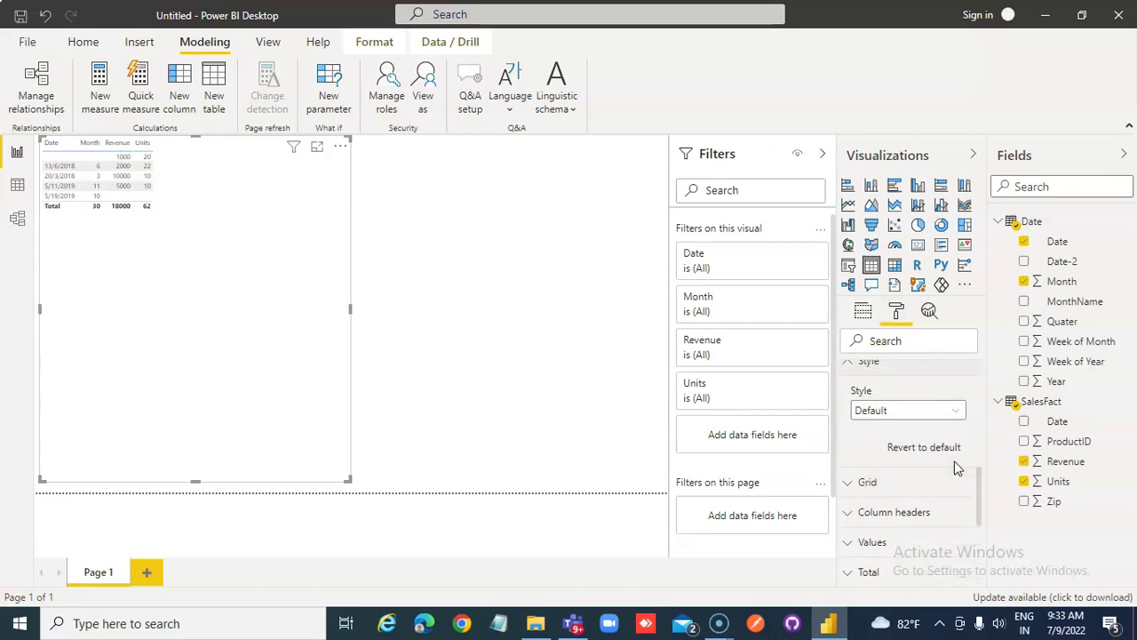
{"action": "left_click", "coordinate": [846, 484]}
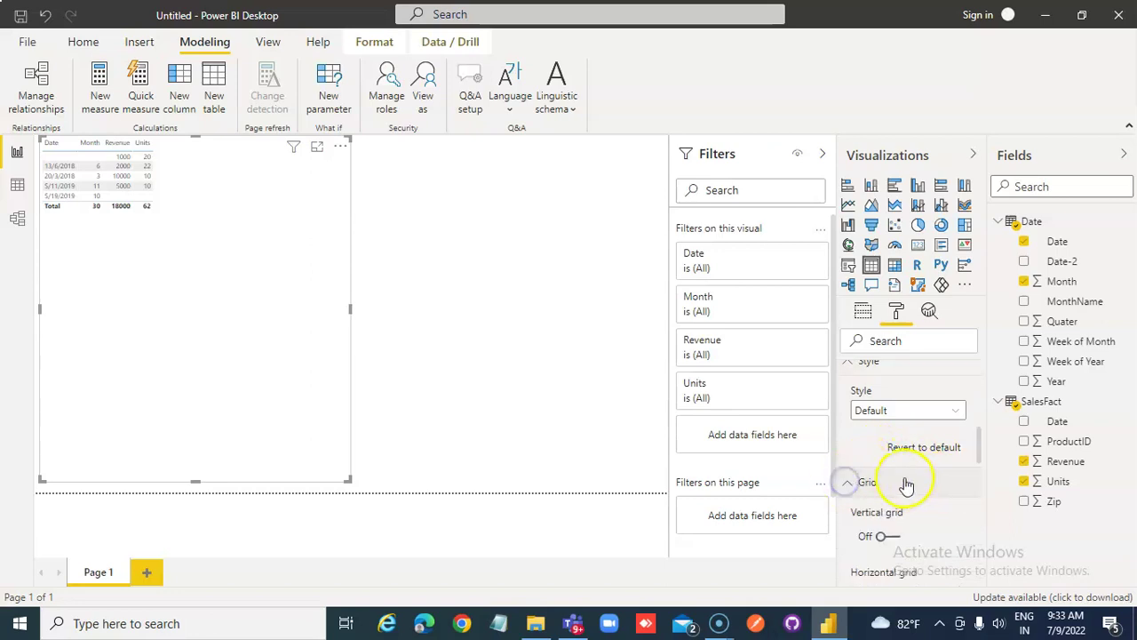
{"action": "scroll", "coordinate": [906, 484], "scroll_direction": "down", "scroll_amount": 3}
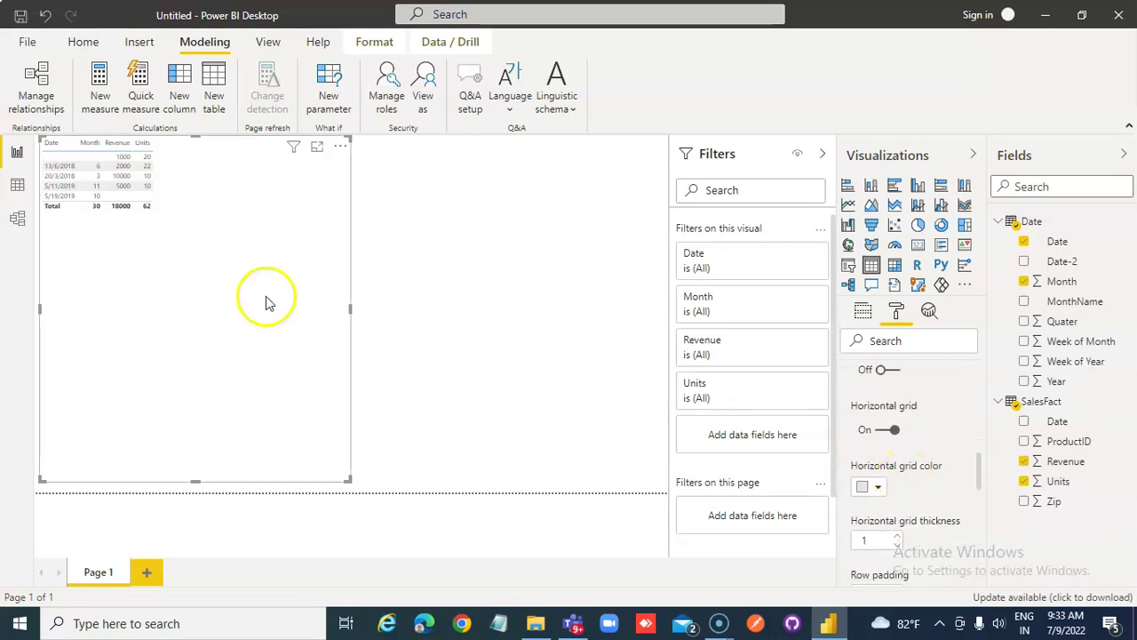
{"action": "scroll", "coordinate": [906, 471], "scroll_direction": "down", "scroll_amount": 1}
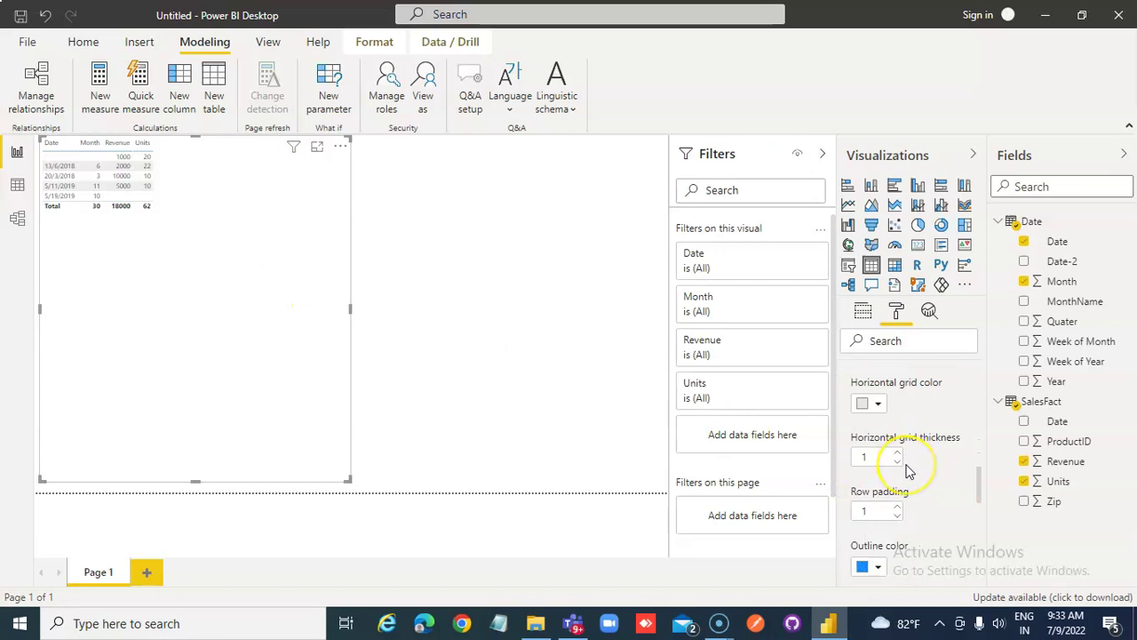
{"action": "scroll", "coordinate": [906, 471], "scroll_direction": "down", "scroll_amount": 1}
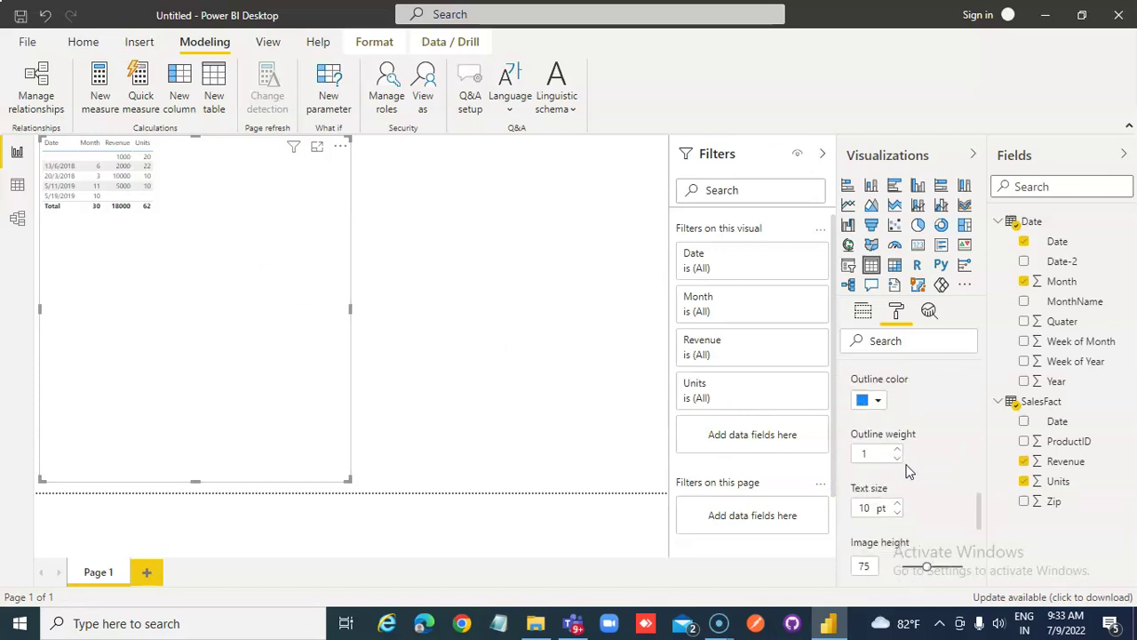
{"action": "scroll", "coordinate": [907, 471], "scroll_direction": "down", "scroll_amount": 1}
{"action": "double_click", "coordinate": [867, 425]}
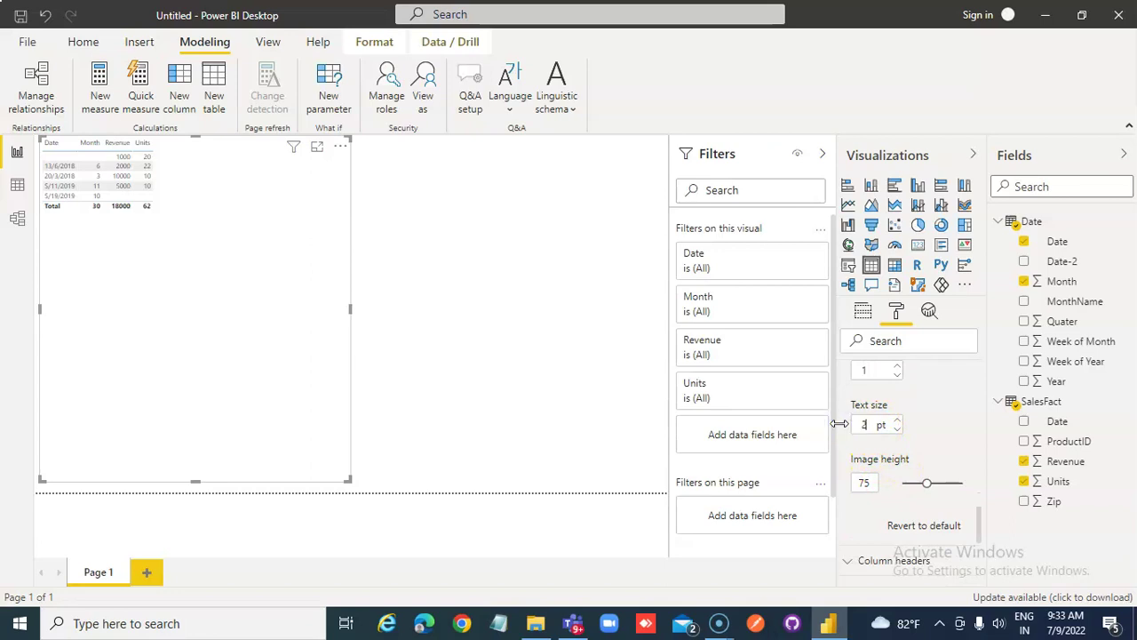
{"action": "type", "text": "20"}
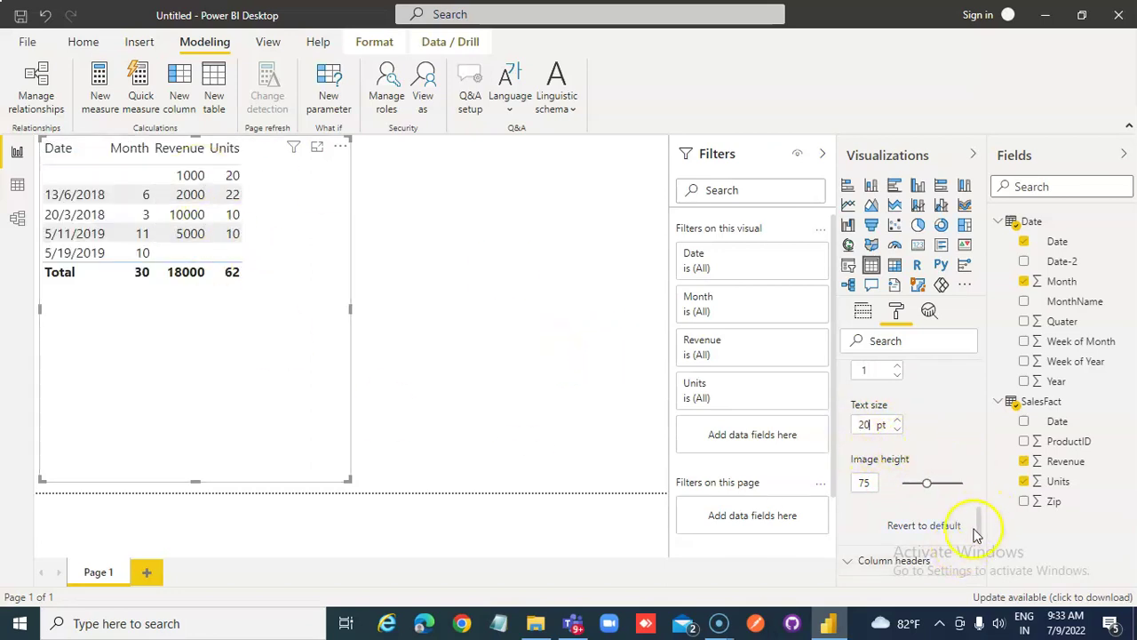
Step: Set the table's column header font color to dark blue and the header background color to light blue
{"action": "left_click", "coordinate": [908, 562]}
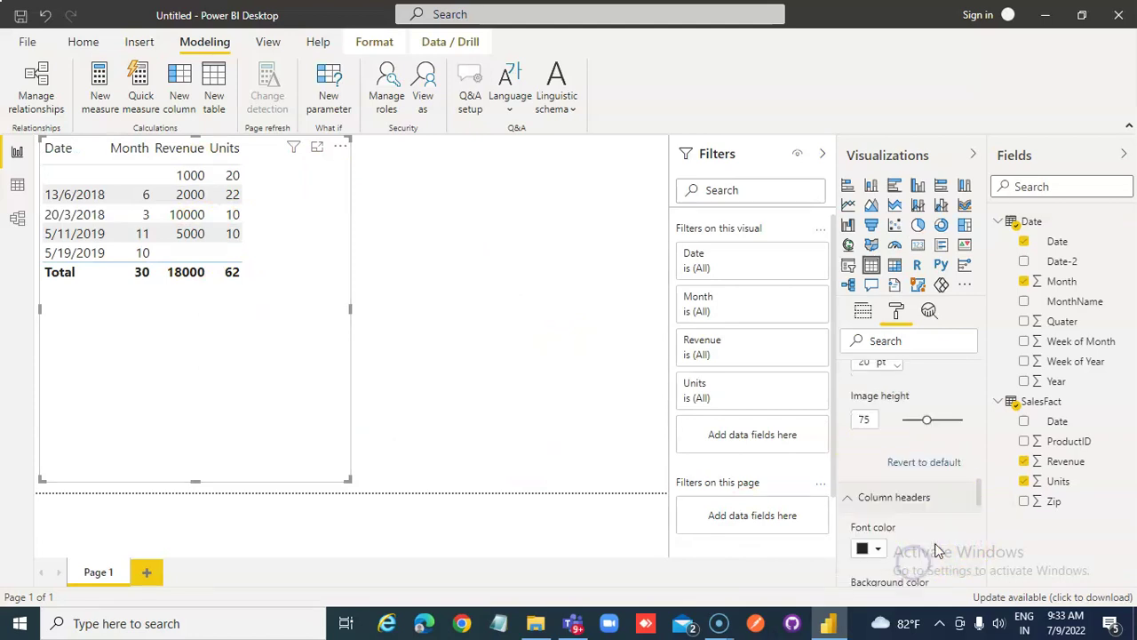
{"action": "left_click", "coordinate": [876, 445]}
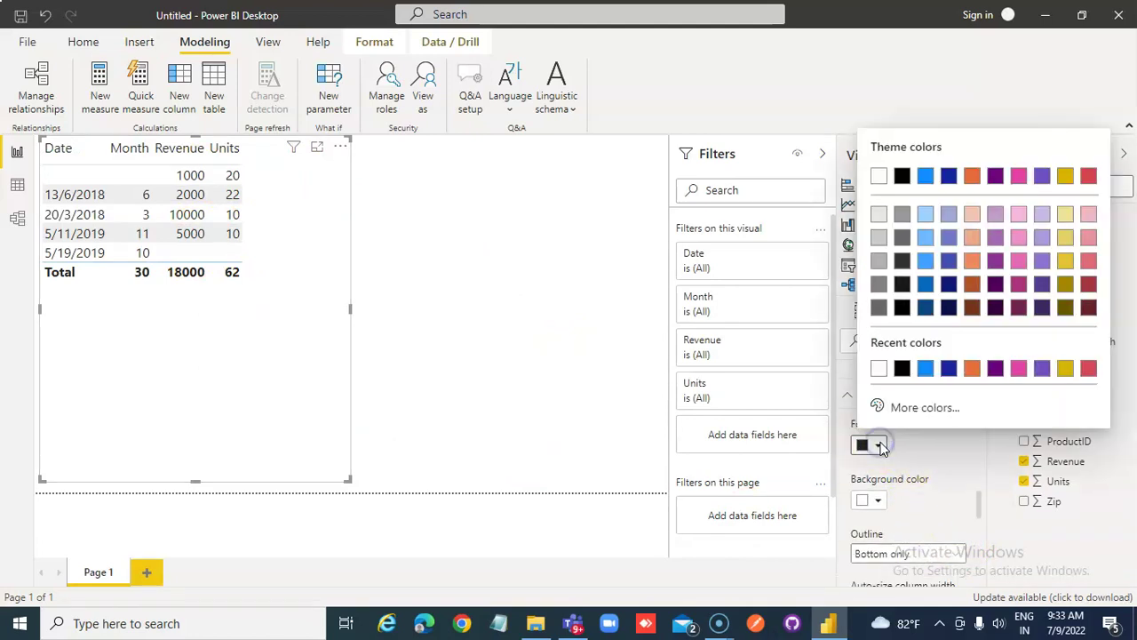
{"action": "left_click", "coordinate": [928, 308]}
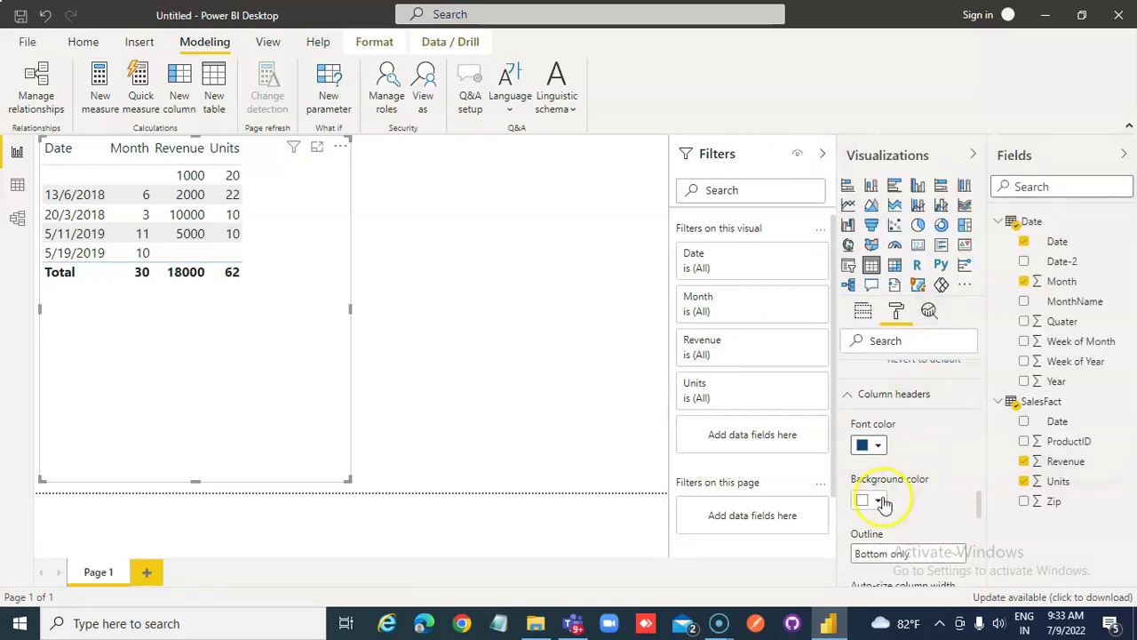
{"action": "left_click", "coordinate": [883, 501]}
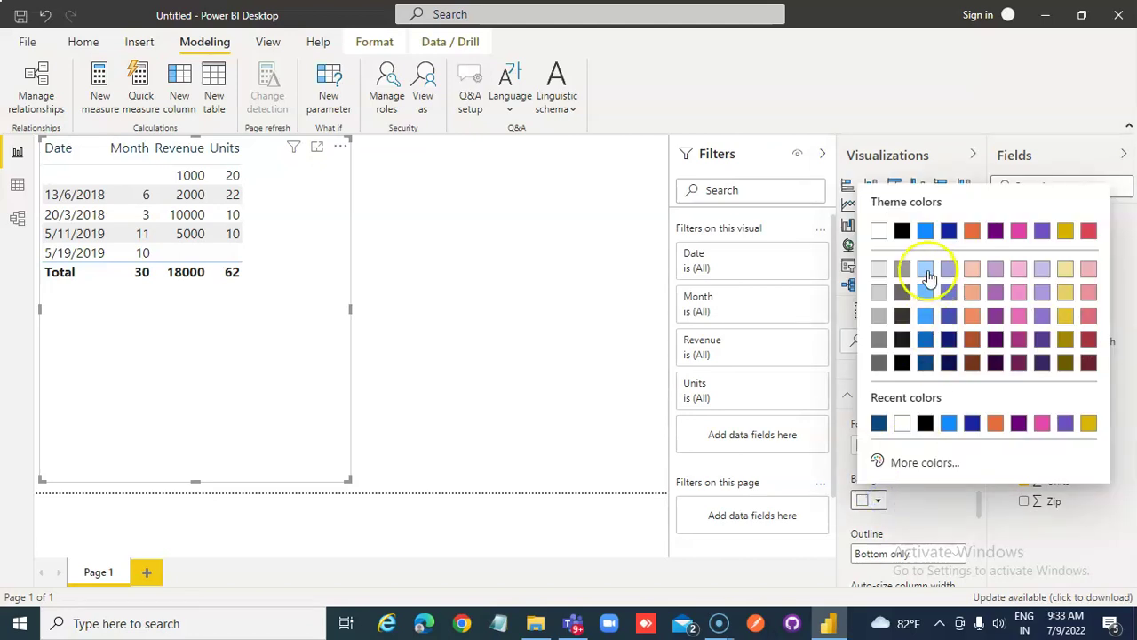
{"action": "left_click", "coordinate": [927, 273]}
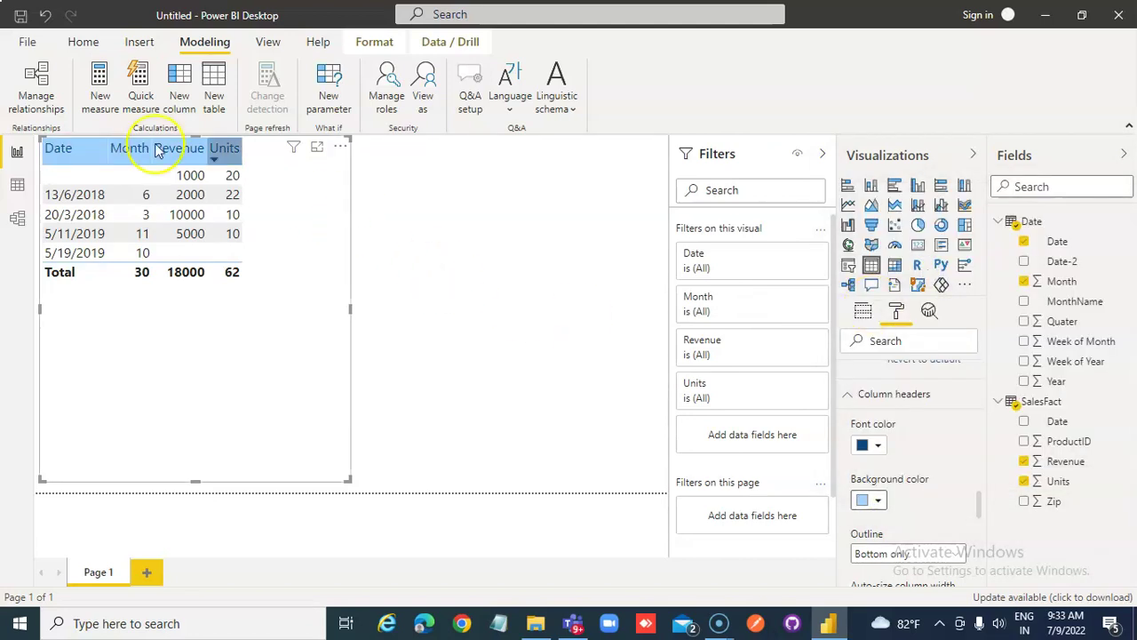
Step: Color the table's values purple on light pink, and the alternate rows dark blue on bright blue
{"action": "scroll", "coordinate": [967, 524], "scroll_direction": "down", "scroll_amount": 2}
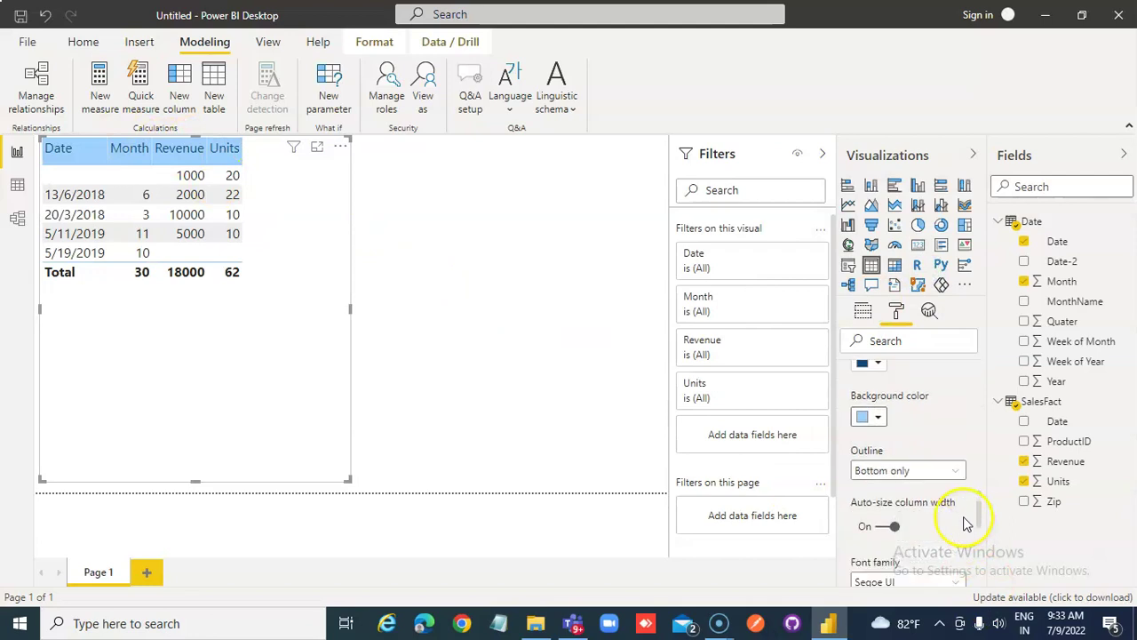
{"action": "scroll", "coordinate": [967, 524], "scroll_direction": "down", "scroll_amount": 4}
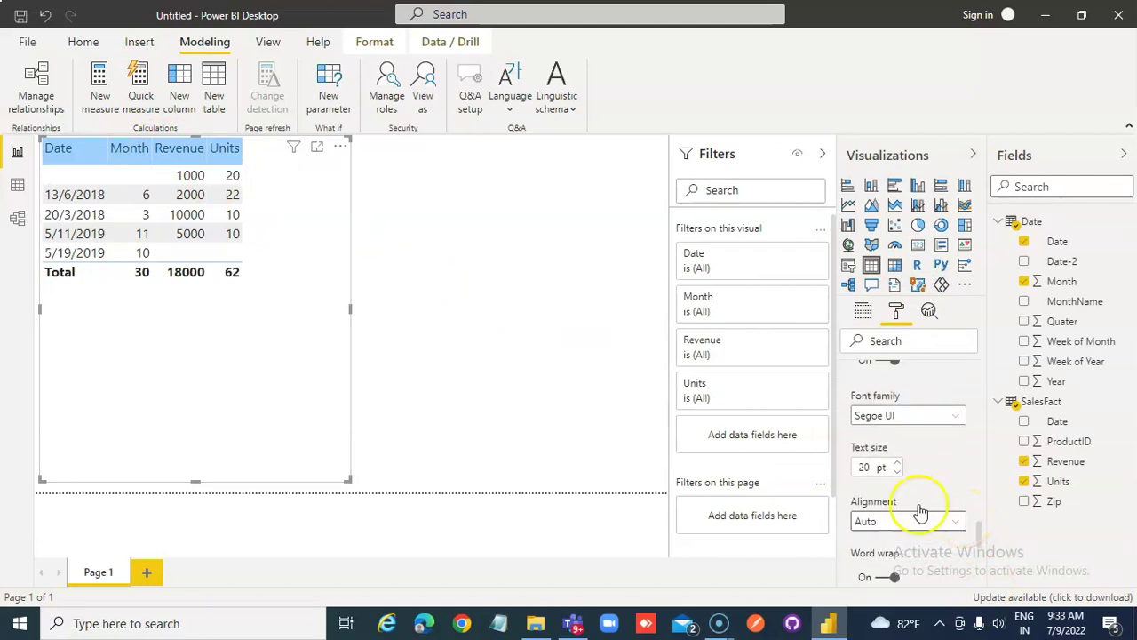
{"action": "scroll", "coordinate": [927, 524], "scroll_direction": "down", "scroll_amount": 4}
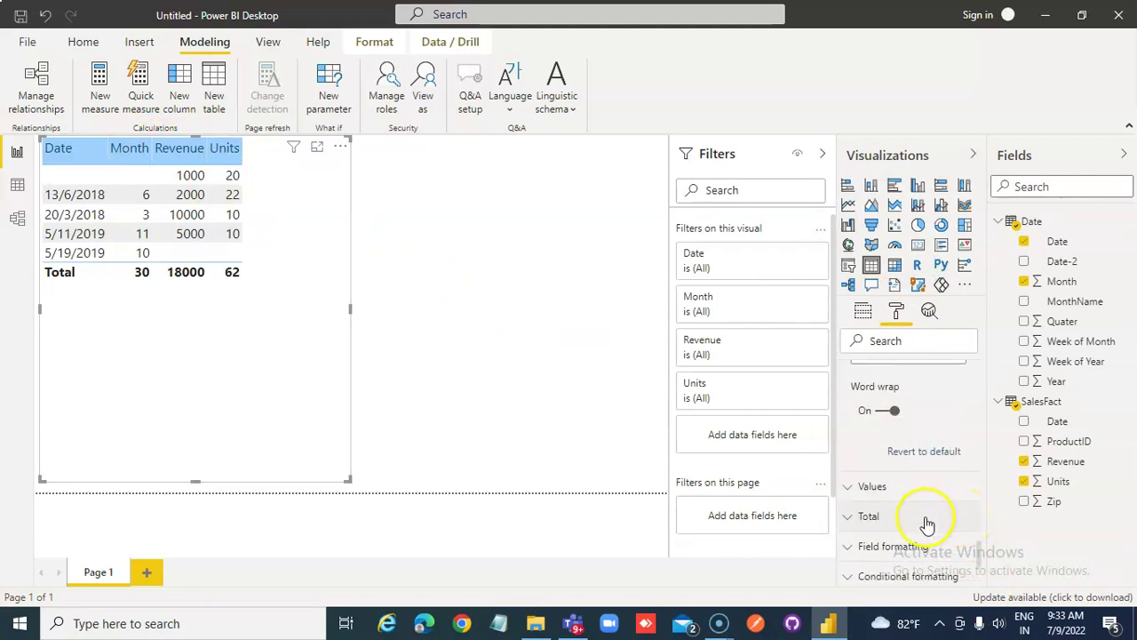
{"action": "left_click", "coordinate": [875, 487]}
{"action": "scroll", "coordinate": [922, 494], "scroll_direction": "down", "scroll_amount": 2}
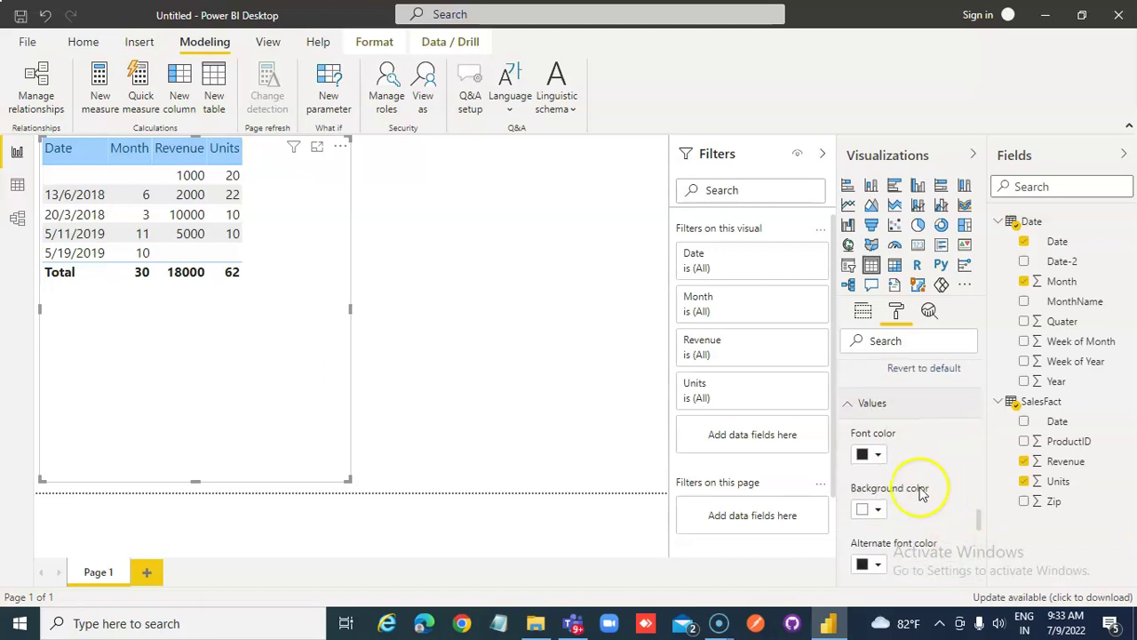
{"action": "left_click", "coordinate": [876, 454]}
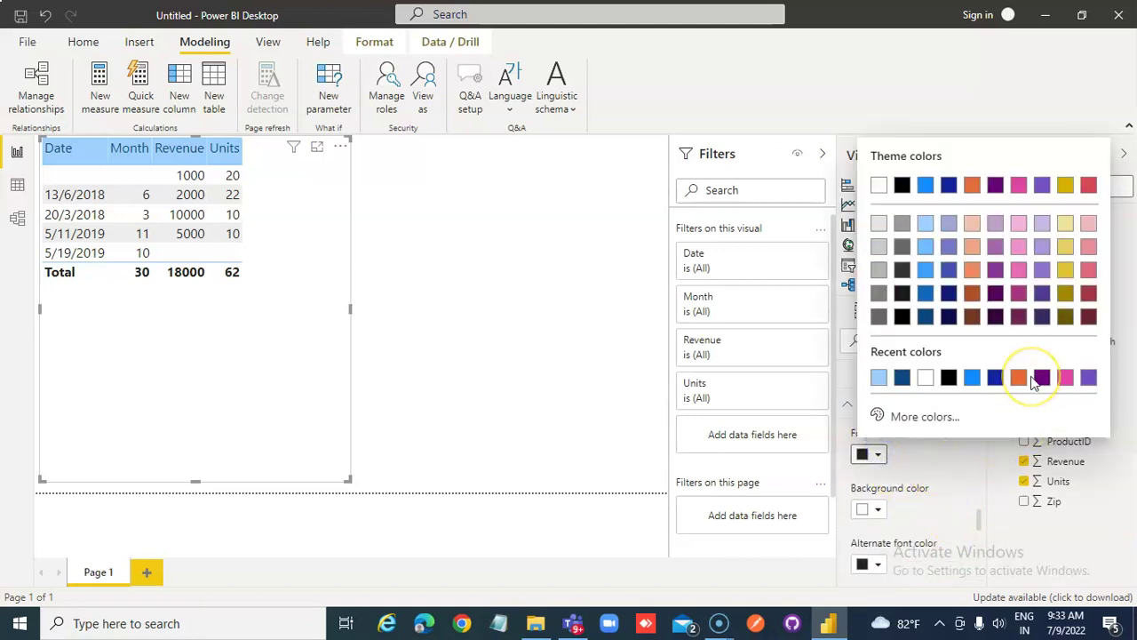
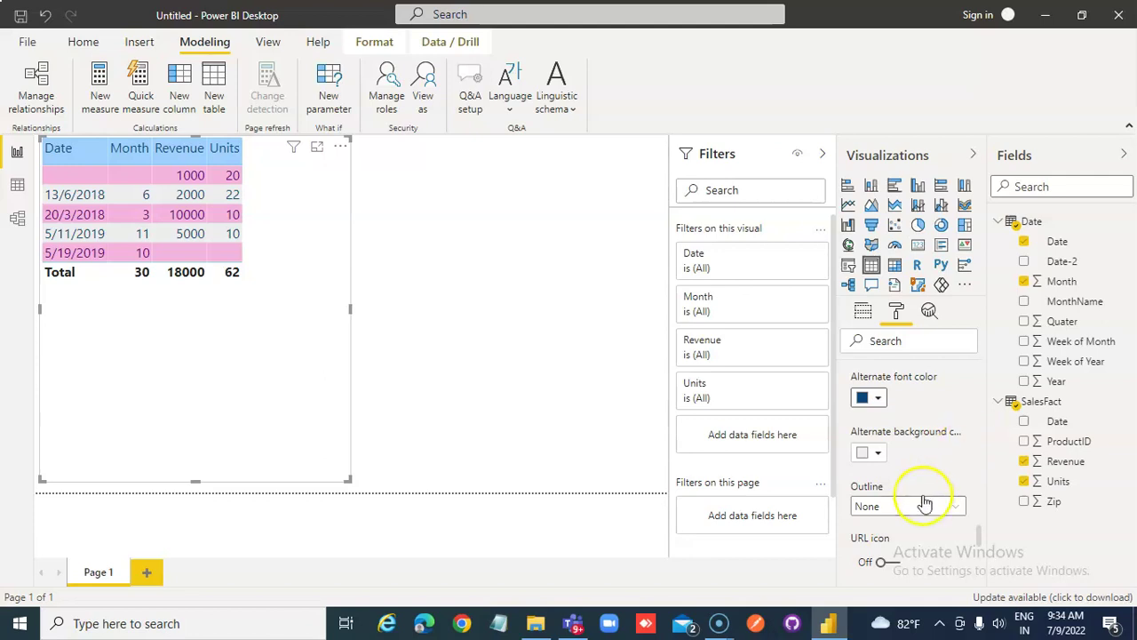
{"action": "left_click", "coordinate": [878, 452]}
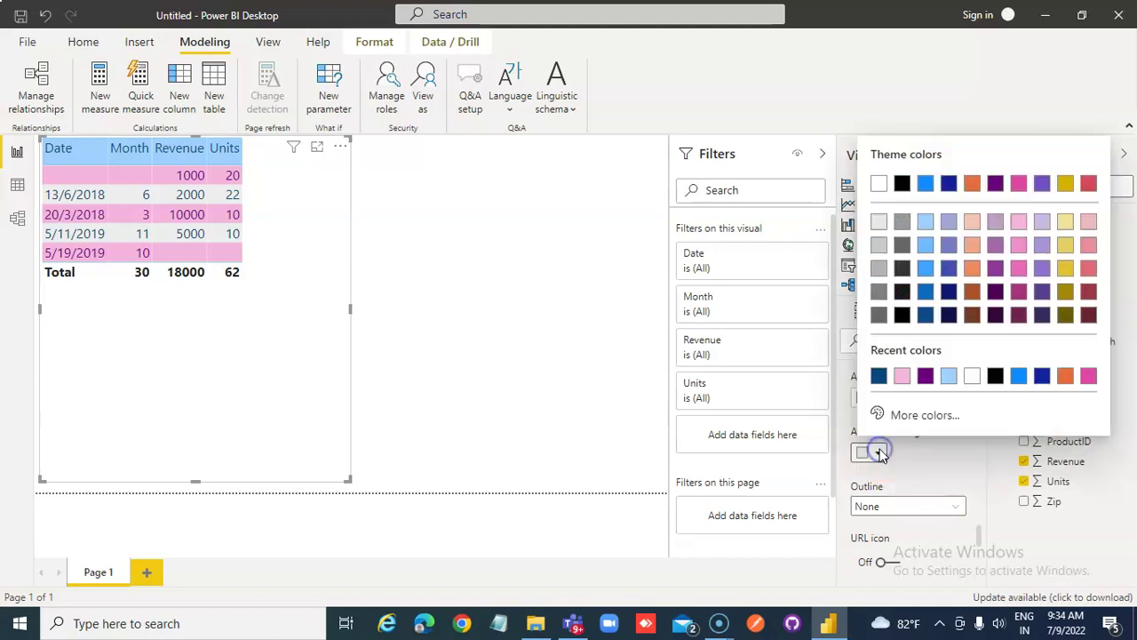
{"action": "left_click", "coordinate": [1021, 376]}
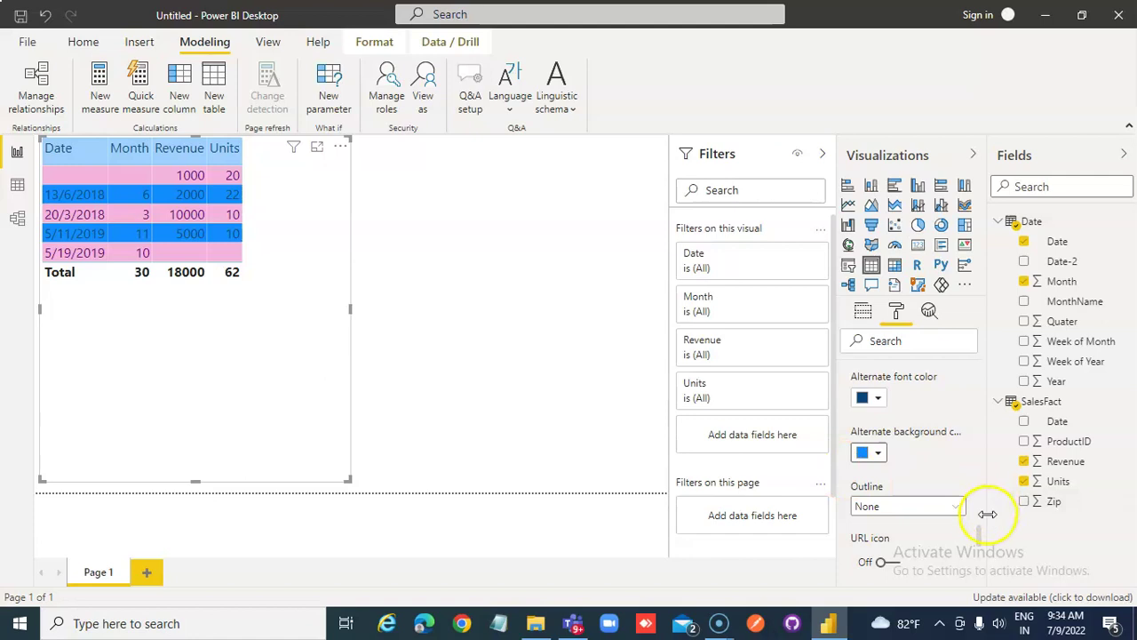
Step: Set the Total row's font color to a custom pure red with RGB values 255, 0, 0
{"action": "scroll", "coordinate": [965, 528], "scroll_direction": "down", "scroll_amount": 5}
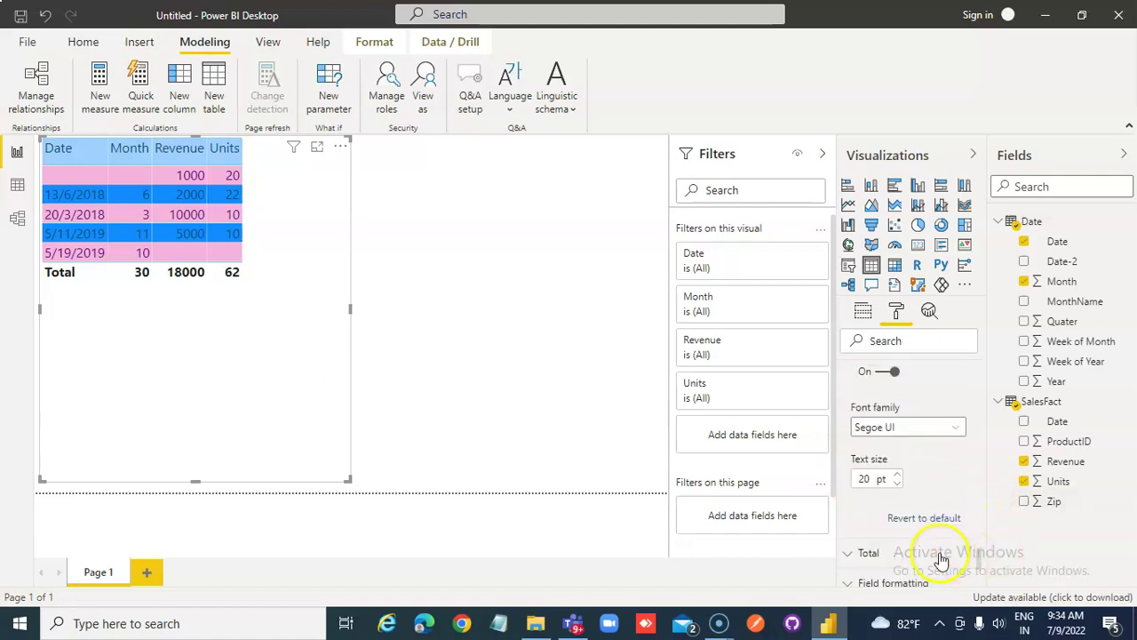
{"action": "left_click", "coordinate": [868, 470]}
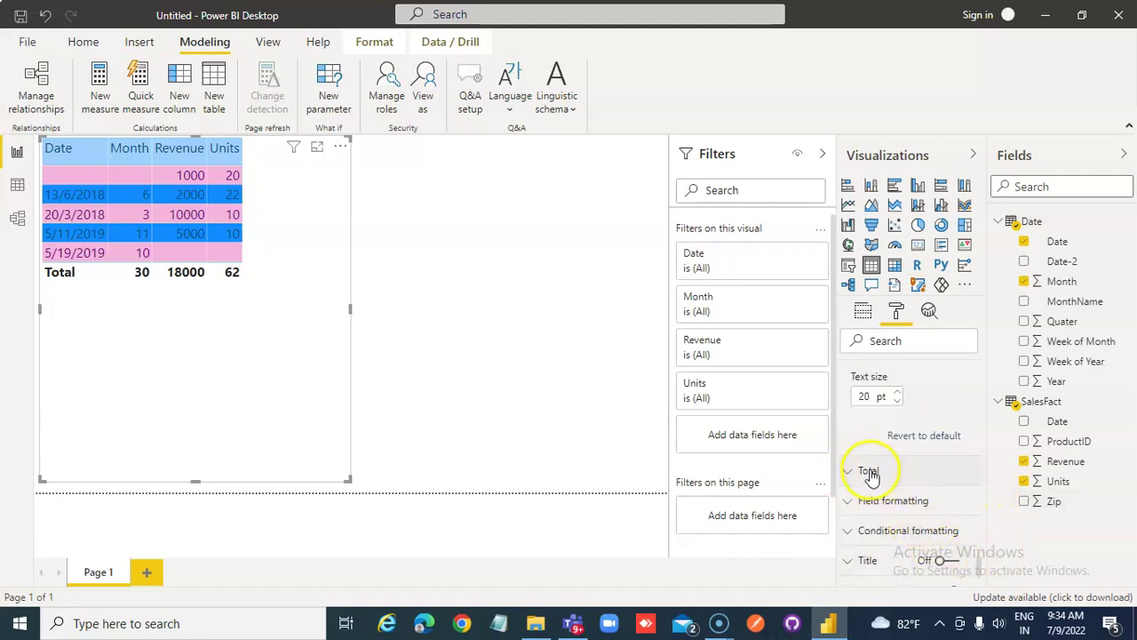
{"action": "scroll", "coordinate": [955, 529], "scroll_direction": "down", "scroll_amount": 2}
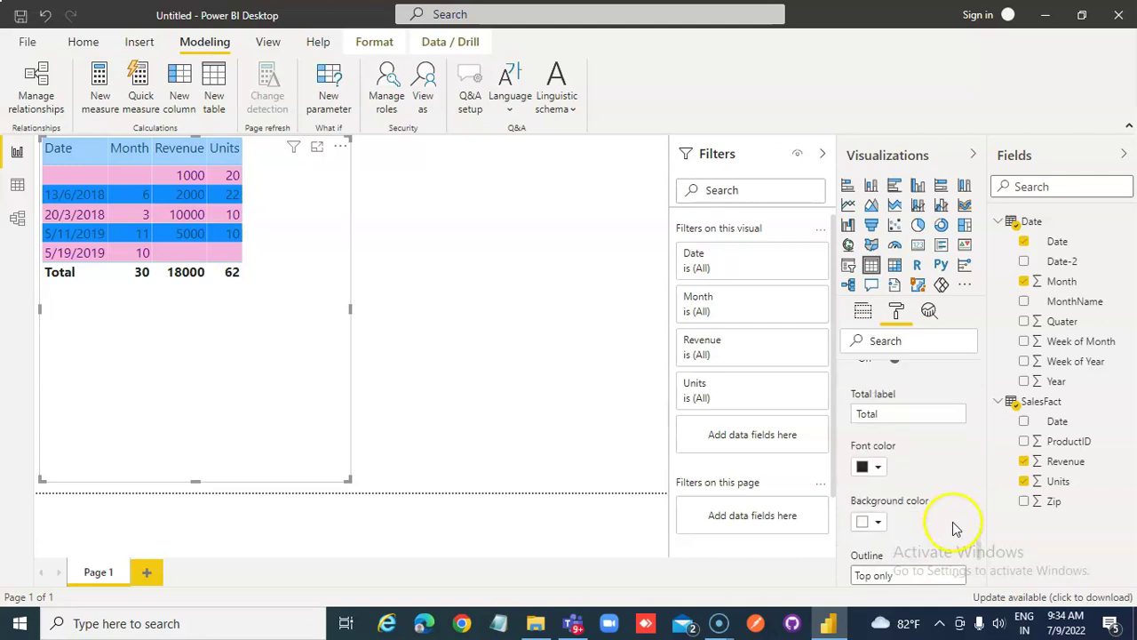
{"action": "left_click", "coordinate": [878, 468]}
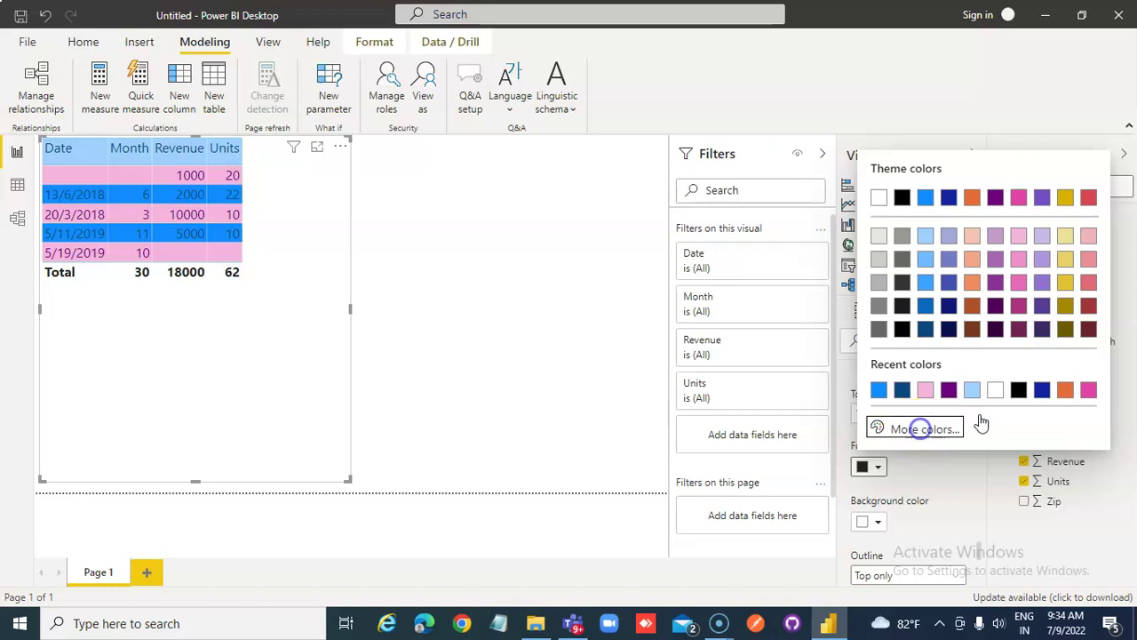
{"action": "left_click", "coordinate": [921, 430]}
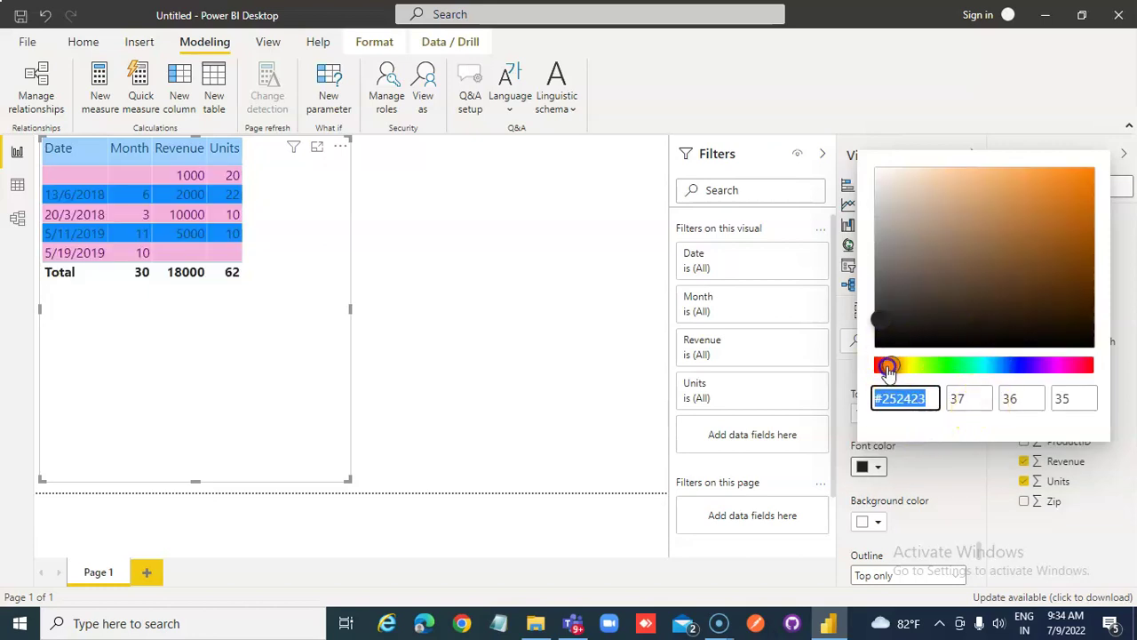
{"action": "left_click_drag", "start_coordinate": [894, 368], "coordinate": [879, 366]}
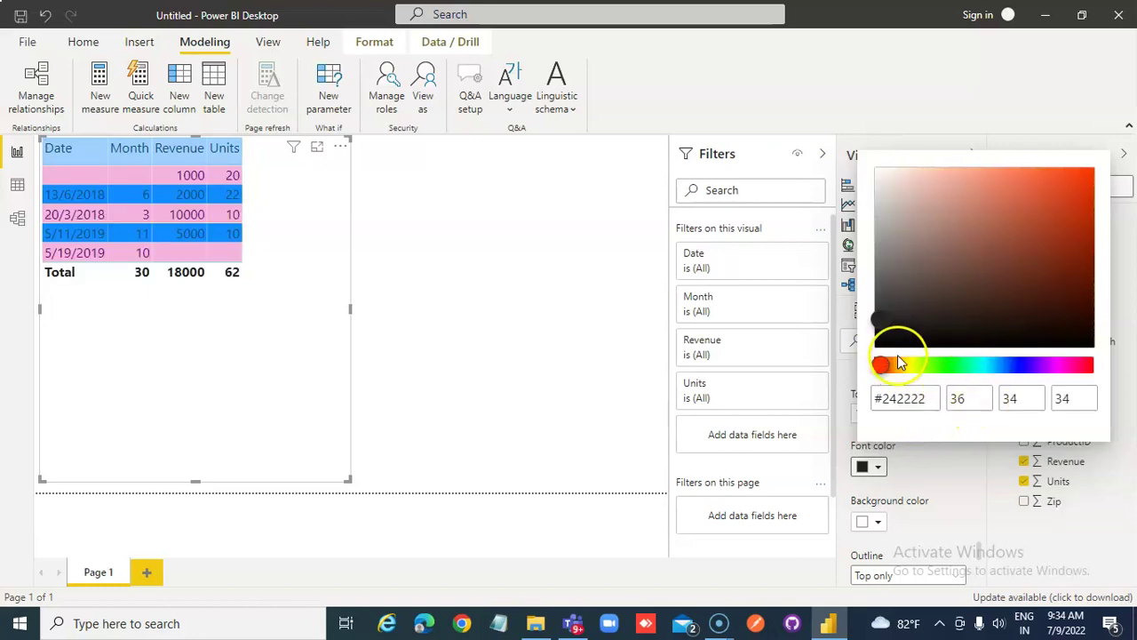
{"action": "left_click", "coordinate": [896, 365]}
{"action": "left_click_drag", "start_coordinate": [896, 368], "coordinate": [869, 366]}
{"action": "left_click", "coordinate": [970, 399]}
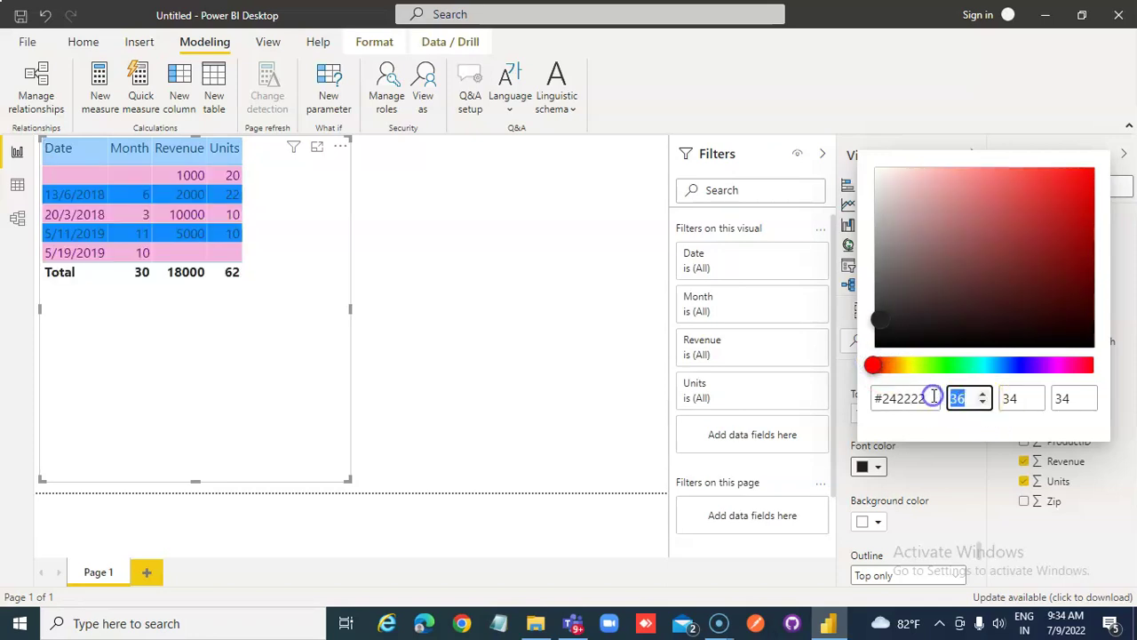
{"action": "type", "text": "255"}
{"action": "left_click", "coordinate": [1016, 399]}
{"action": "type", "text": "0"}
{"action": "left_click", "coordinate": [1072, 399]}
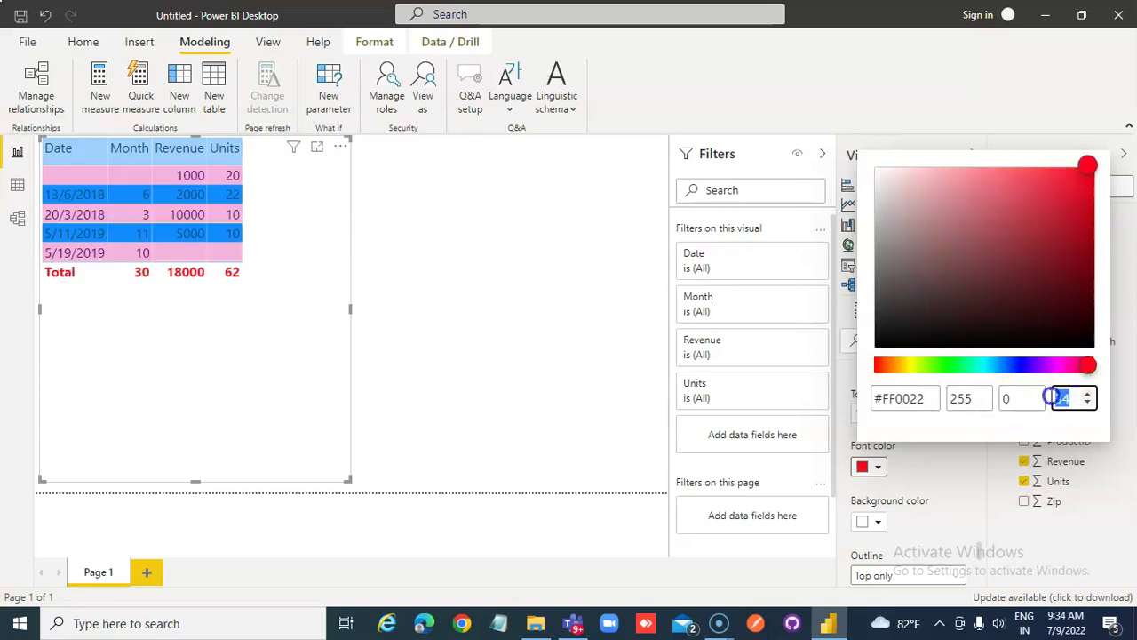
{"action": "type", "text": "0"}
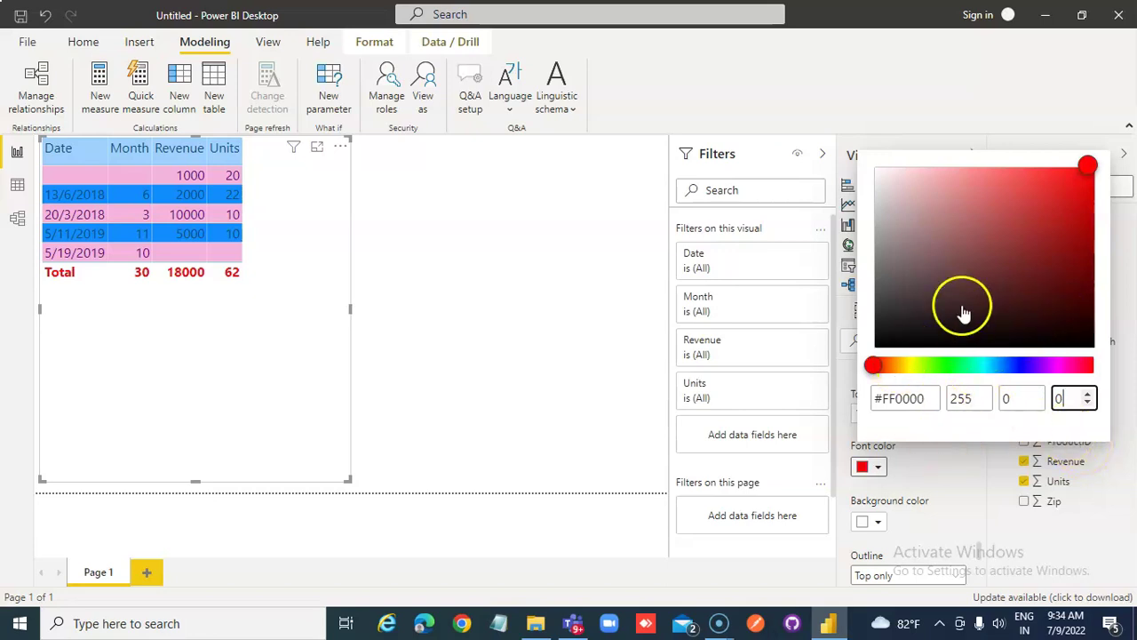
Step: Darken the Total row's custom font color to the deep red #8F0F0F
{"action": "left_click", "coordinate": [1071, 249]}
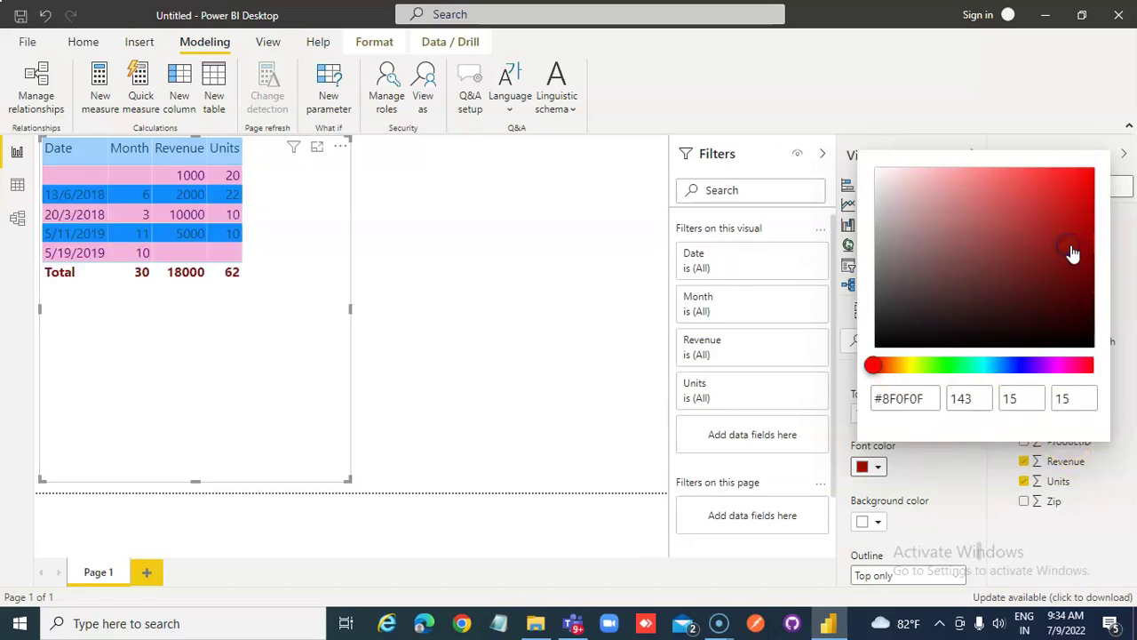
{"action": "left_click", "coordinate": [1059, 276]}
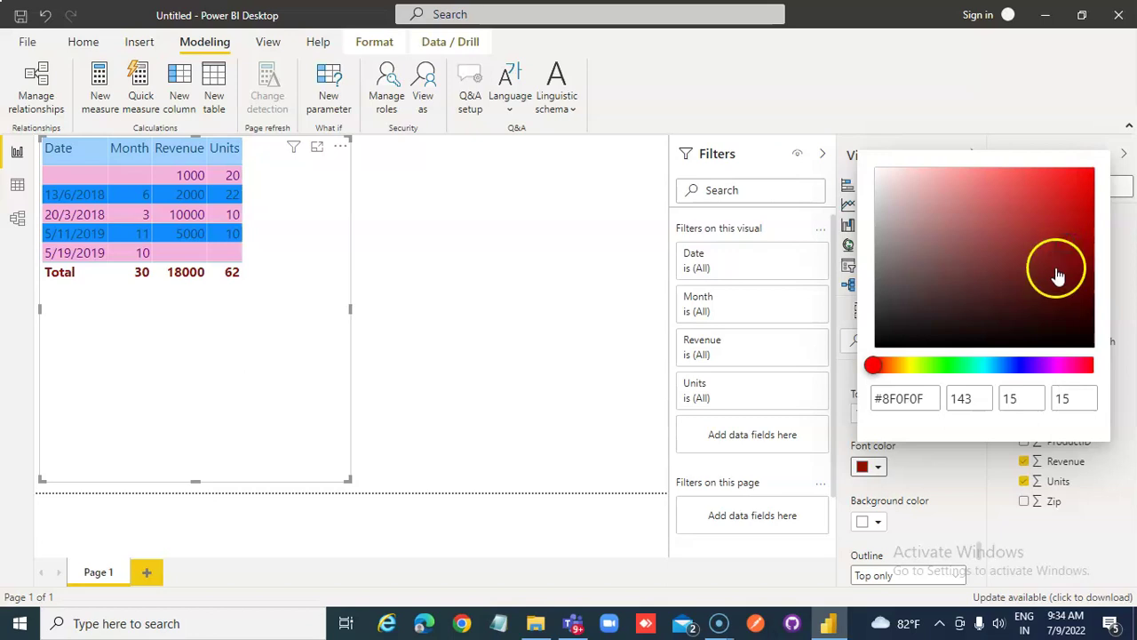
{"action": "left_click", "coordinate": [995, 508]}
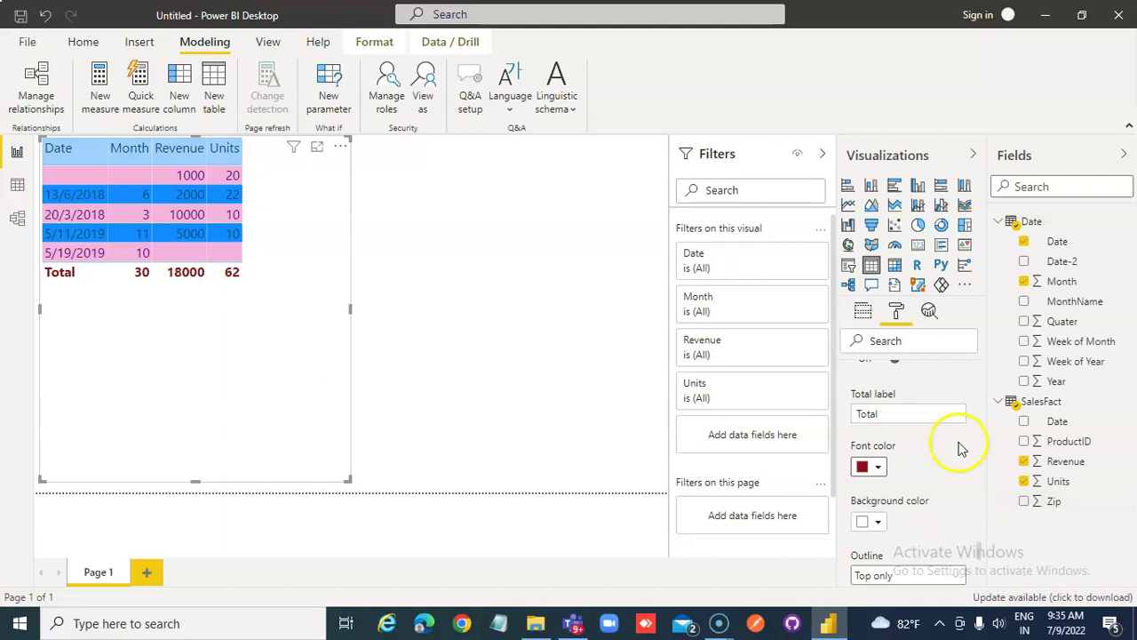
Step: Set the Total row's background color to the custom light red #F17275
{"action": "left_click", "coordinate": [884, 528]}
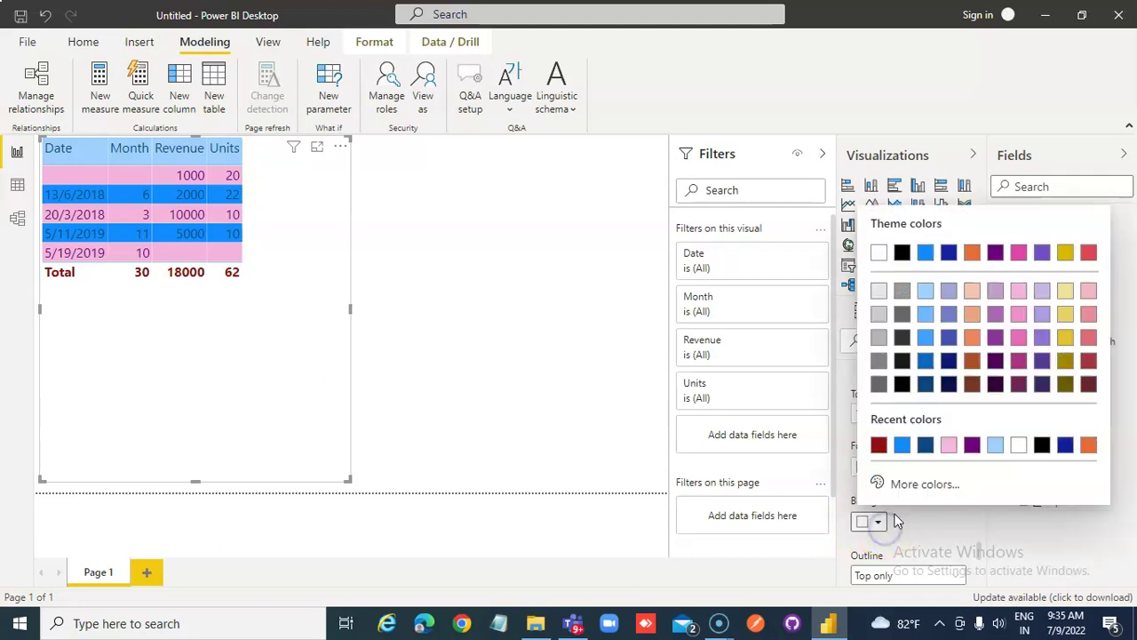
{"action": "left_click", "coordinate": [949, 445]}
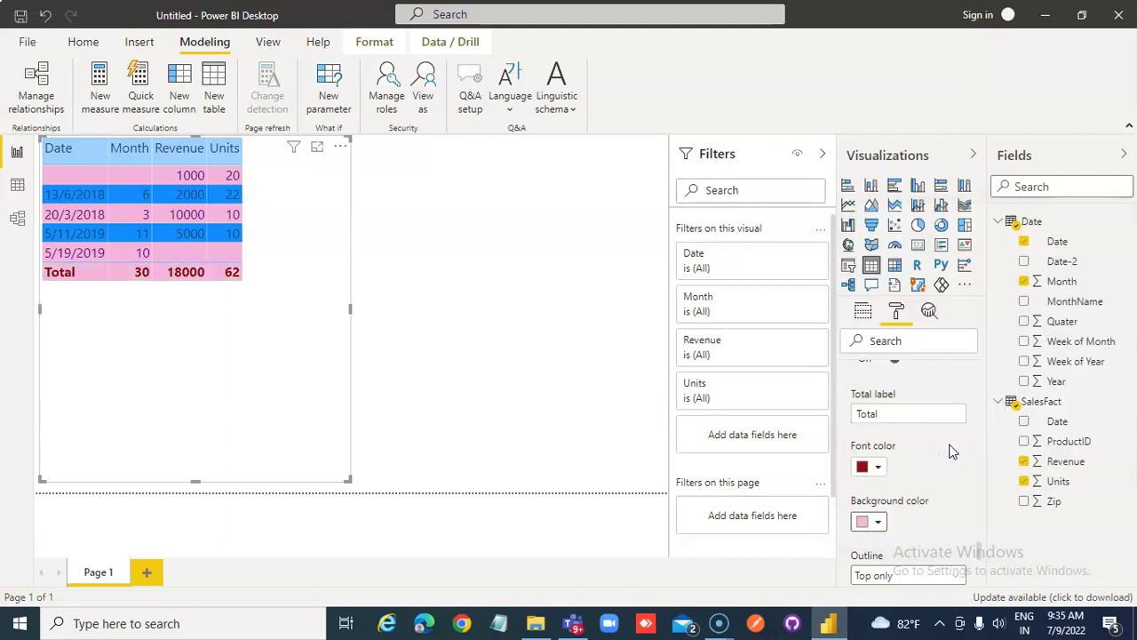
{"action": "left_click", "coordinate": [878, 523]}
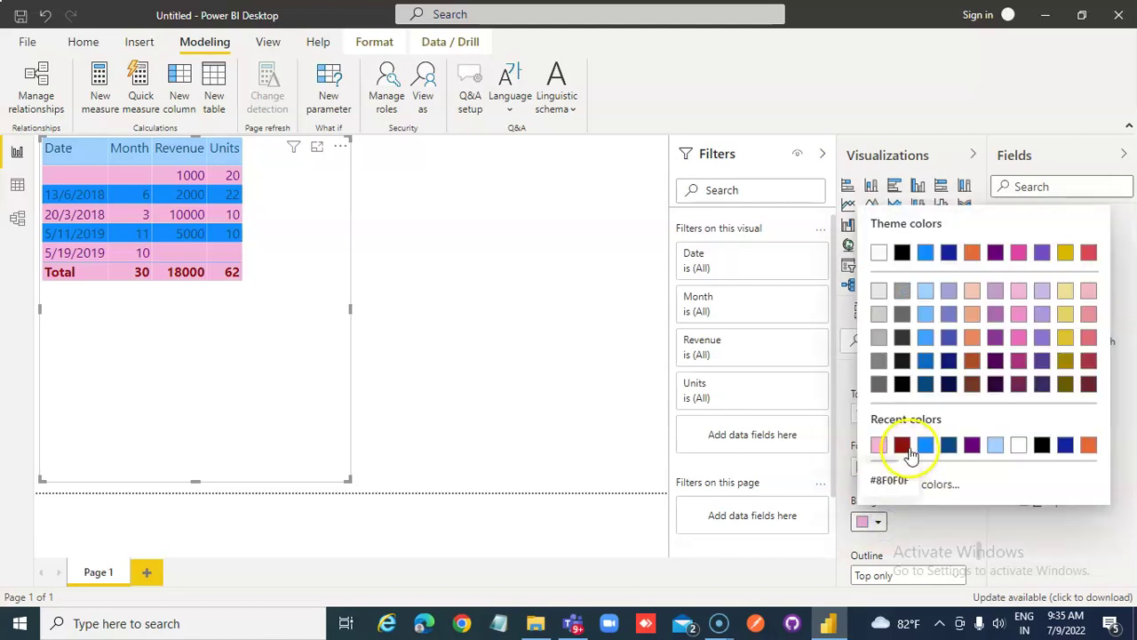
{"action": "left_click", "coordinate": [932, 484]}
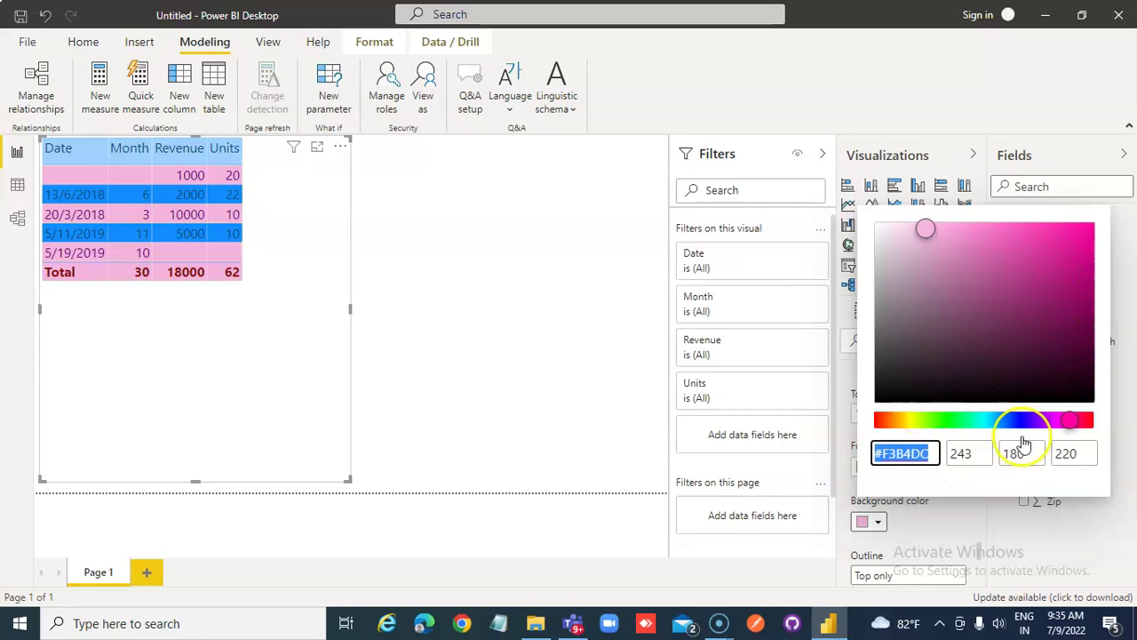
{"action": "left_click_drag", "start_coordinate": [1064, 429], "coordinate": [1087, 426]}
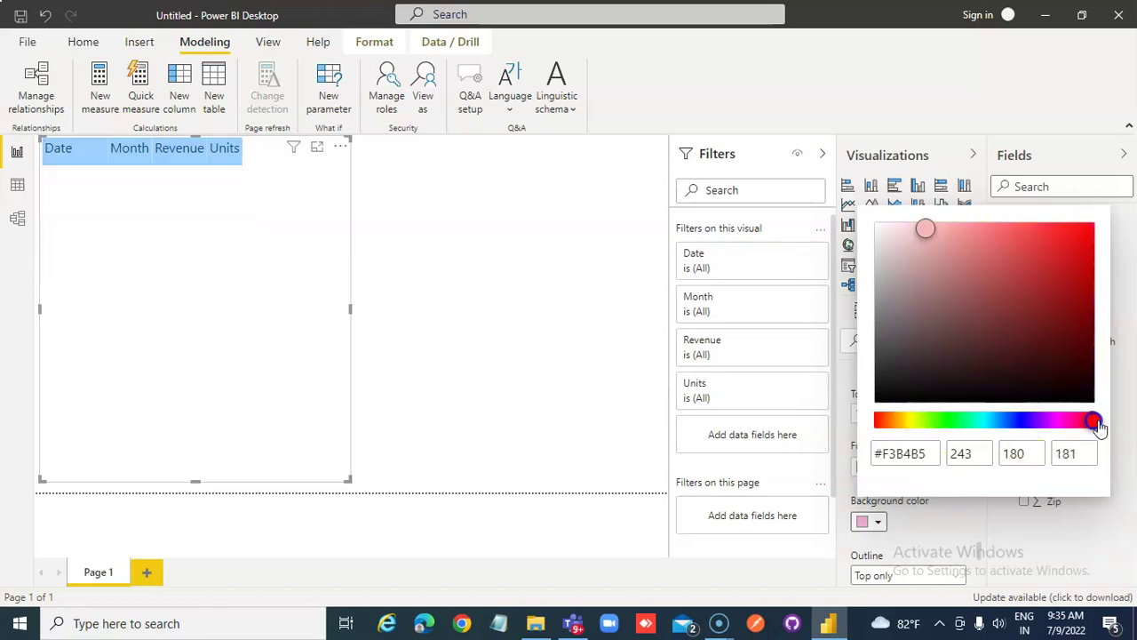
{"action": "left_click", "coordinate": [989, 234]}
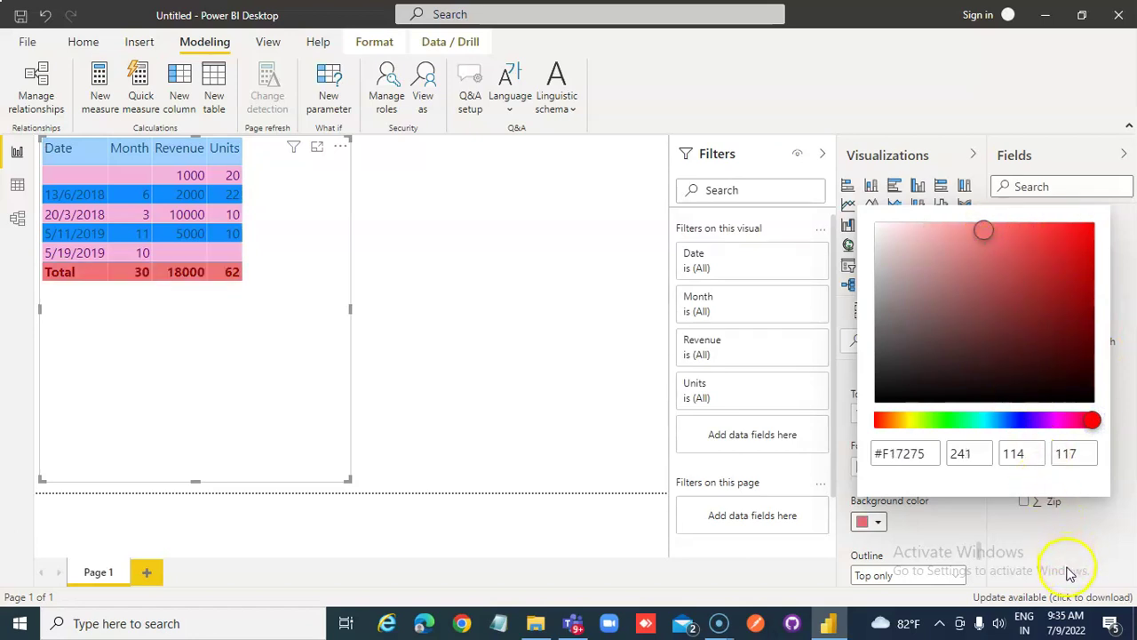
{"action": "left_click", "coordinate": [1101, 552]}
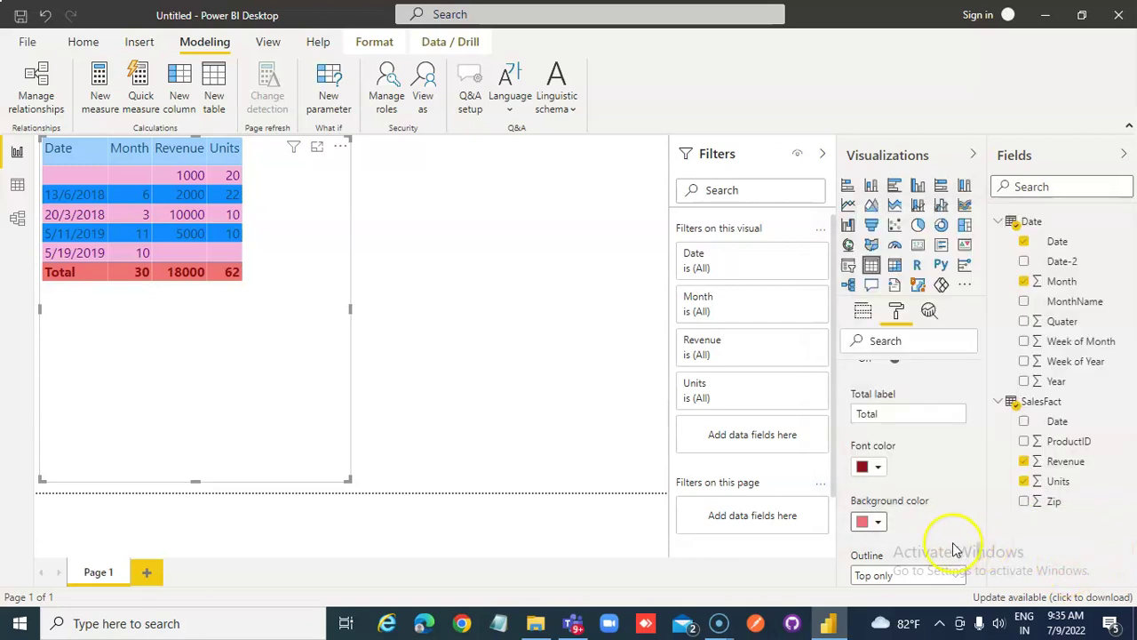
Step: Open the table's field formatting settings for the Date column
{"action": "scroll", "coordinate": [953, 553], "scroll_direction": "down", "scroll_amount": 3}
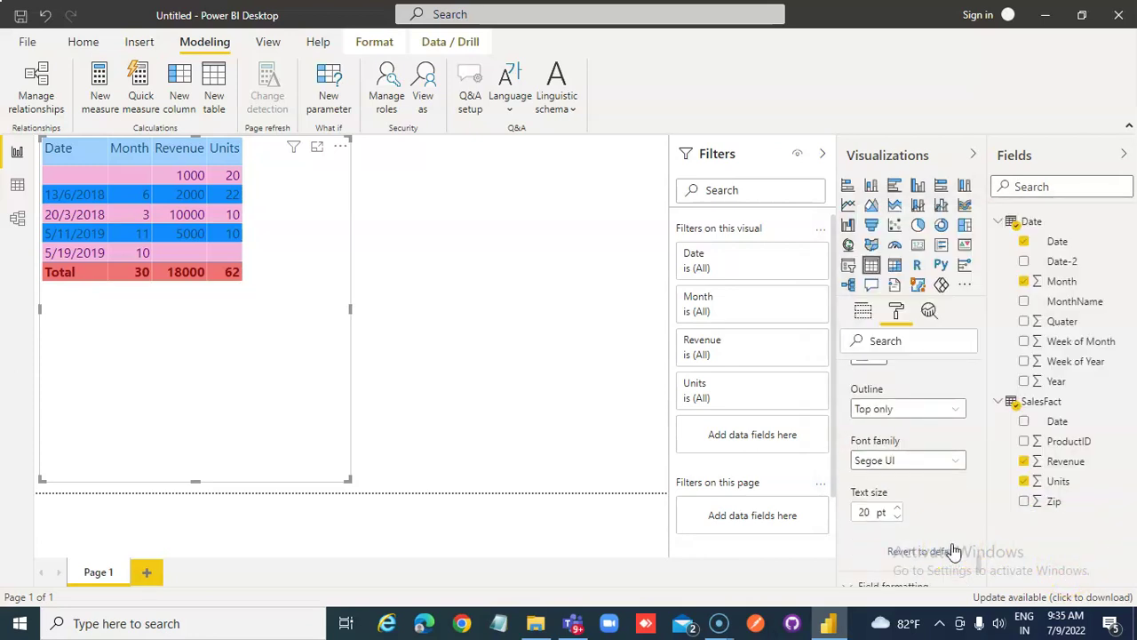
{"action": "scroll", "coordinate": [953, 552], "scroll_direction": "down", "scroll_amount": 3}
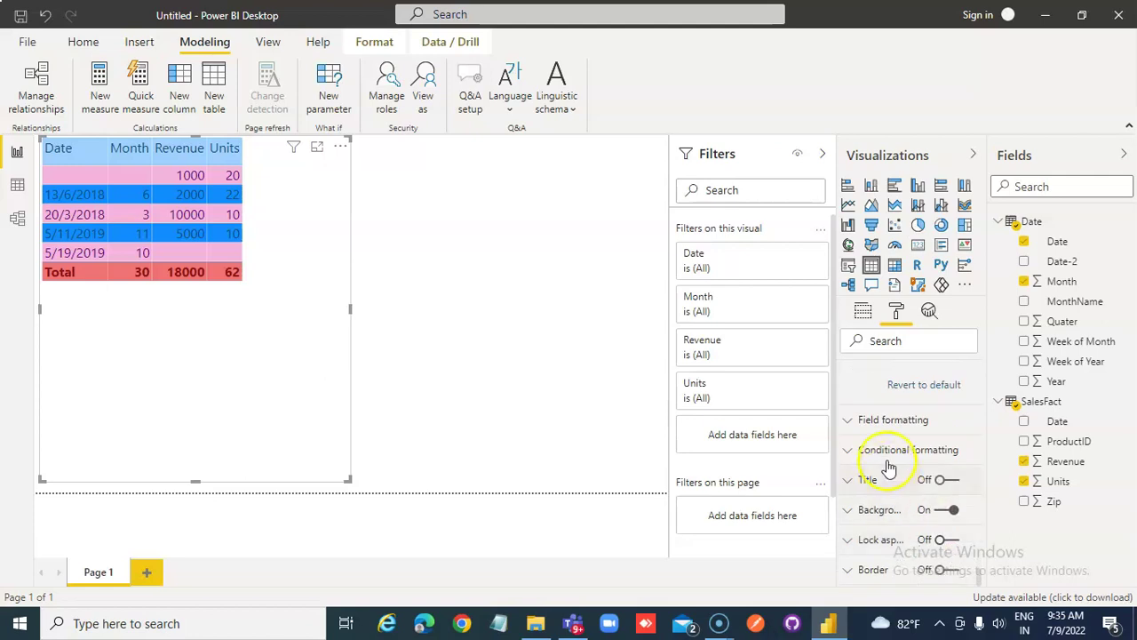
{"action": "left_click", "coordinate": [882, 420]}
{"action": "scroll", "coordinate": [925, 498], "scroll_direction": "down", "scroll_amount": 1}
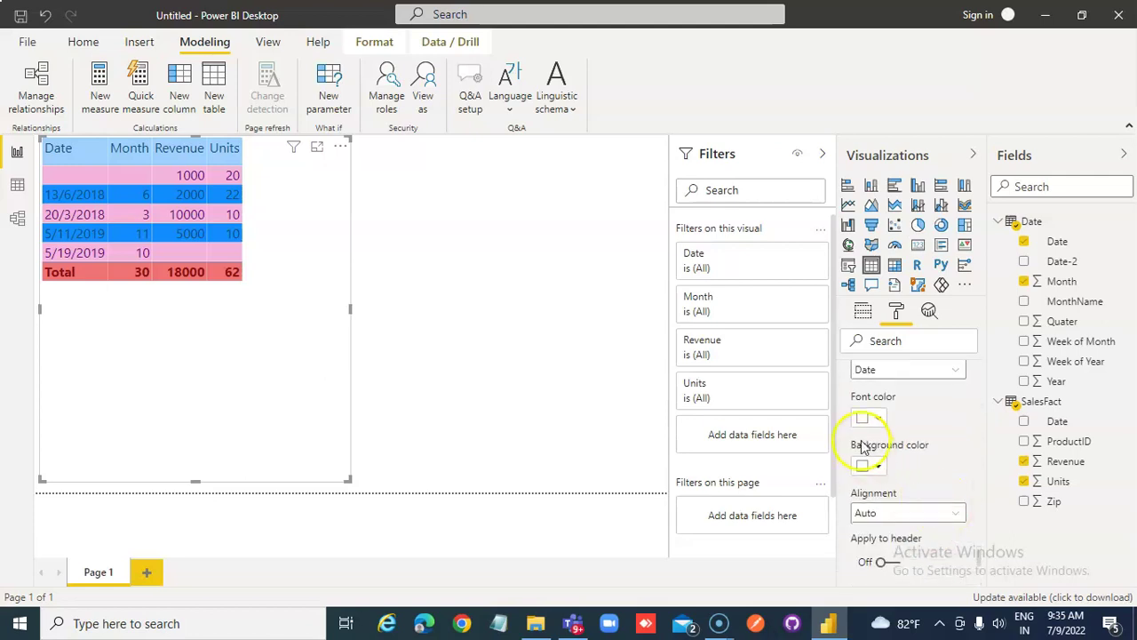
Step: Set both the font color and the background color of the Date column to dark gray
{"action": "left_click", "coordinate": [878, 419]}
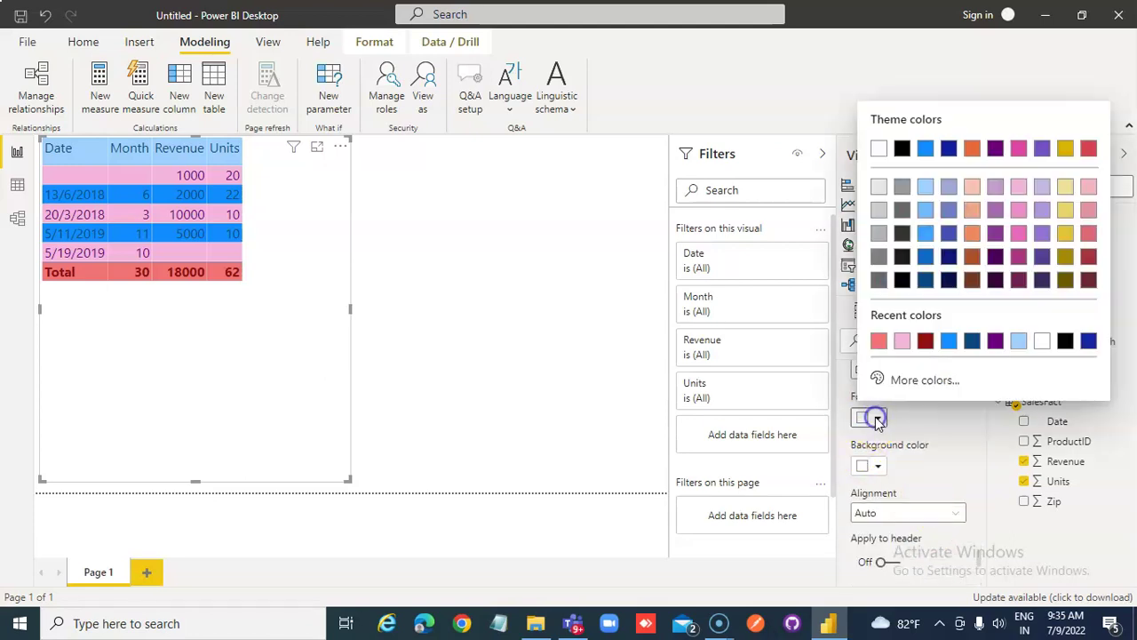
{"action": "left_click", "coordinate": [879, 281]}
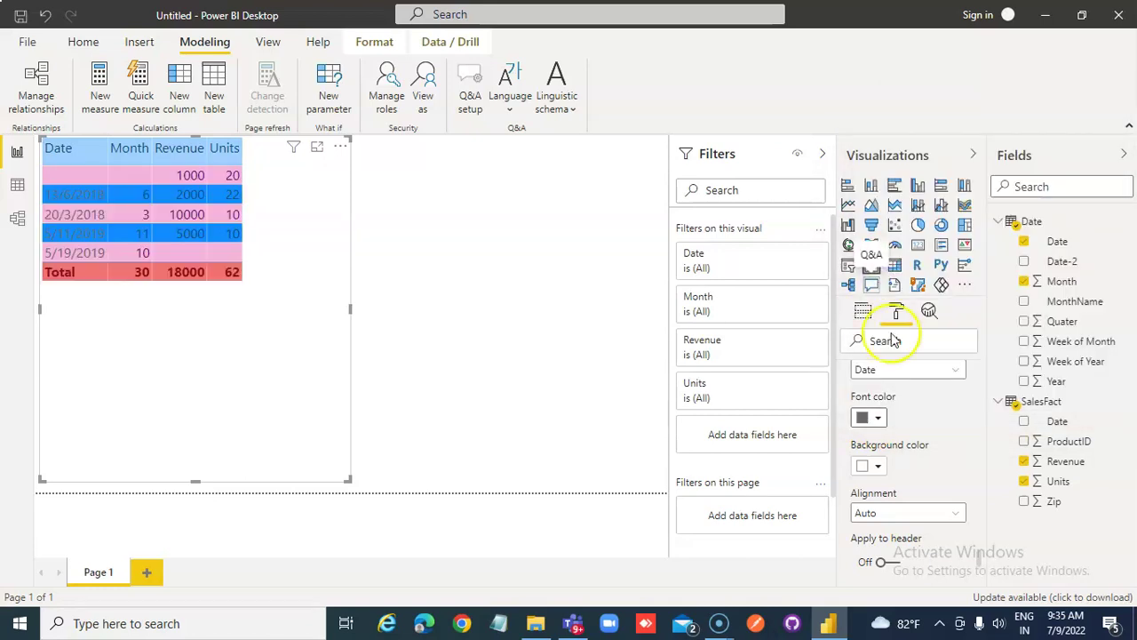
{"action": "left_click", "coordinate": [879, 469]}
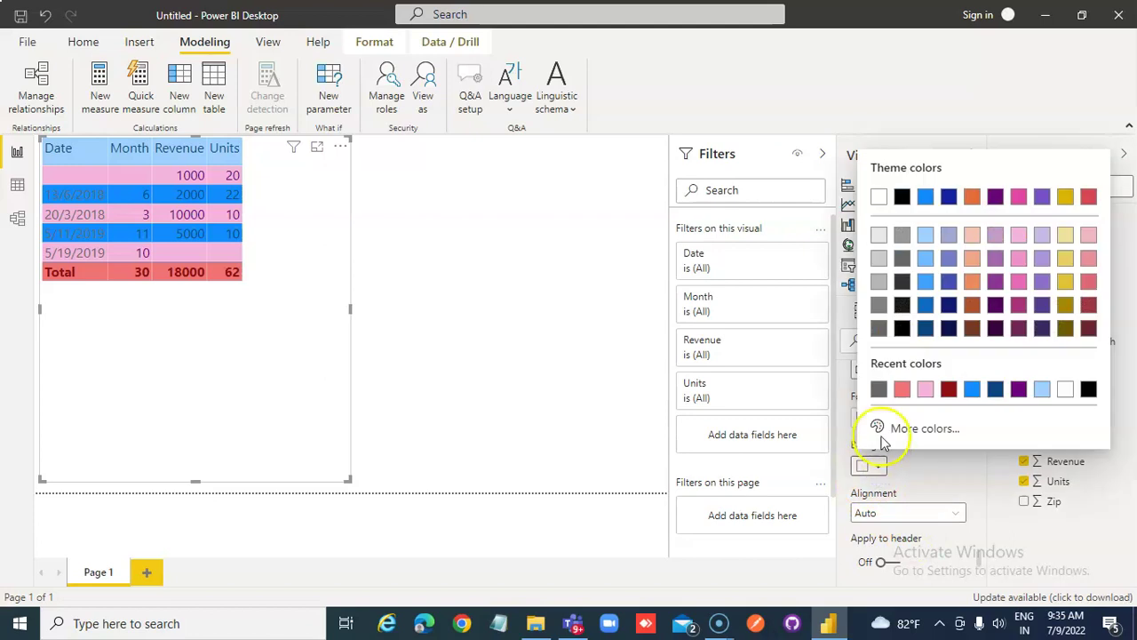
{"action": "left_click", "coordinate": [902, 259]}
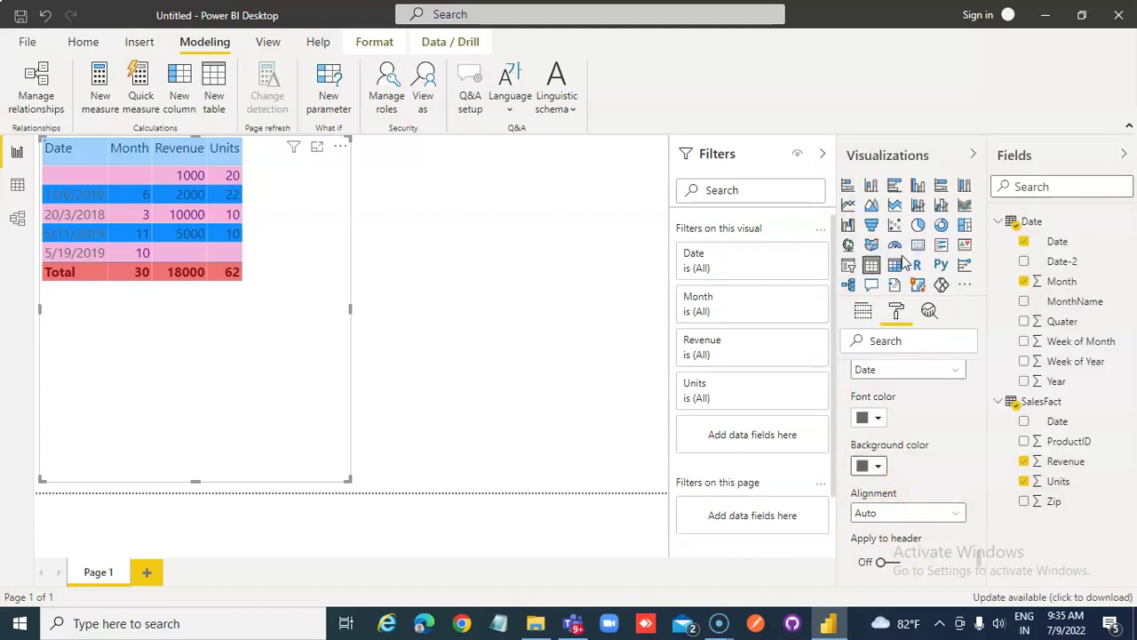
Step: Change the Date column's background to dark olive and its font color to pale yellow
{"action": "left_click", "coordinate": [878, 467]}
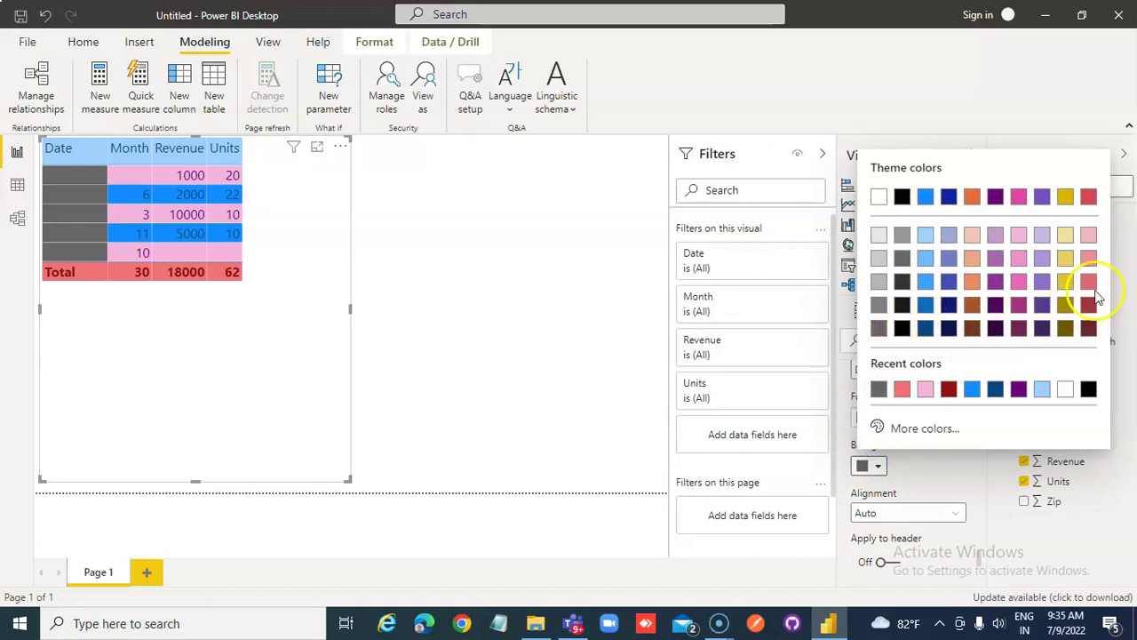
{"action": "left_click", "coordinate": [1065, 330]}
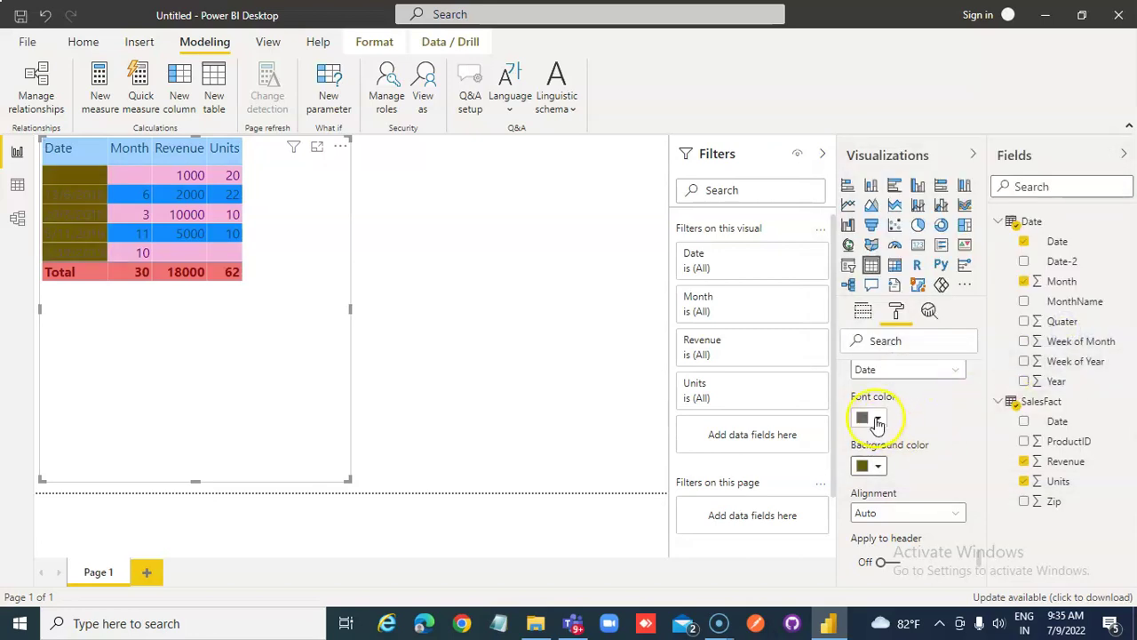
{"action": "left_click", "coordinate": [877, 418]}
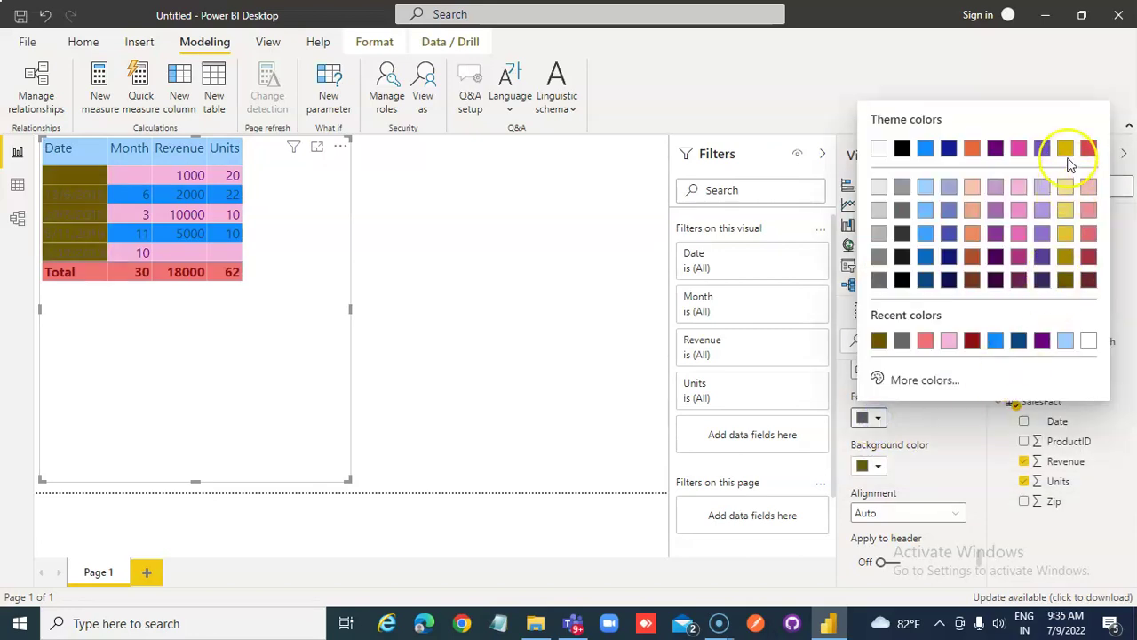
{"action": "left_click", "coordinate": [1065, 188]}
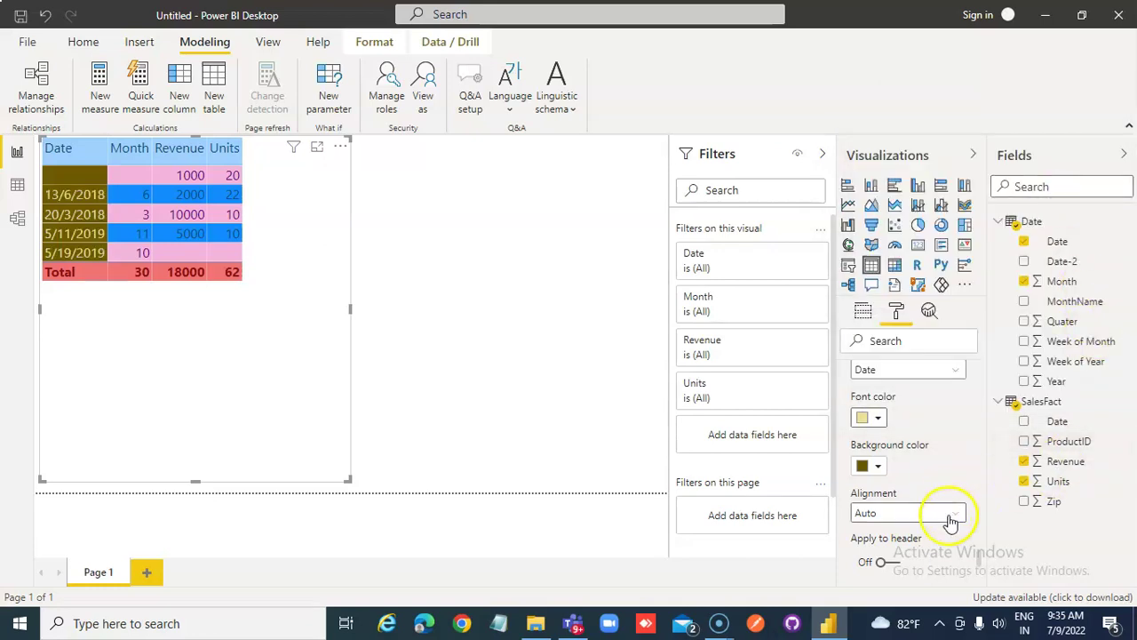
Step: Examine the table's conditional formatting, title and background settings
{"action": "scroll", "coordinate": [951, 529], "scroll_direction": "down", "scroll_amount": 1}
{"action": "scroll", "coordinate": [950, 529], "scroll_direction": "down", "scroll_amount": 3}
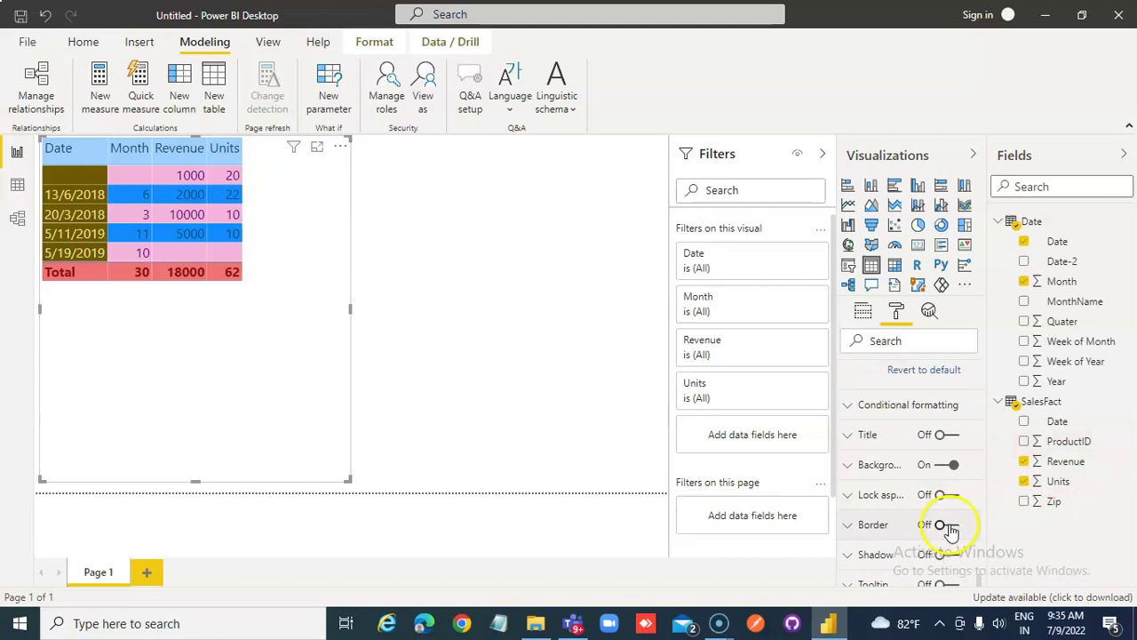
{"action": "left_click", "coordinate": [851, 405]}
{"action": "scroll", "coordinate": [917, 462], "scroll_direction": "down", "scroll_amount": 5}
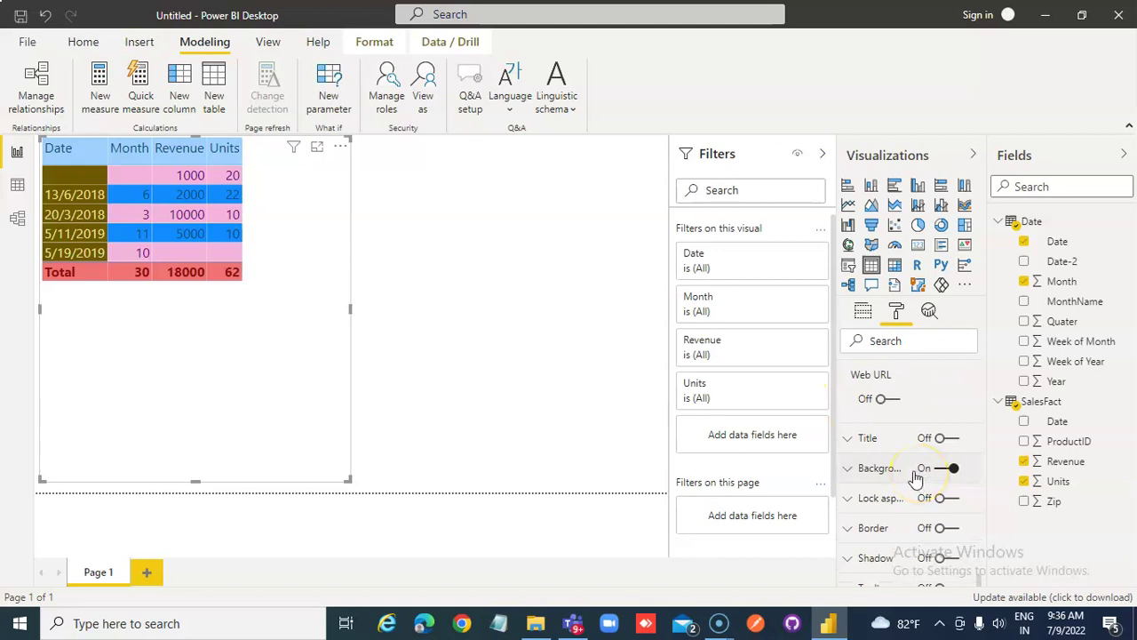
{"action": "left_click", "coordinate": [847, 439]}
{"action": "scroll", "coordinate": [924, 506], "scroll_direction": "down", "scroll_amount": 2}
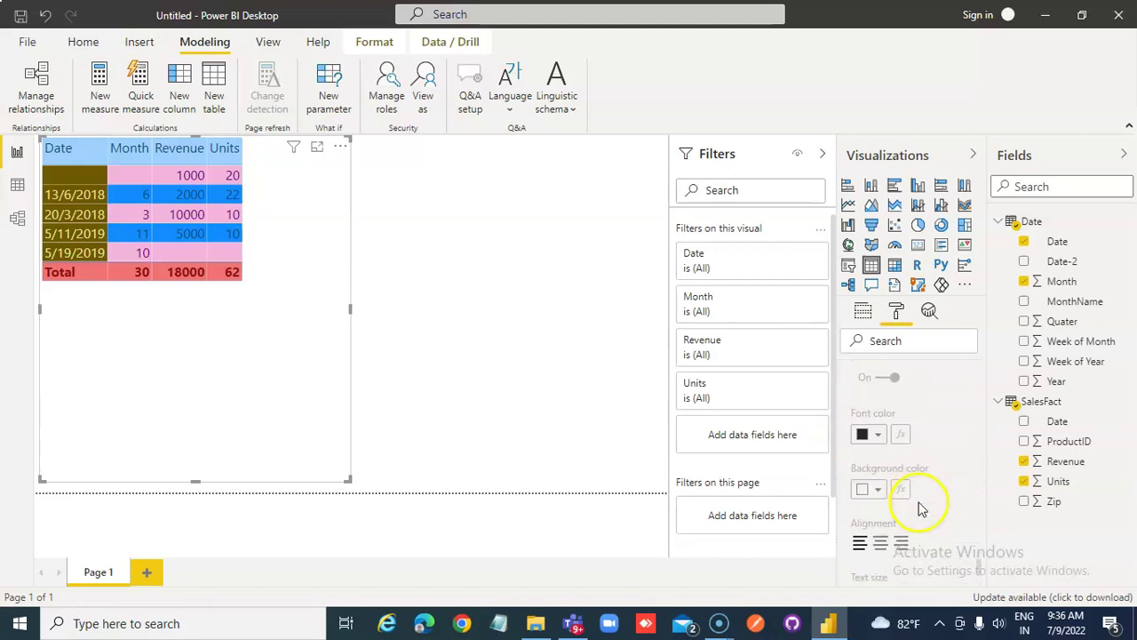
{"action": "scroll", "coordinate": [939, 500], "scroll_direction": "down", "scroll_amount": 3}
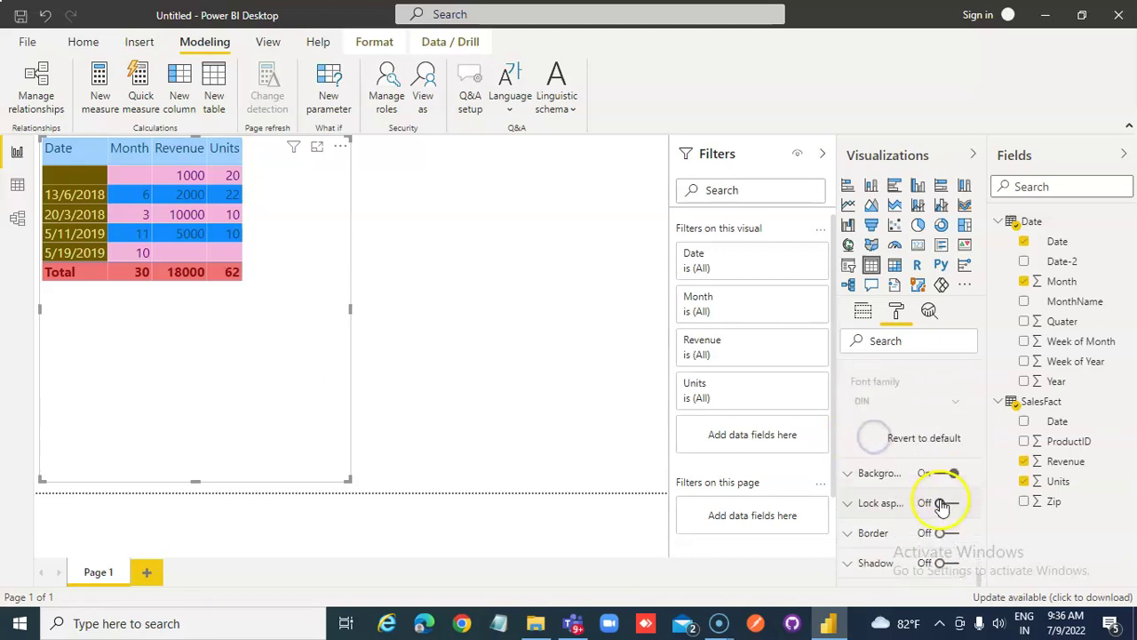
{"action": "left_click", "coordinate": [871, 473]}
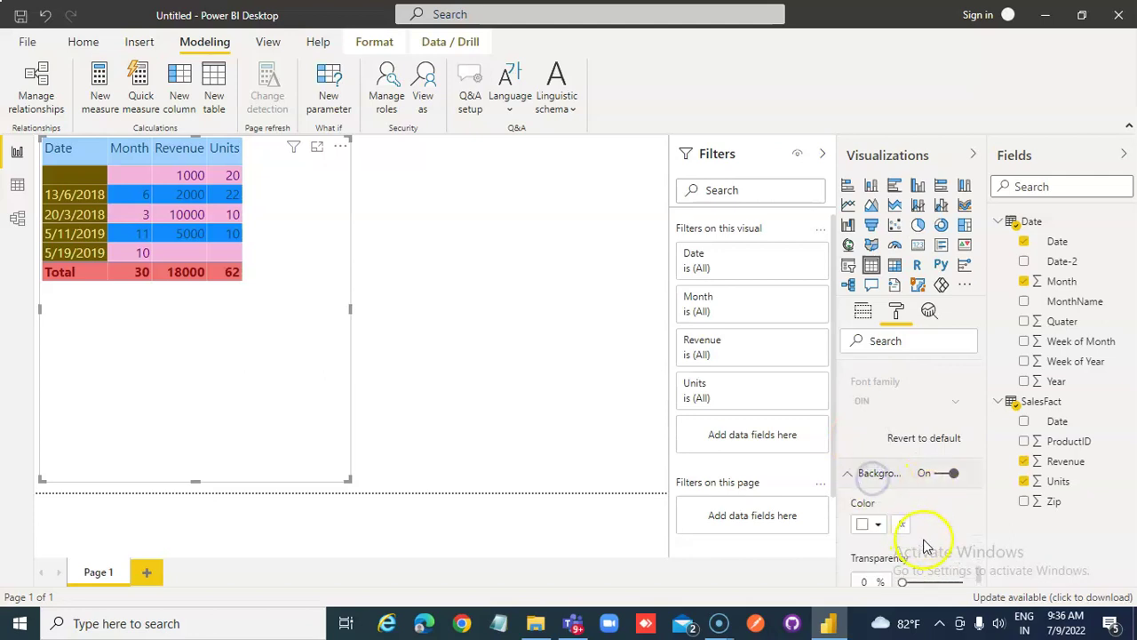
{"action": "scroll", "coordinate": [926, 541], "scroll_direction": "down", "scroll_amount": 2}
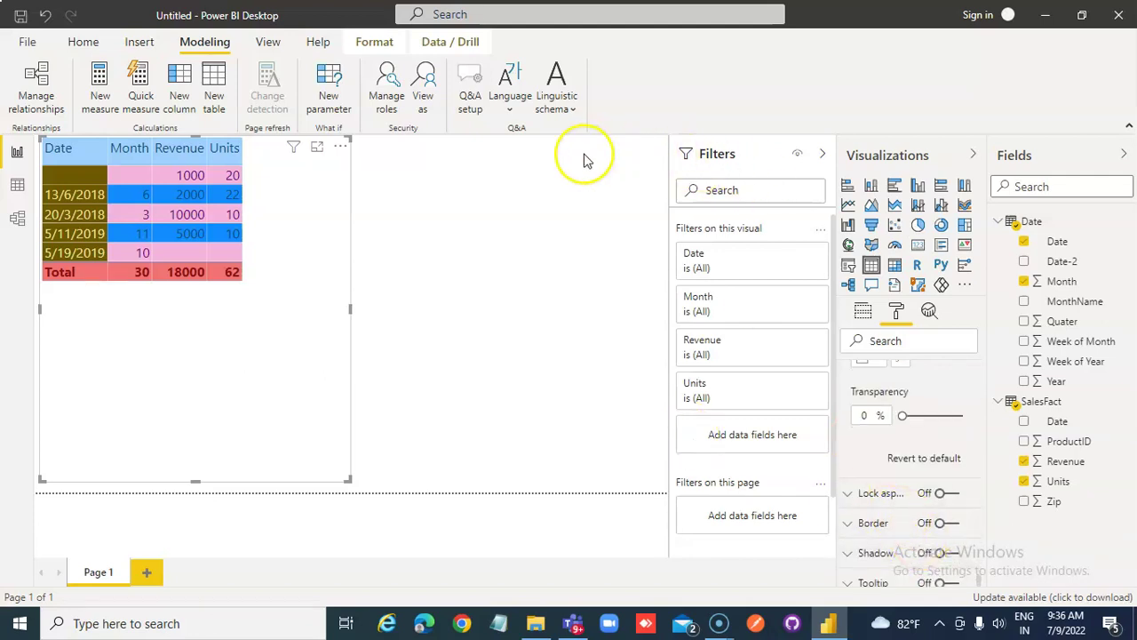
Step: Deselect the table and add a matrix visual to the empty canvas area beside it
{"action": "left_click", "coordinate": [558, 196]}
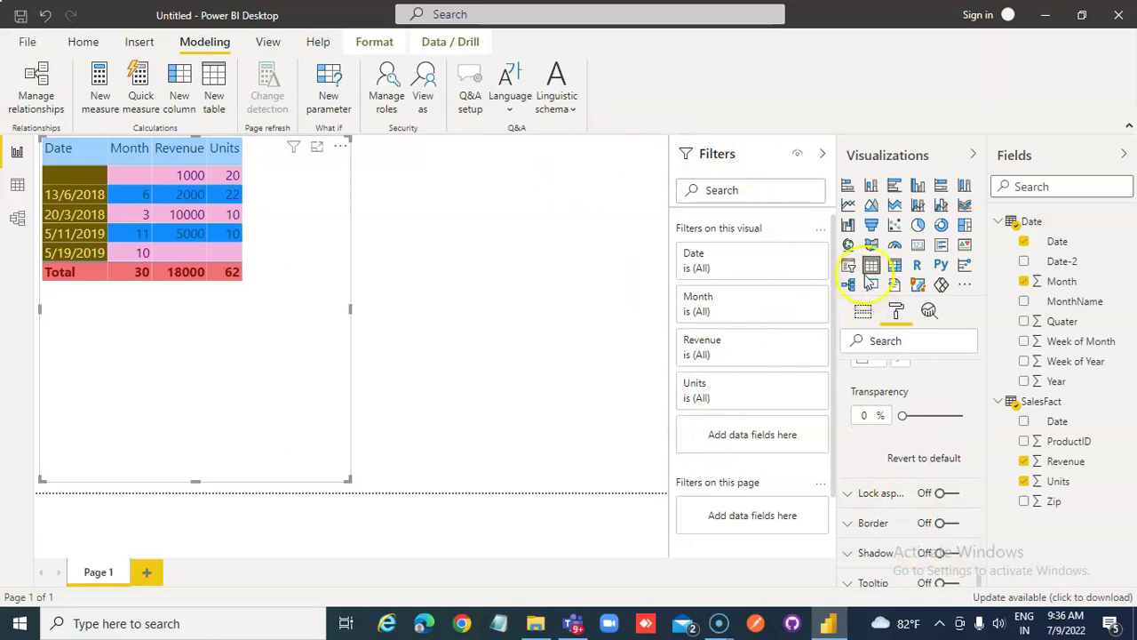
{"action": "left_click", "coordinate": [563, 244]}
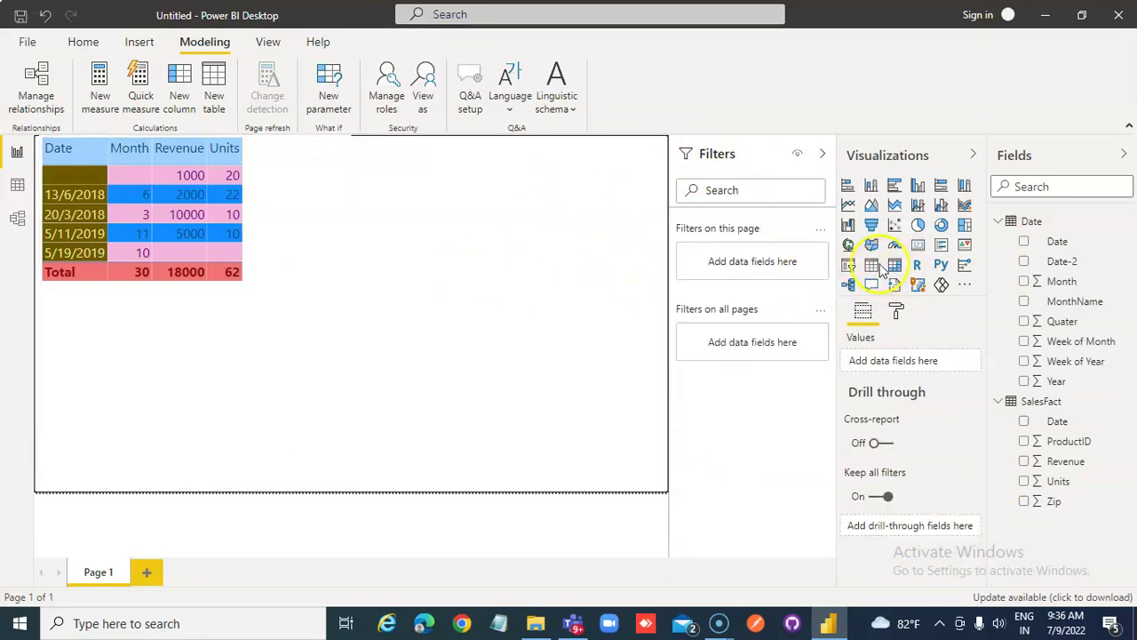
{"action": "left_click_drag", "start_coordinate": [875, 270], "coordinate": [570, 259]}
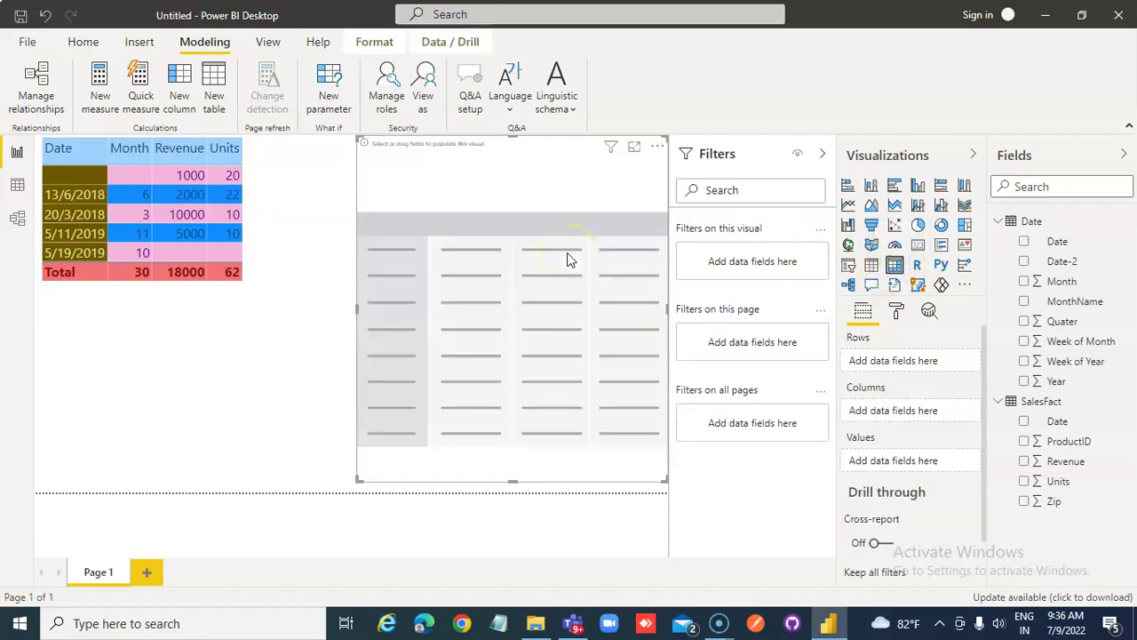
{"action": "left_click", "coordinate": [596, 276]}
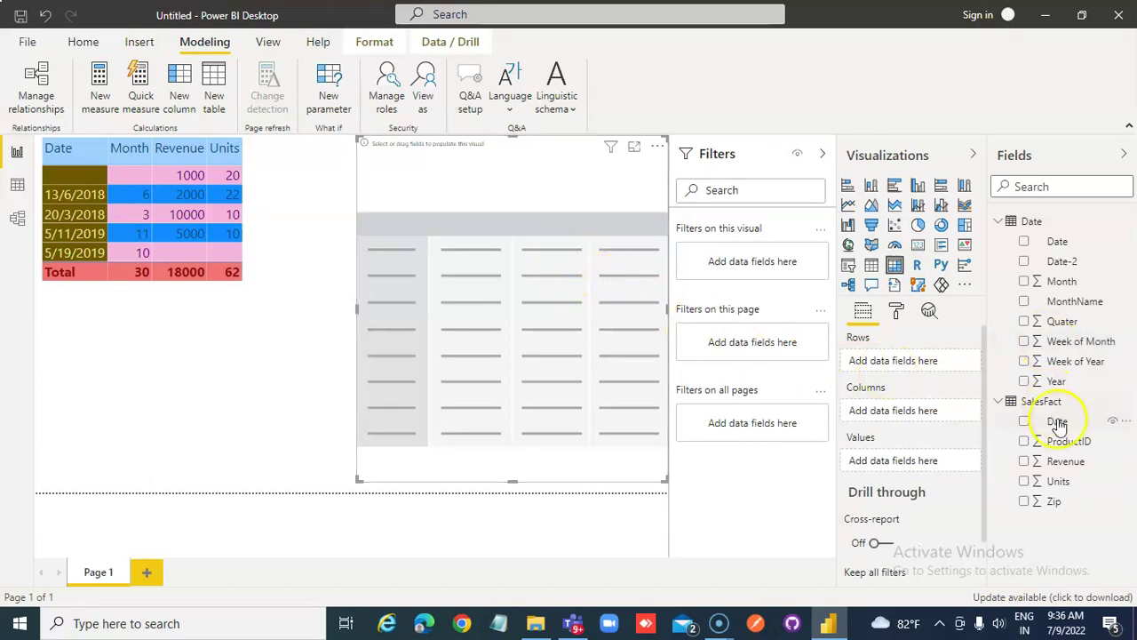
Step: Fill the matrix with MonthName as rows, Year as columns and SalesFact Revenue as values
{"action": "left_click_drag", "start_coordinate": [1080, 309], "coordinate": [911, 370]}
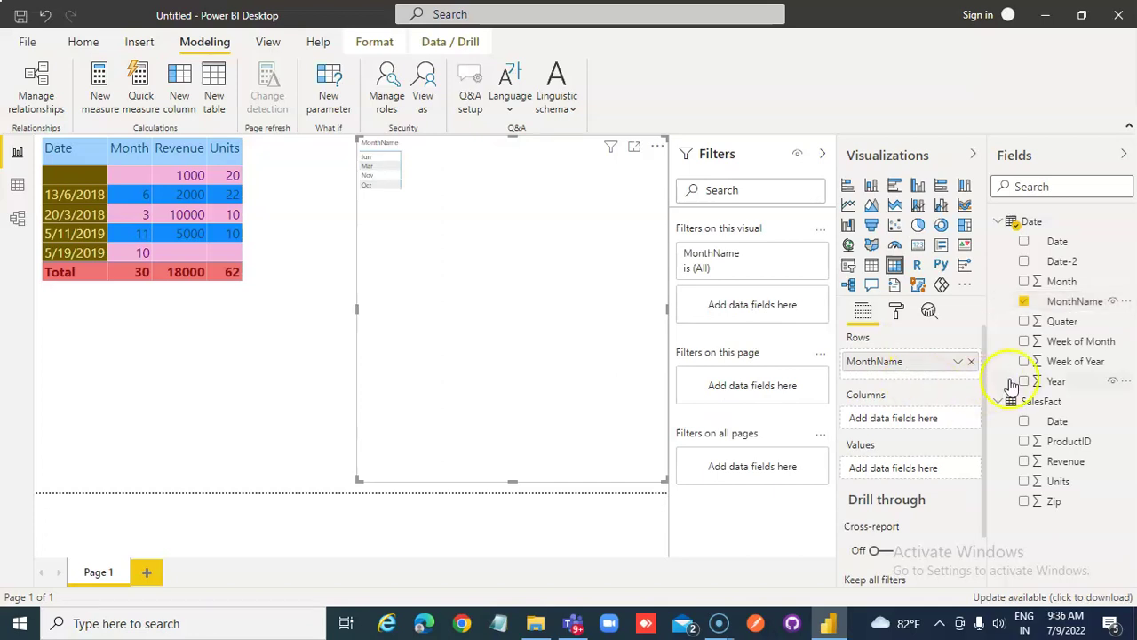
{"action": "left_click_drag", "start_coordinate": [1049, 383], "coordinate": [894, 398]}
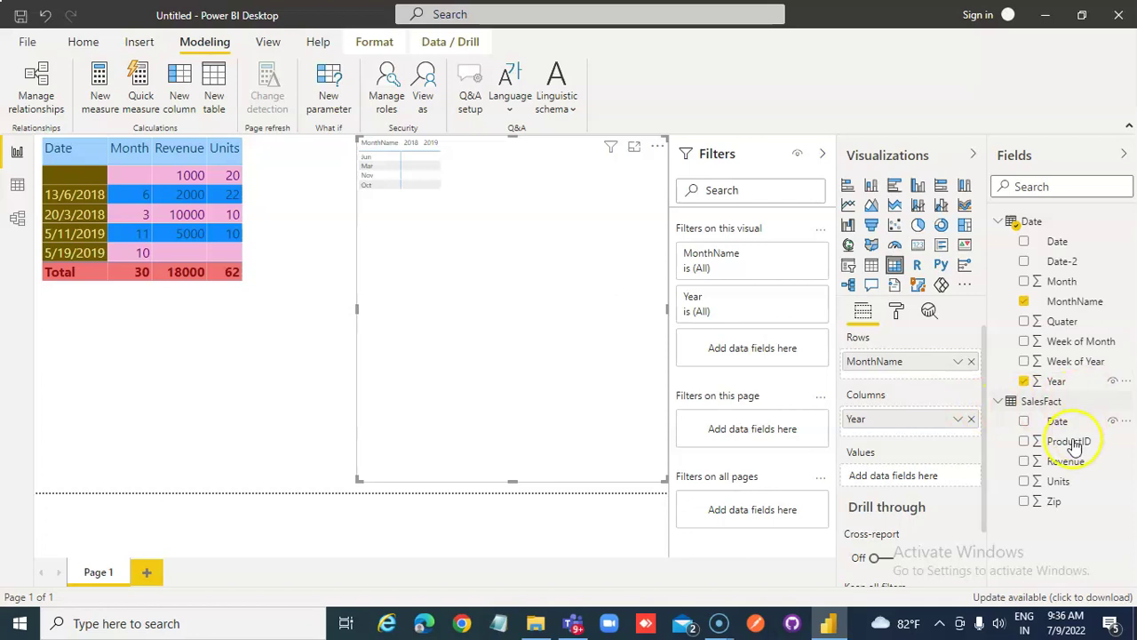
{"action": "left_click_drag", "start_coordinate": [1069, 471], "coordinate": [910, 475]}
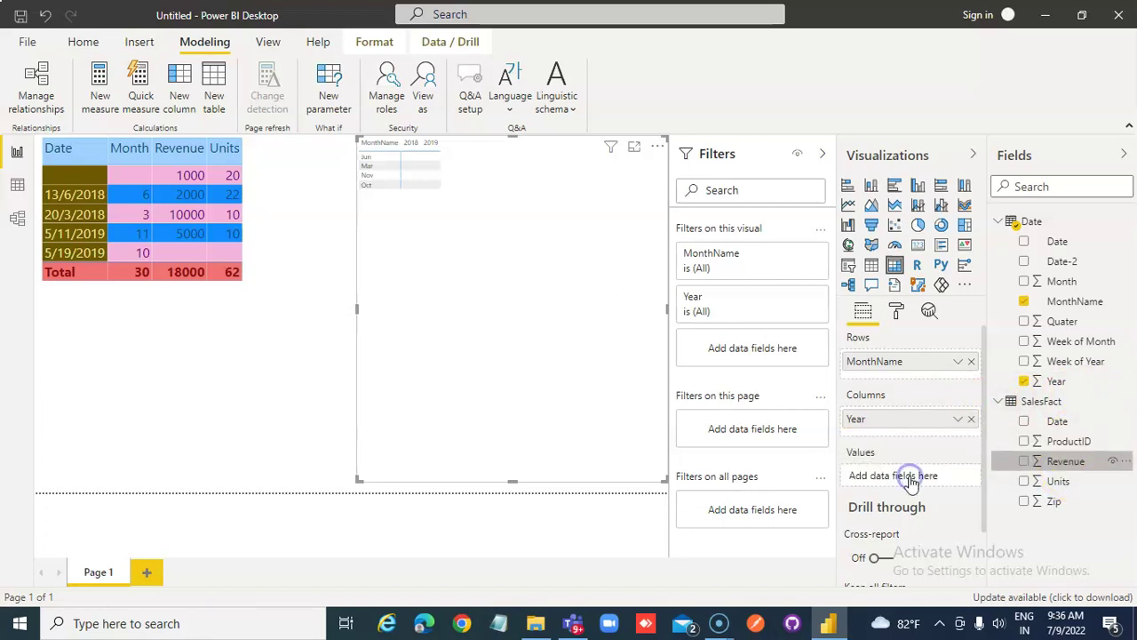
Step: Set the matrix's grid text size to 20 pt
{"action": "left_click", "coordinate": [897, 309]}
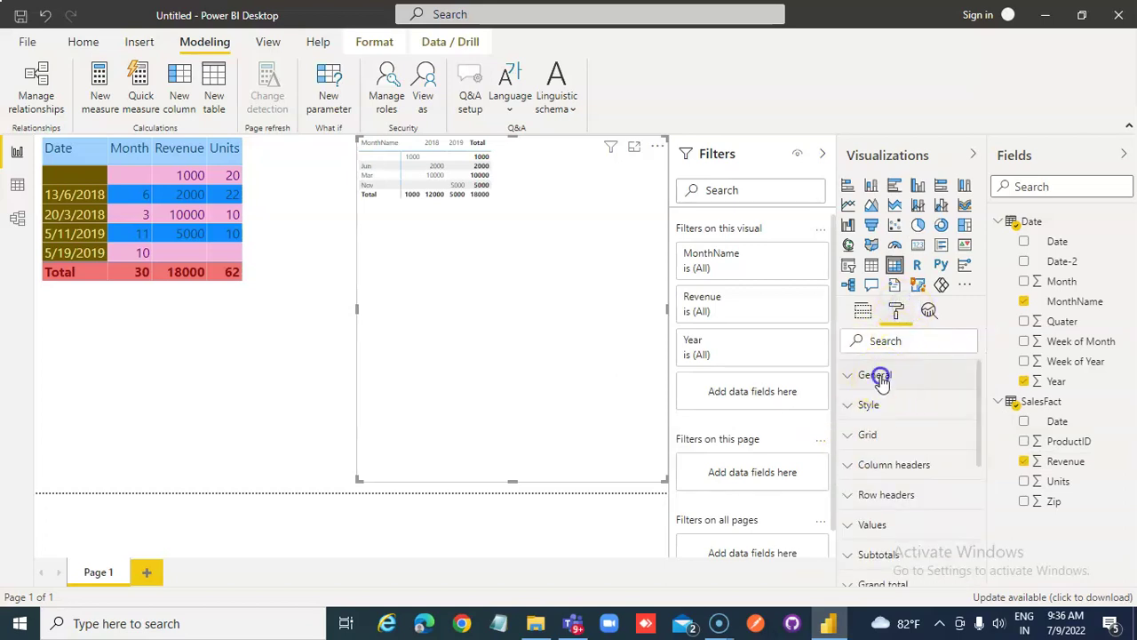
{"action": "left_click", "coordinate": [879, 376]}
{"action": "scroll", "coordinate": [960, 438], "scroll_direction": "down", "scroll_amount": 8}
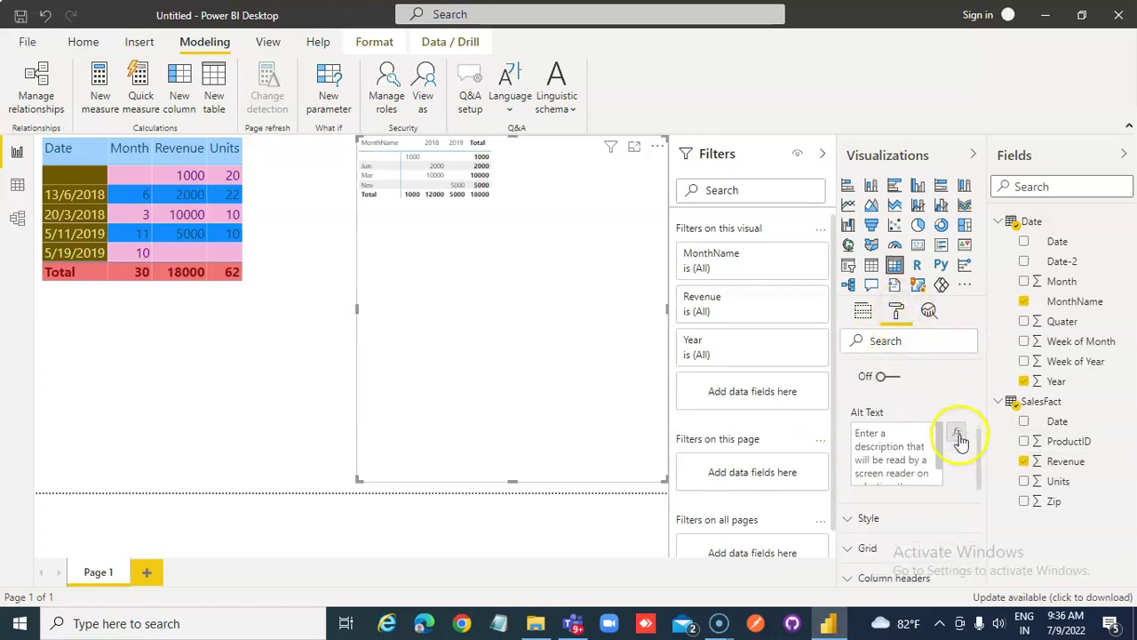
{"action": "left_click", "coordinate": [868, 364]}
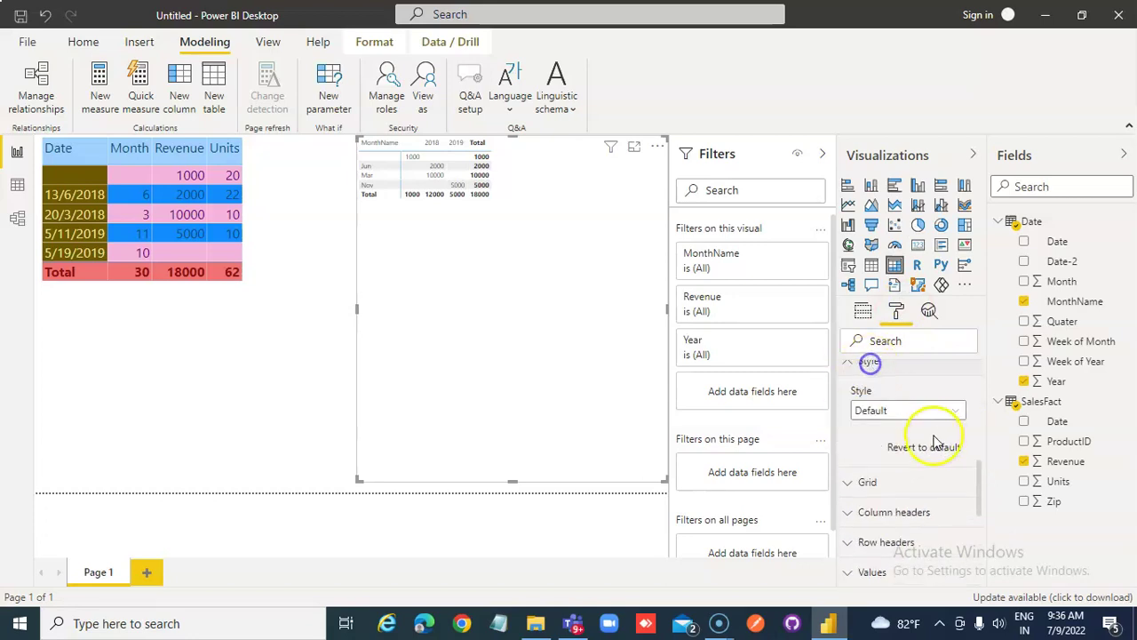
{"action": "scroll", "coordinate": [933, 449], "scroll_direction": "up", "scroll_amount": 1}
{"action": "scroll", "coordinate": [928, 450], "scroll_direction": "down", "scroll_amount": 3}
{"action": "left_click", "coordinate": [871, 399]}
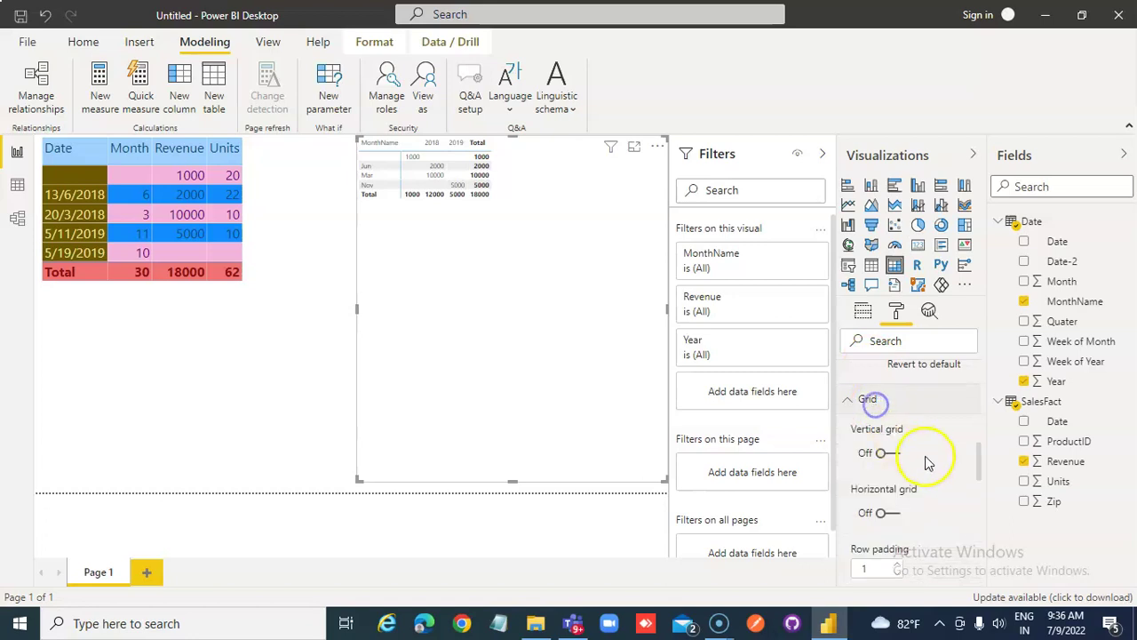
{"action": "scroll", "coordinate": [927, 456], "scroll_direction": "down", "scroll_amount": 4}
{"action": "scroll", "coordinate": [901, 463], "scroll_direction": "down", "scroll_amount": 3}
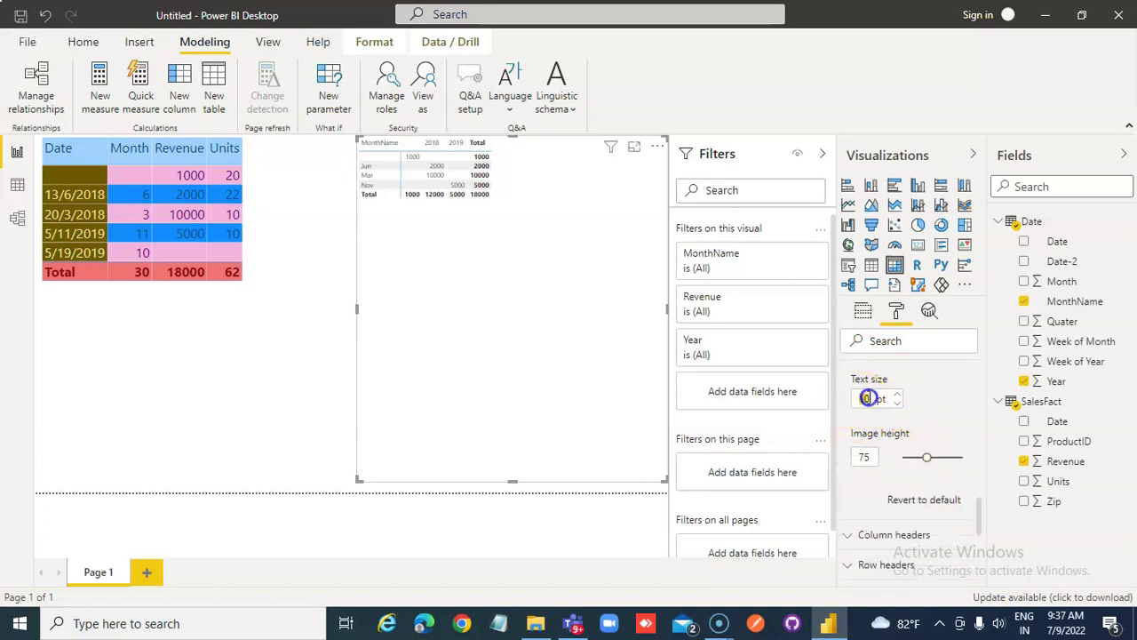
{"action": "key", "text": "Return"}
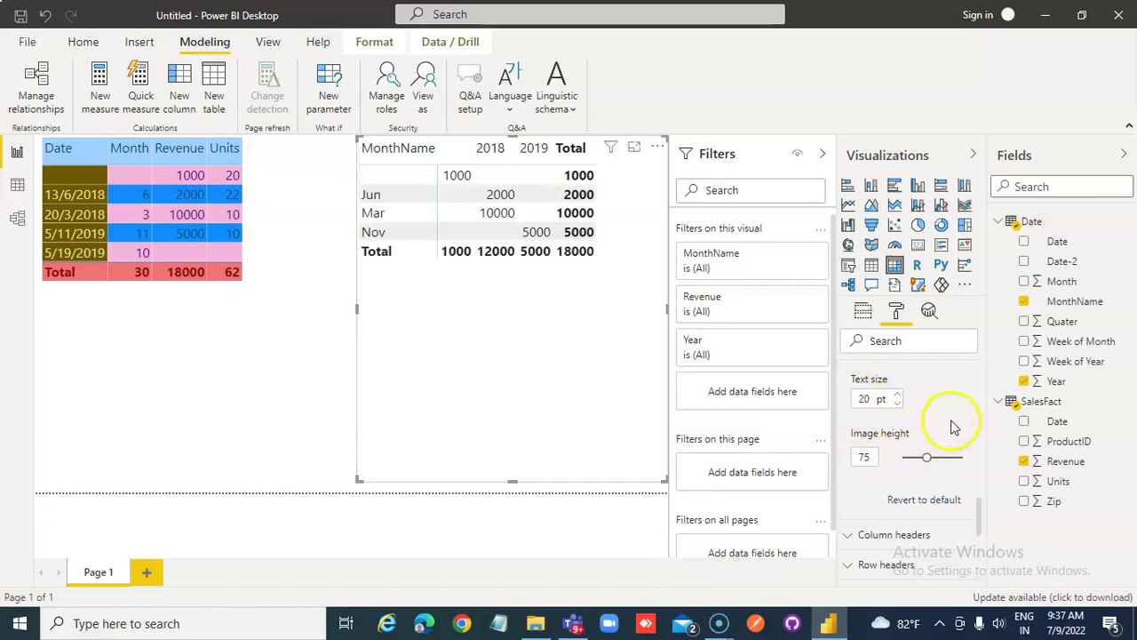
Step: Set the matrix's column headers to a dark navy font on a light lavender-blue background
{"action": "scroll", "coordinate": [942, 453], "scroll_direction": "down", "scroll_amount": 3}
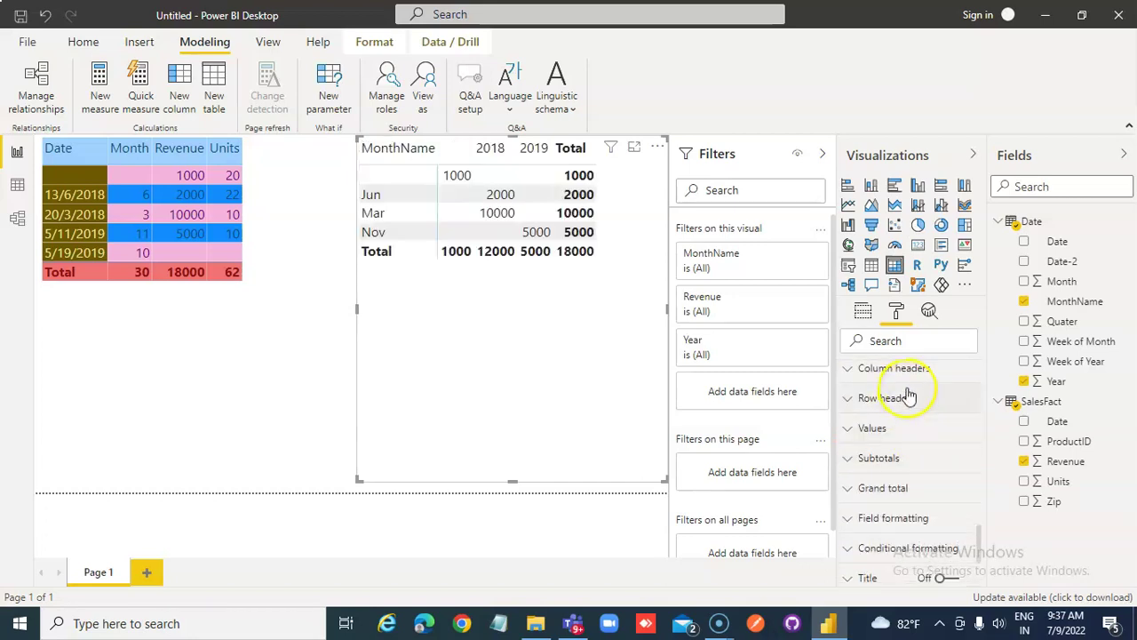
{"action": "left_click", "coordinate": [898, 370]}
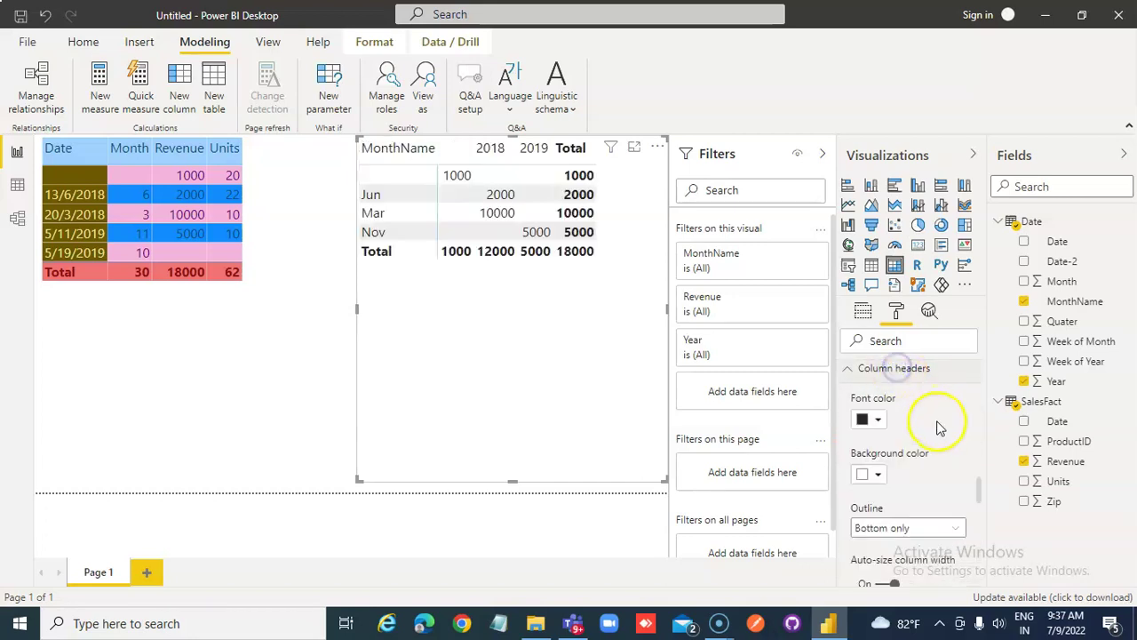
{"action": "left_click", "coordinate": [879, 420]}
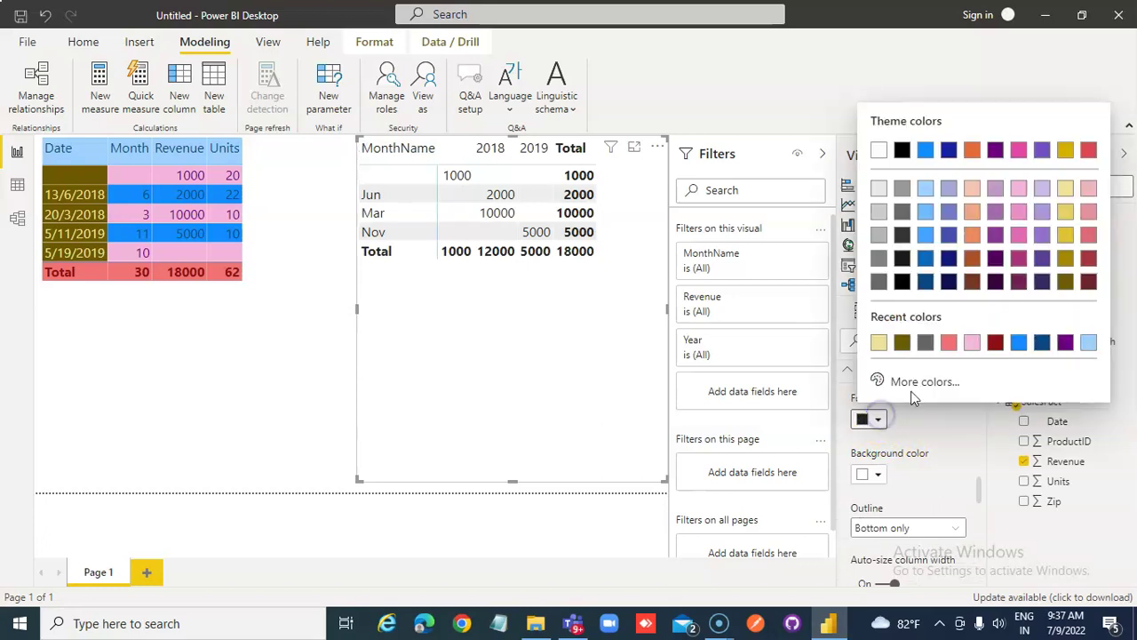
{"action": "left_click", "coordinate": [950, 258]}
{"action": "left_click", "coordinate": [880, 478]}
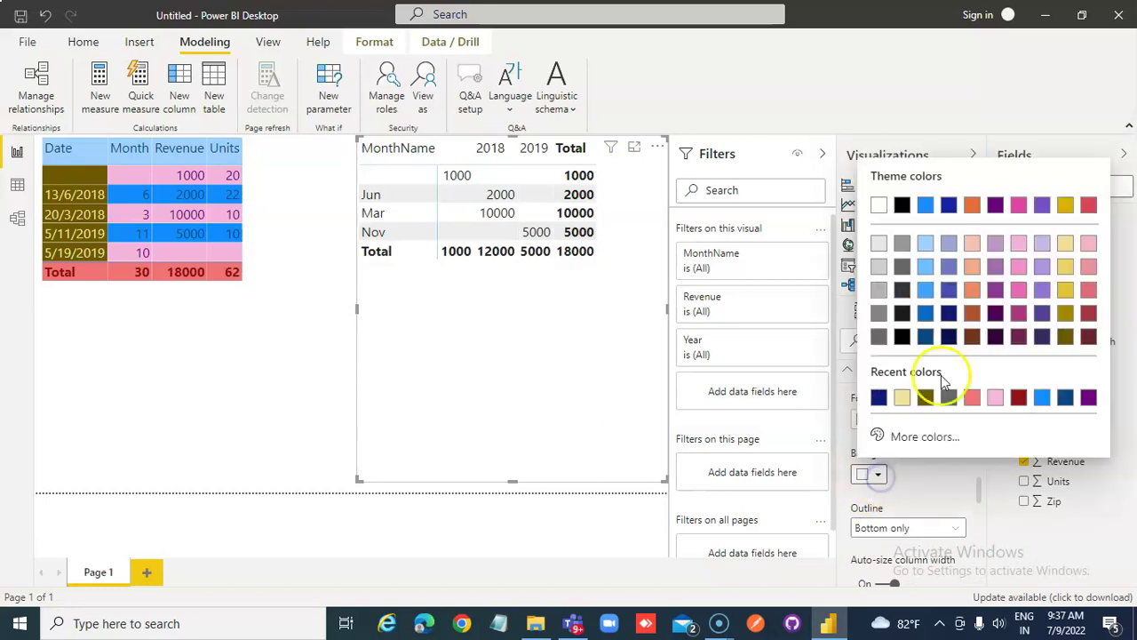
{"action": "left_click", "coordinate": [950, 244]}
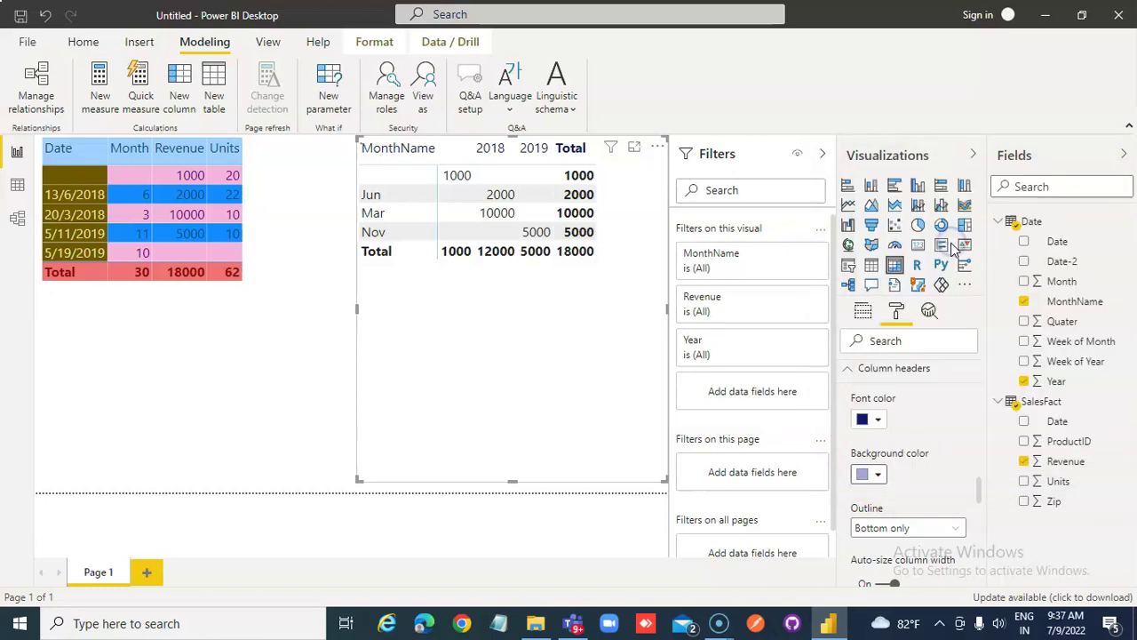
Step: Set the matrix's row headers to a light gray font on a dark gray background
{"action": "scroll", "coordinate": [940, 482], "scroll_direction": "down", "scroll_amount": 3}
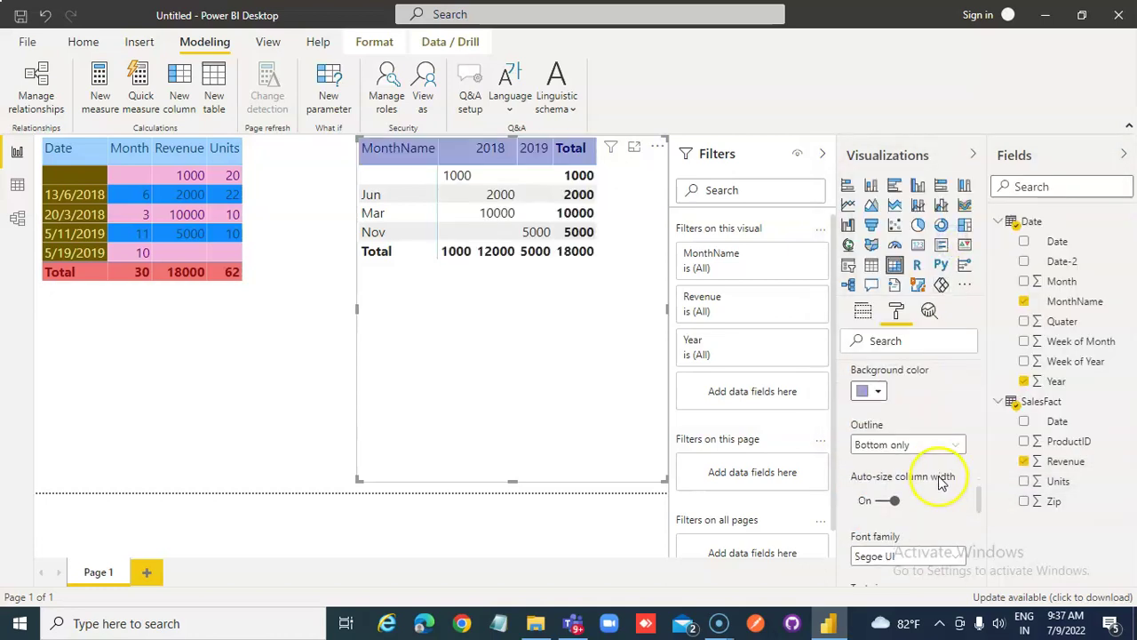
{"action": "scroll", "coordinate": [940, 480], "scroll_direction": "down", "scroll_amount": 5}
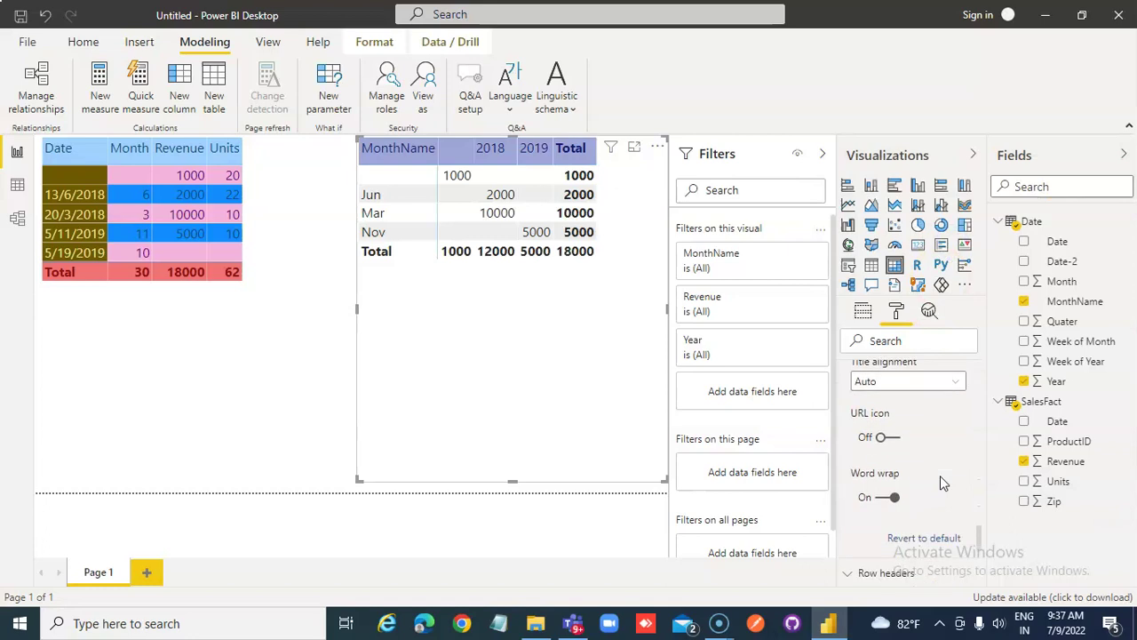
{"action": "left_click", "coordinate": [868, 488]}
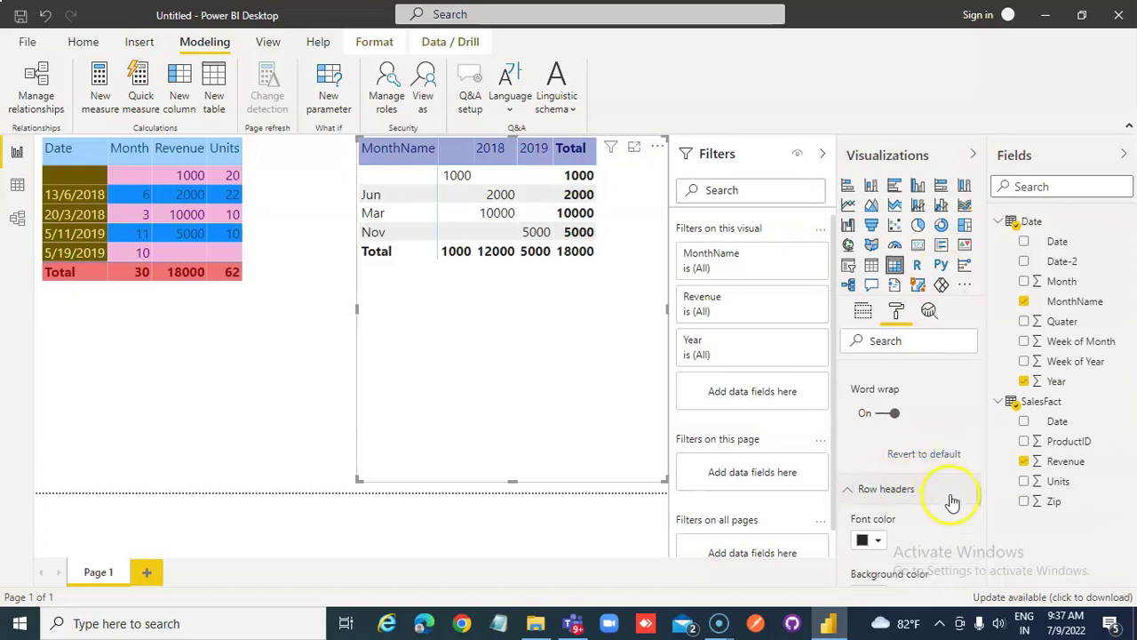
{"action": "scroll", "coordinate": [946, 493], "scroll_direction": "down", "scroll_amount": 2}
{"action": "left_click", "coordinate": [880, 459]}
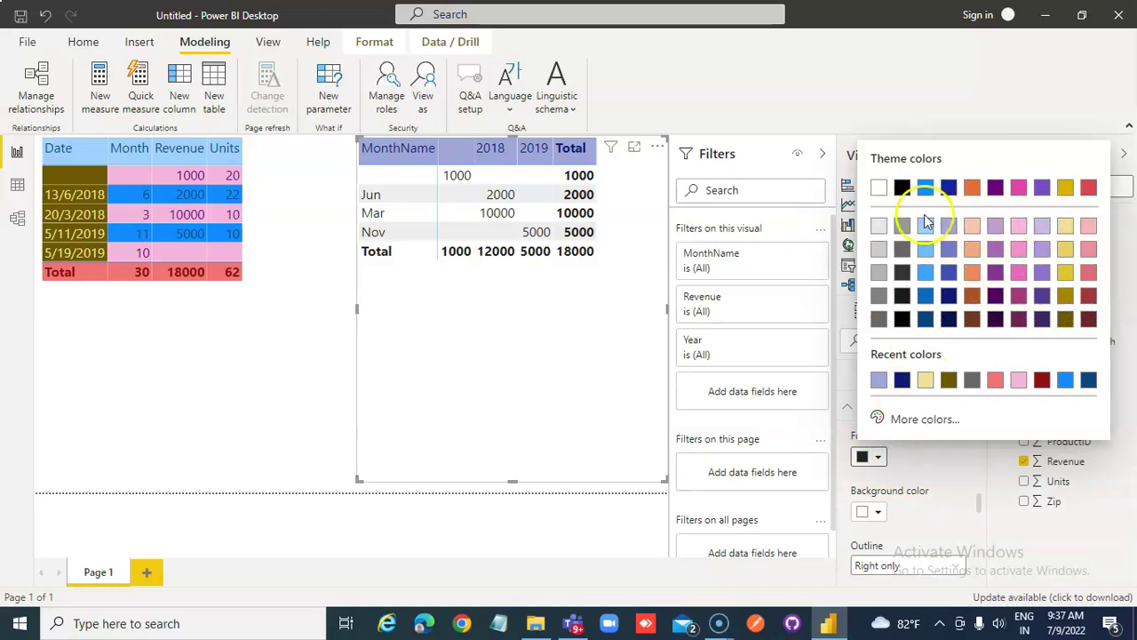
{"action": "left_click", "coordinate": [879, 233]}
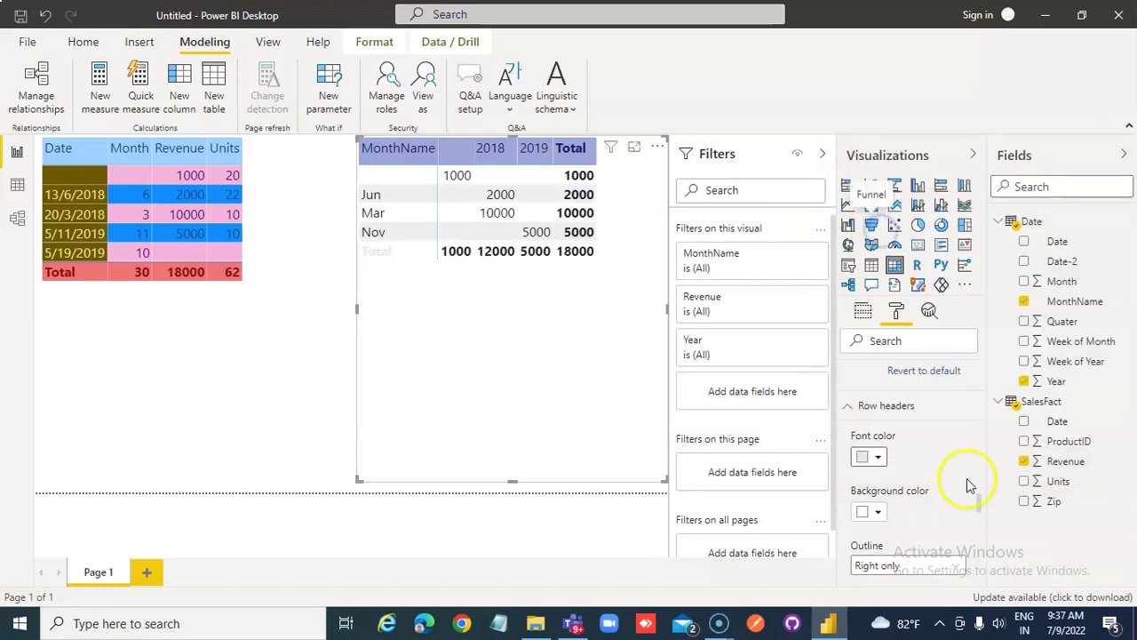
{"action": "left_click", "coordinate": [878, 512]}
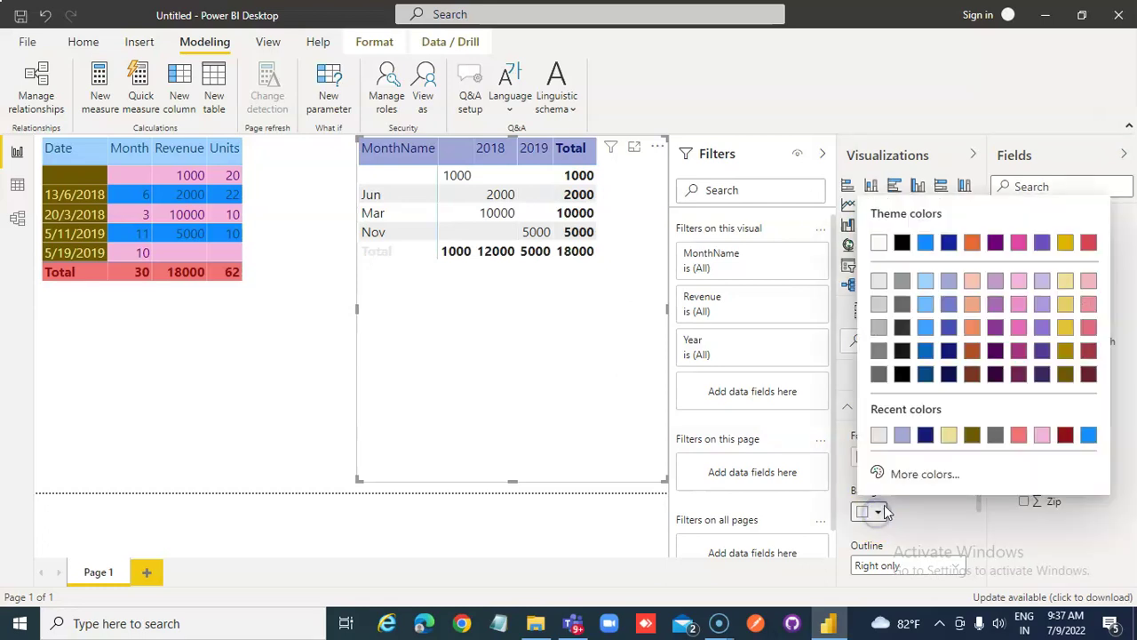
{"action": "left_click", "coordinate": [885, 374]}
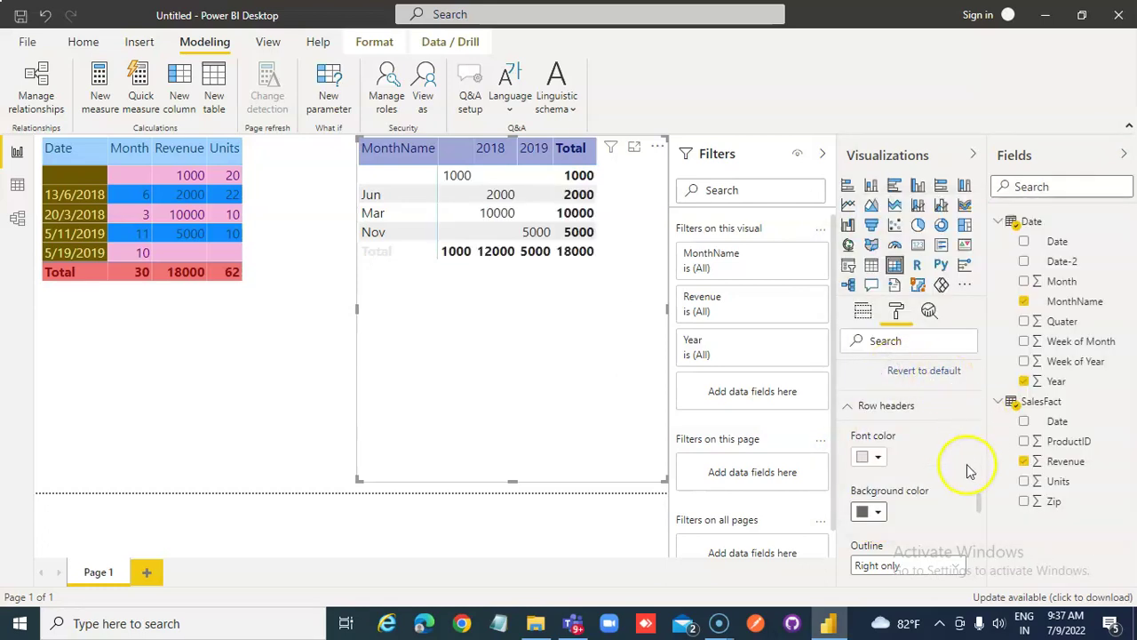
Step: Set the matrix's values to a light blue font on a dark blue background
{"action": "scroll", "coordinate": [960, 475], "scroll_direction": "down", "scroll_amount": 4}
{"action": "scroll", "coordinate": [957, 495], "scroll_direction": "down", "scroll_amount": 5}
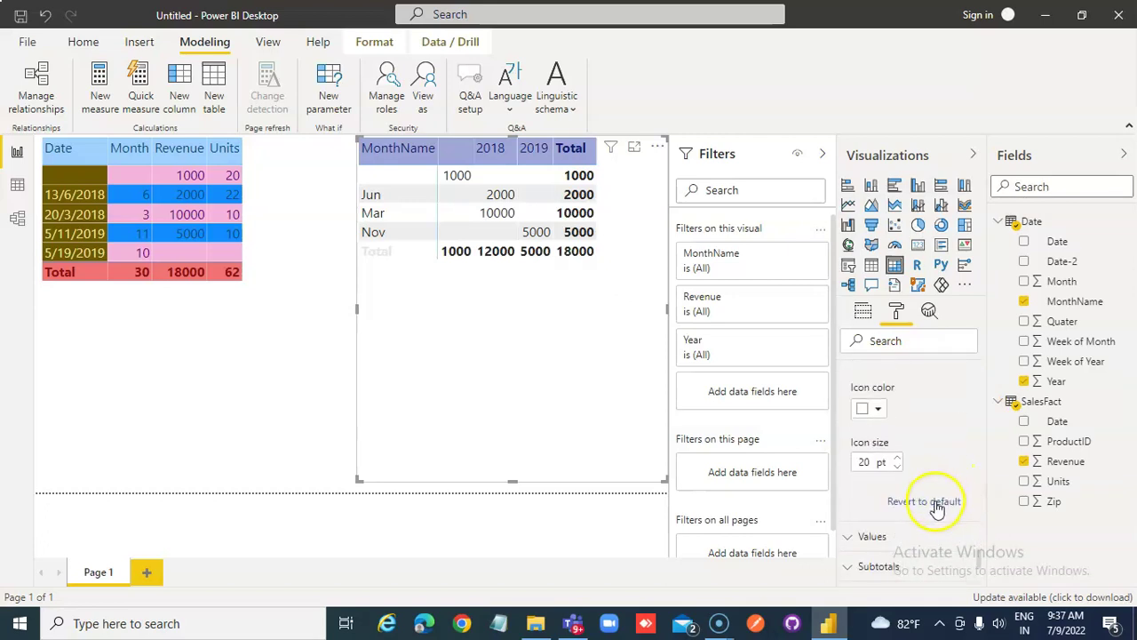
{"action": "scroll", "coordinate": [939, 506], "scroll_direction": "down", "scroll_amount": 1}
{"action": "left_click", "coordinate": [871, 456]}
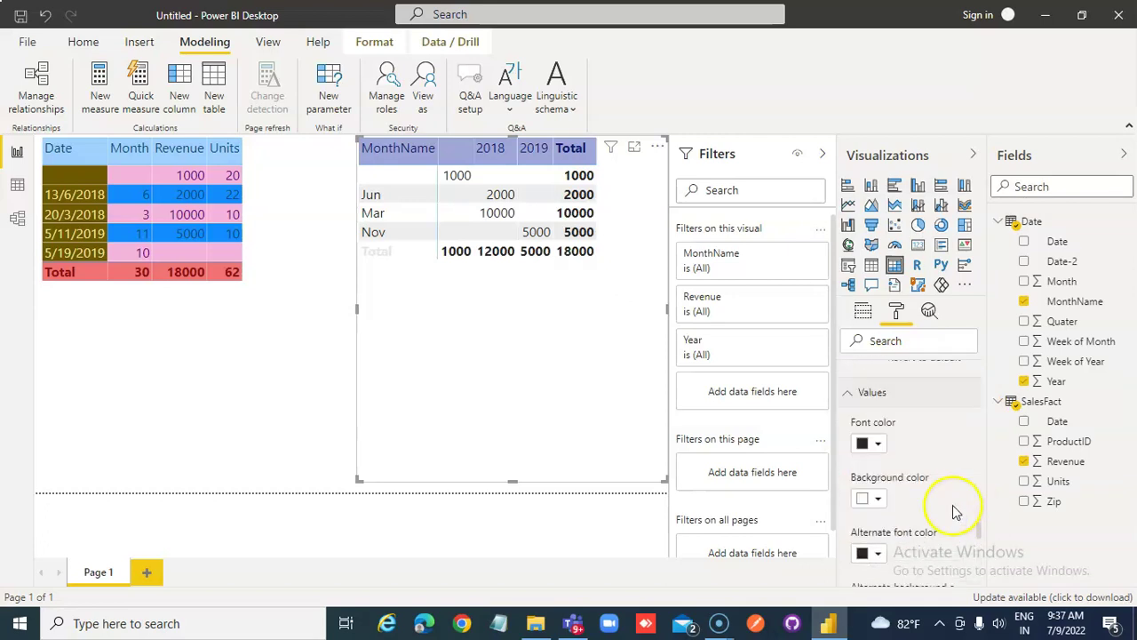
{"action": "left_click", "coordinate": [883, 424]}
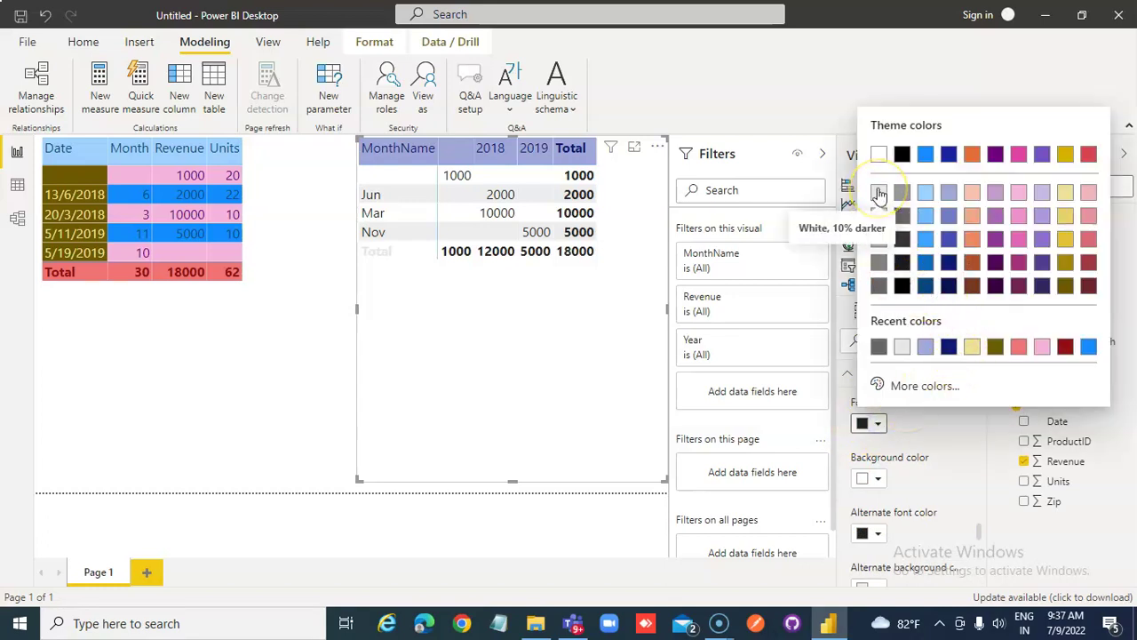
{"action": "left_click", "coordinate": [926, 193]}
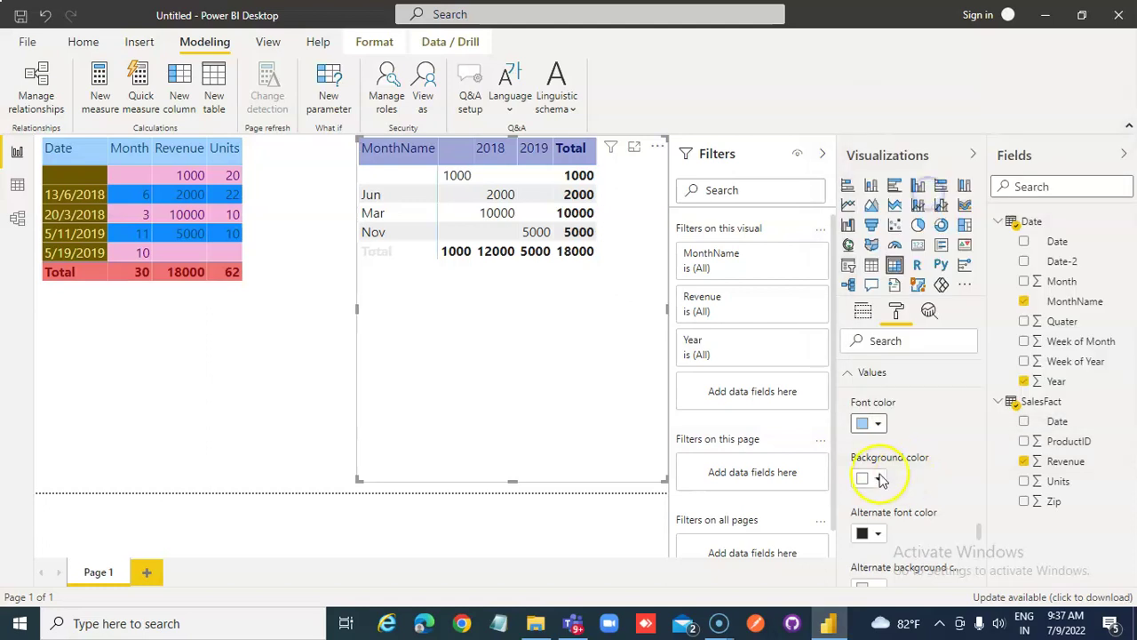
{"action": "left_click", "coordinate": [878, 478]}
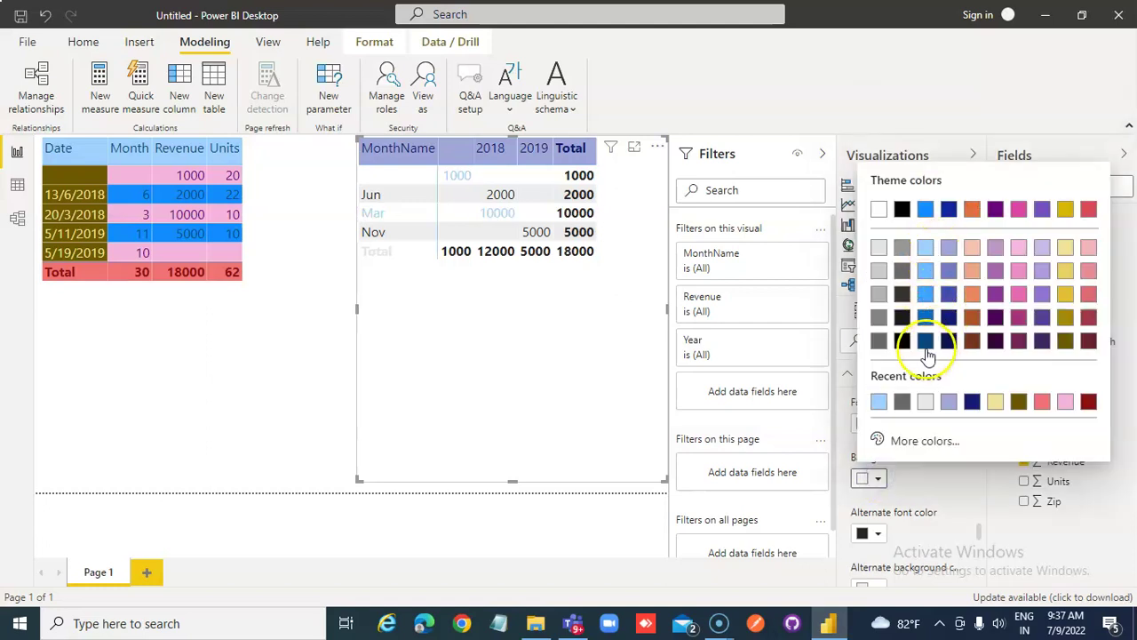
{"action": "left_click", "coordinate": [926, 342]}
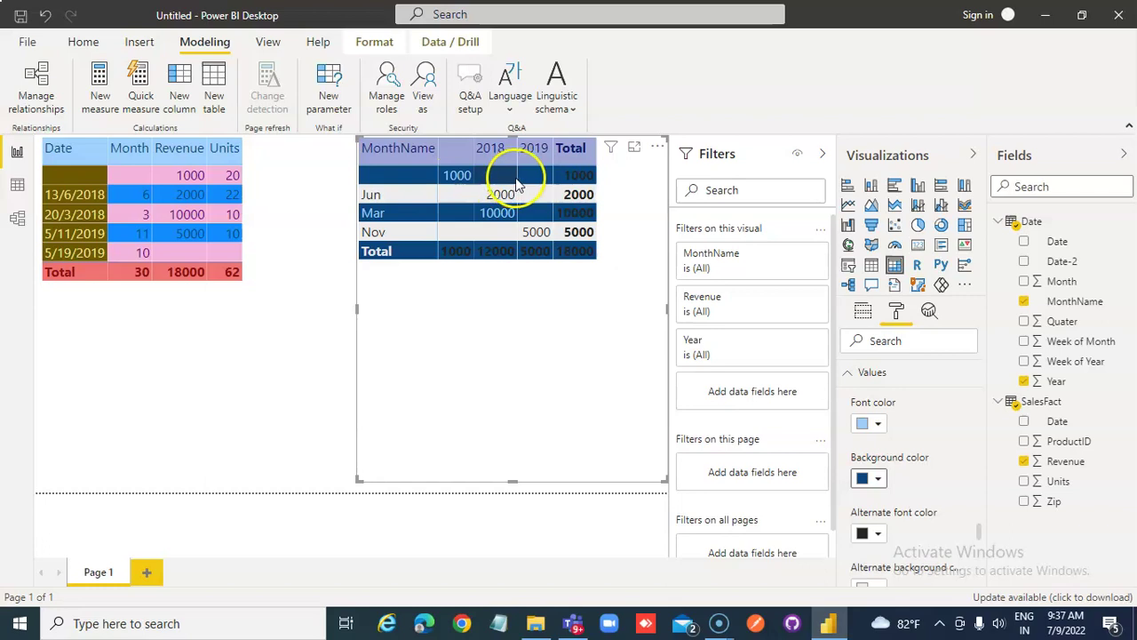
Step: Try a light red and a pink alternate font color for the matrix's values
{"action": "scroll", "coordinate": [942, 529], "scroll_direction": "down", "scroll_amount": 2}
{"action": "scroll", "coordinate": [942, 526], "scroll_direction": "down", "scroll_amount": 3}
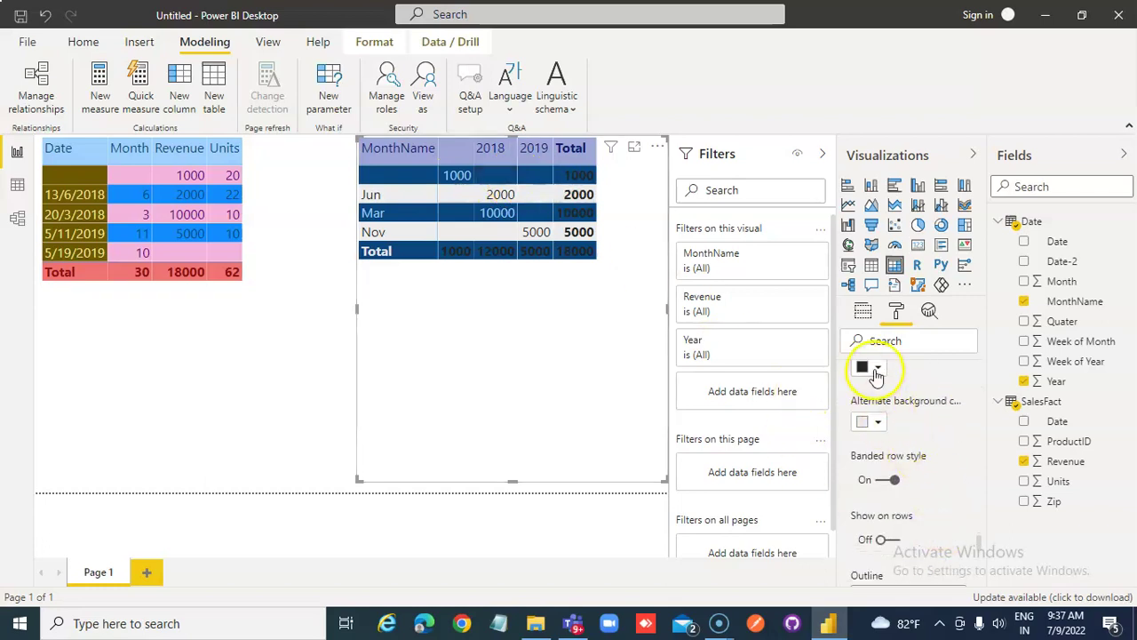
{"action": "left_click", "coordinate": [877, 368]}
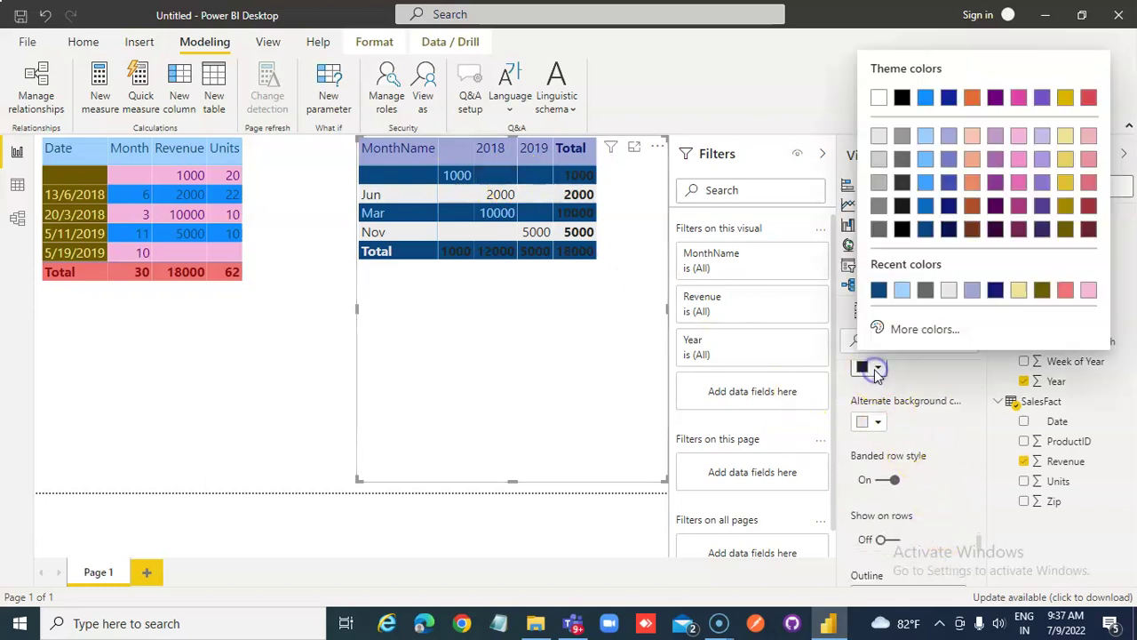
{"action": "left_click", "coordinate": [1089, 136]}
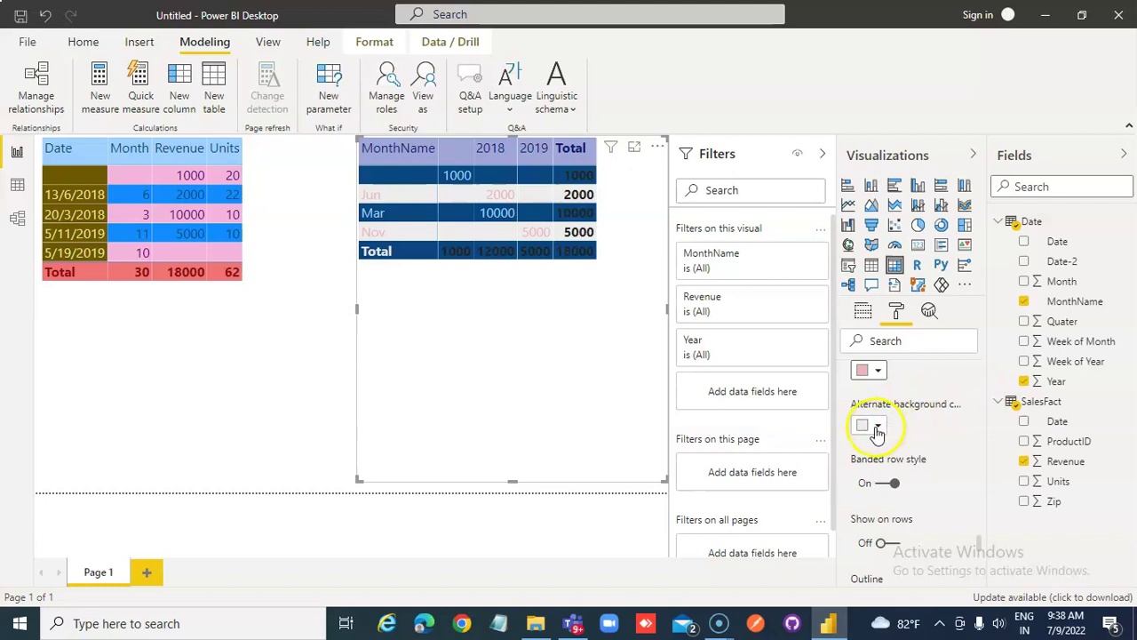
{"action": "scroll", "coordinate": [879, 430], "scroll_direction": "up", "scroll_amount": 2}
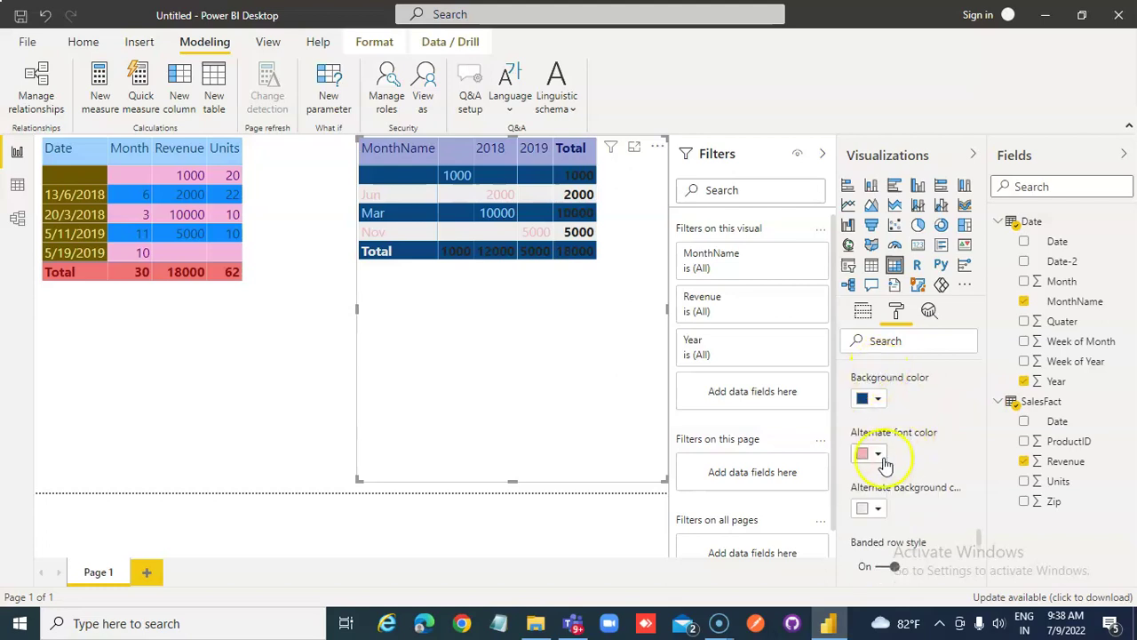
{"action": "left_click", "coordinate": [880, 455]}
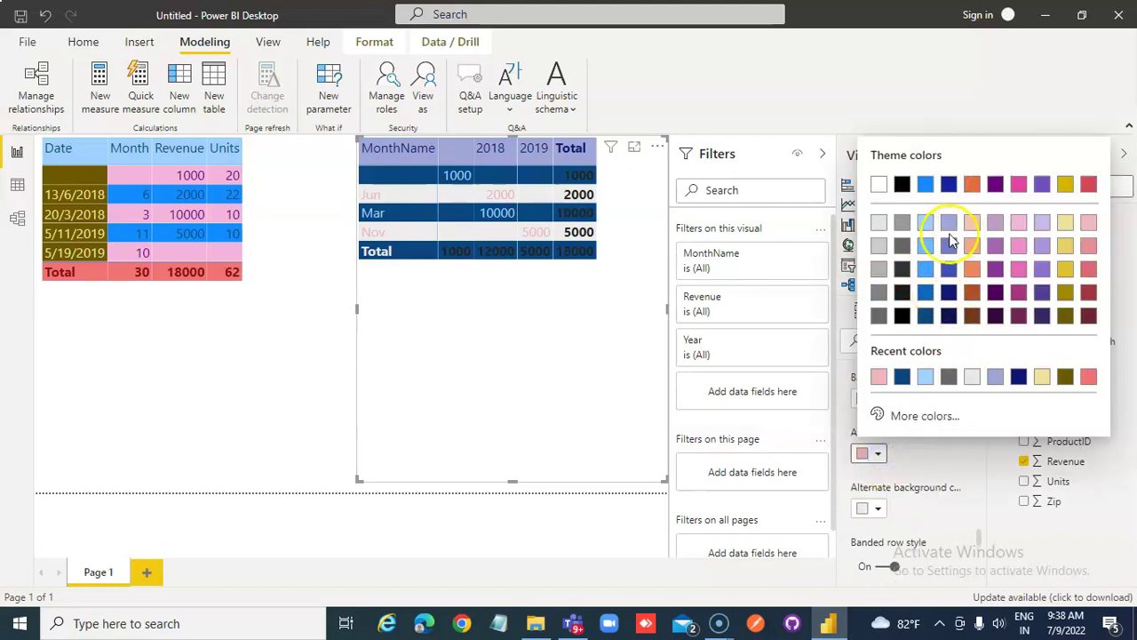
{"action": "left_click", "coordinate": [1022, 247]}
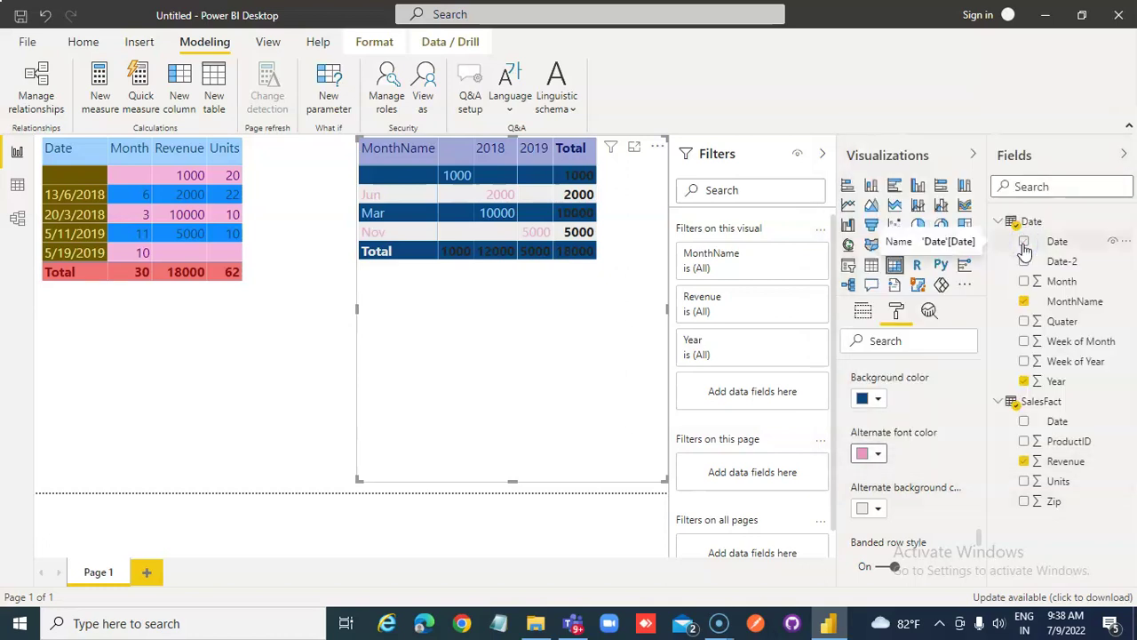
Step: Set the matrix values' alternate font color to indigo blue and their alternate background color to light pink
{"action": "left_click", "coordinate": [869, 453]}
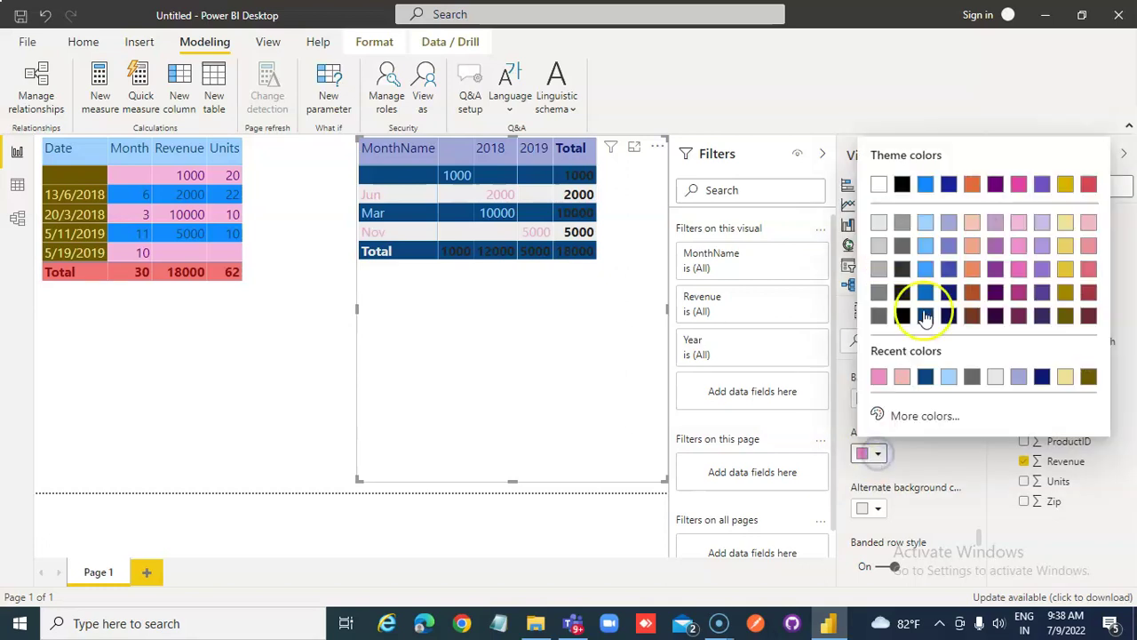
{"action": "left_click", "coordinate": [949, 270]}
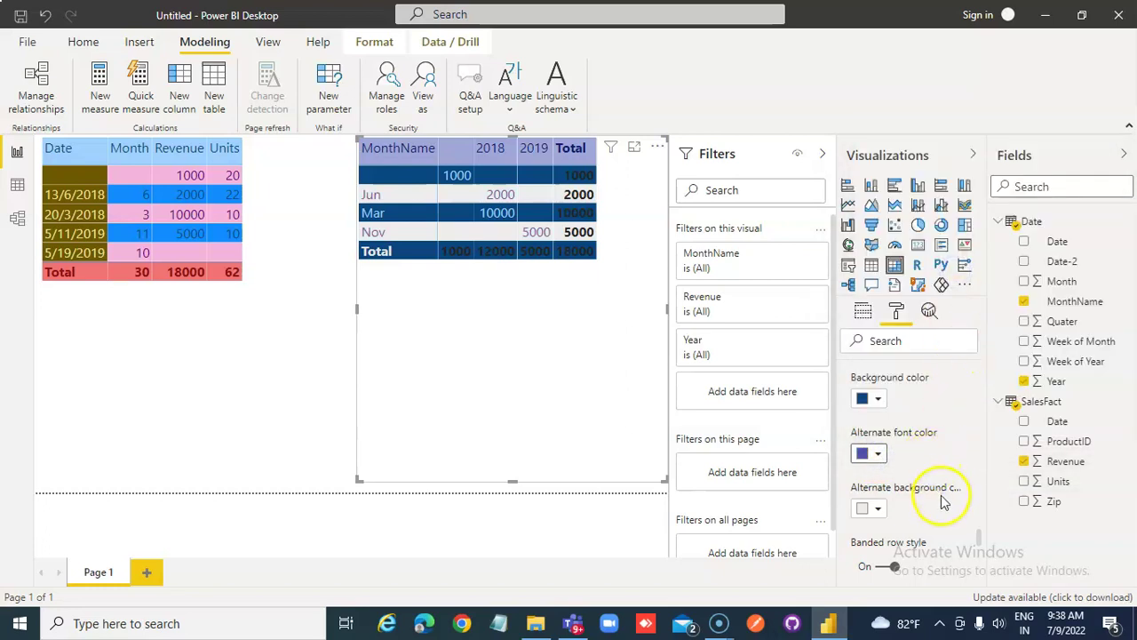
{"action": "left_click", "coordinate": [876, 508]}
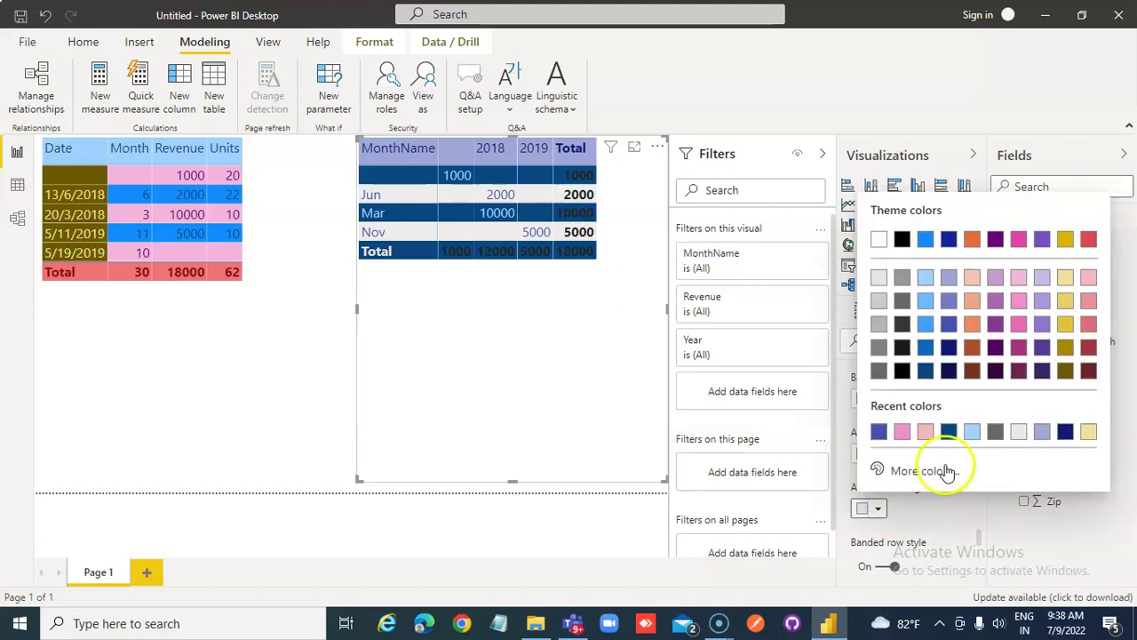
{"action": "left_click", "coordinate": [1044, 432]}
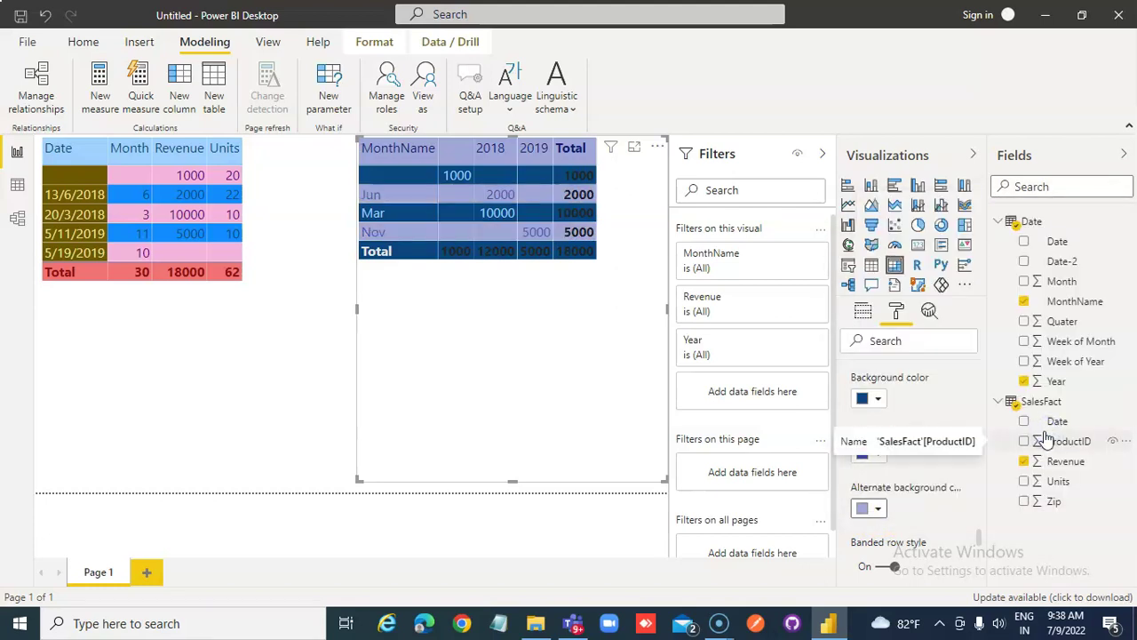
{"action": "left_click", "coordinate": [883, 513]}
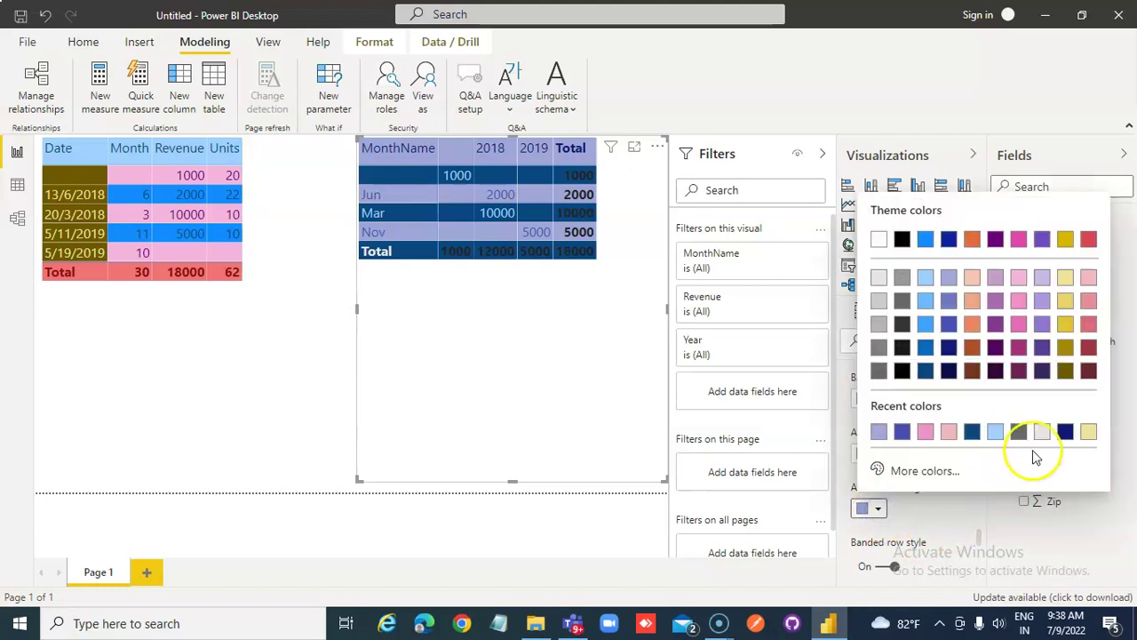
{"action": "left_click", "coordinate": [1022, 280]}
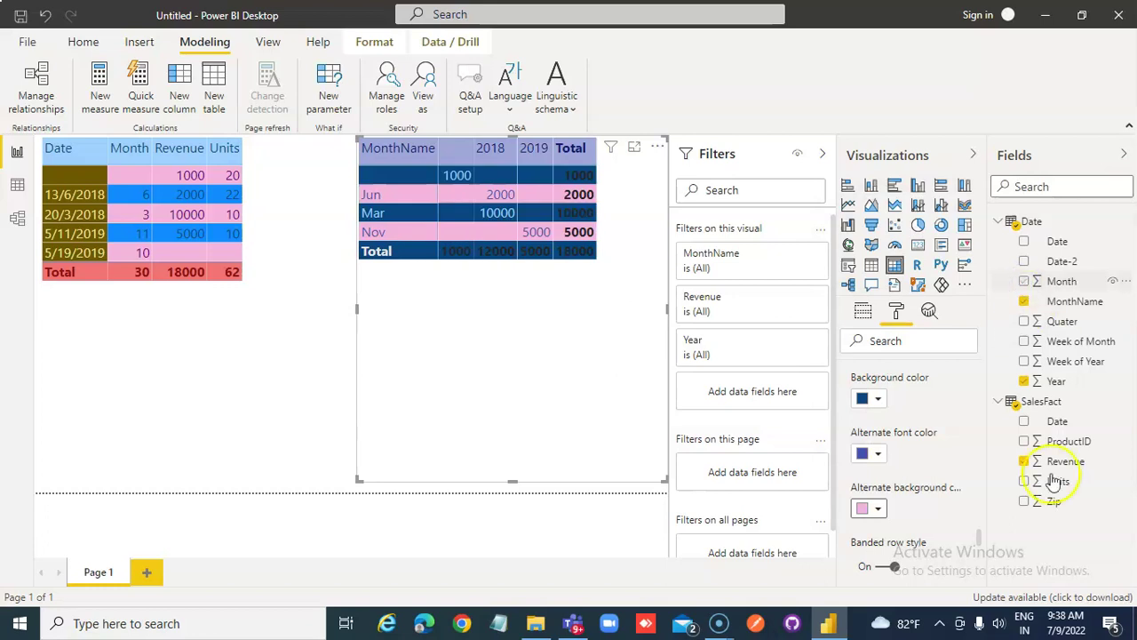
Step: Set the font color of the matrix's column subtotals to medium gray
{"action": "scroll", "coordinate": [960, 530], "scroll_direction": "down", "scroll_amount": 5}
{"action": "scroll", "coordinate": [960, 530], "scroll_direction": "down", "scroll_amount": 3}
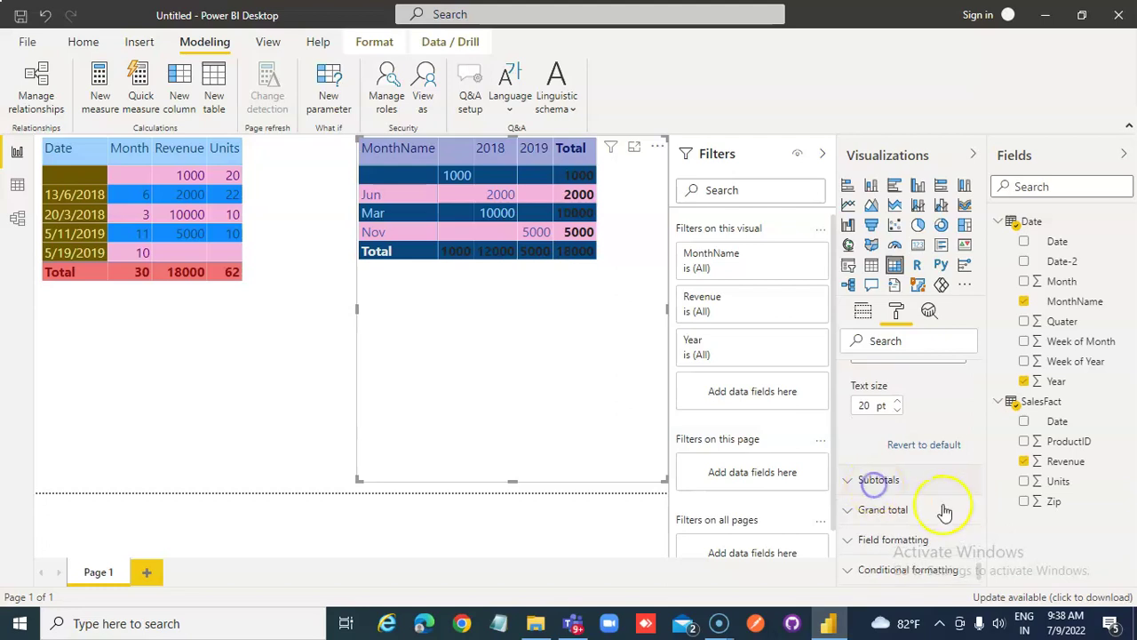
{"action": "scroll", "coordinate": [929, 512], "scroll_direction": "down", "scroll_amount": 3}
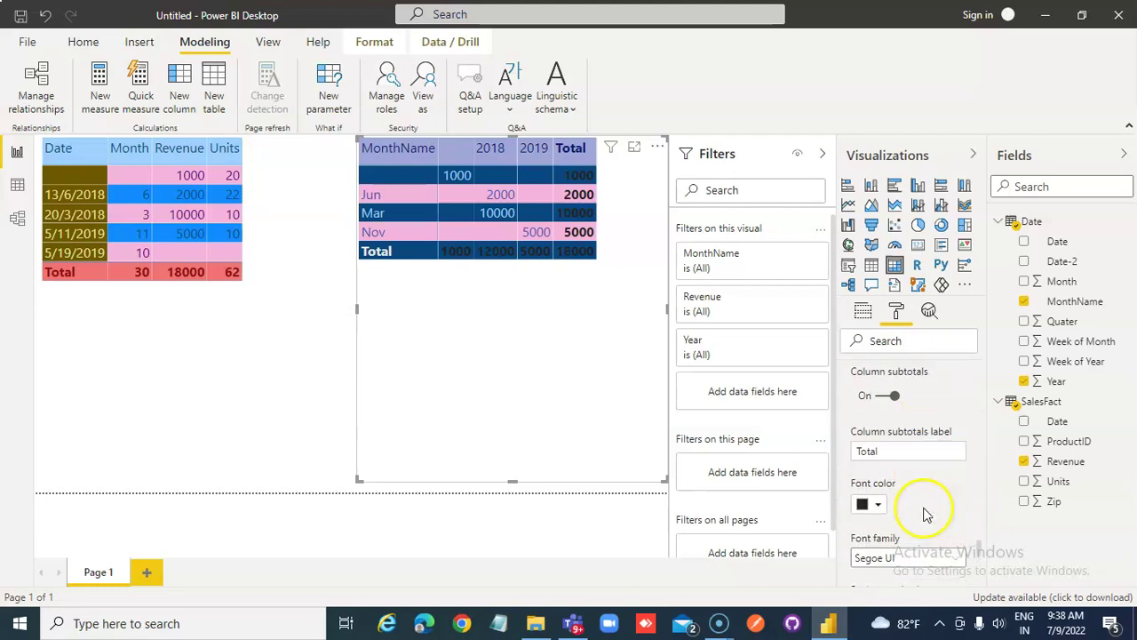
{"action": "scroll", "coordinate": [924, 514], "scroll_direction": "down", "scroll_amount": 2}
{"action": "left_click", "coordinate": [870, 422]}
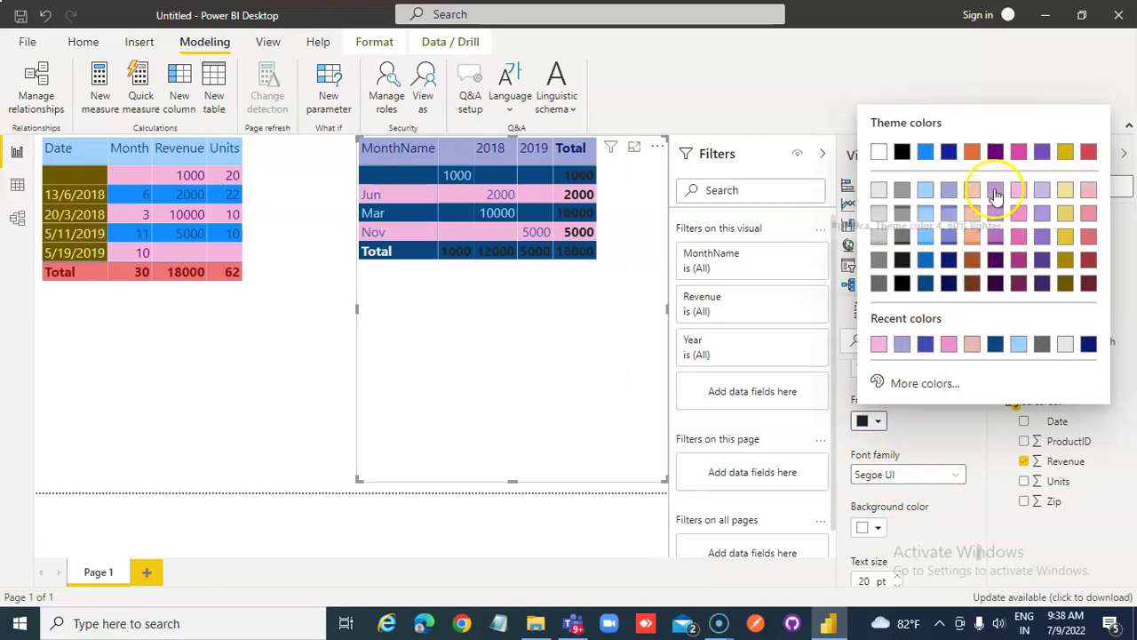
{"action": "left_click", "coordinate": [901, 192]}
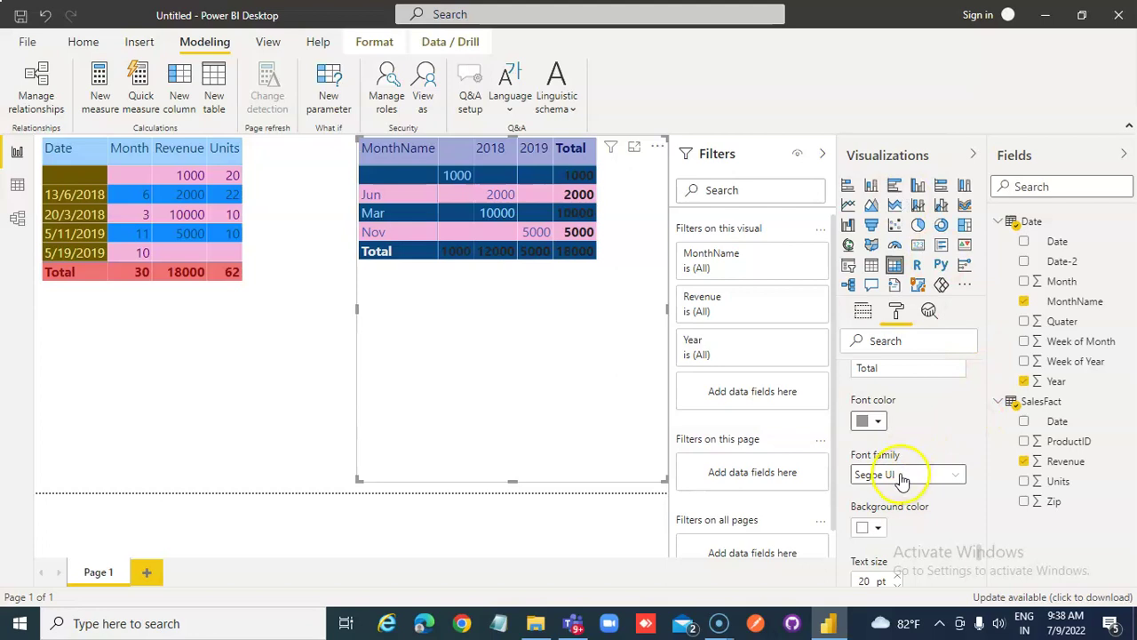
{"action": "scroll", "coordinate": [904, 480], "scroll_direction": "up", "scroll_amount": 2}
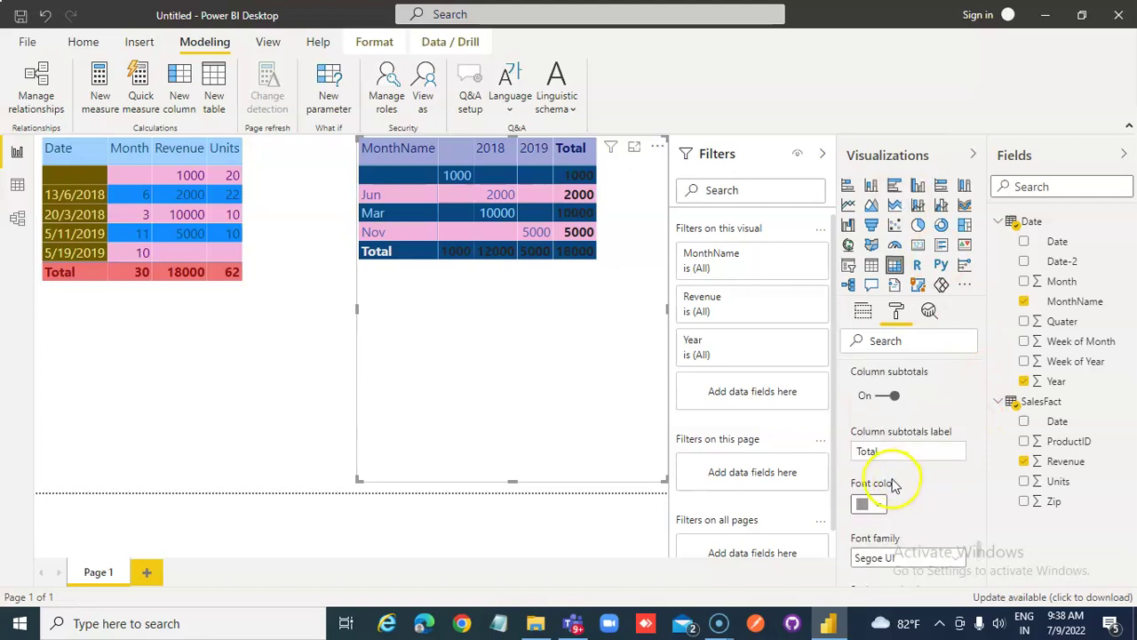
Step: Try light blue for the font color of the matrix's grand total and set it to light pink
{"action": "scroll", "coordinate": [898, 489], "scroll_direction": "down", "scroll_amount": 6}
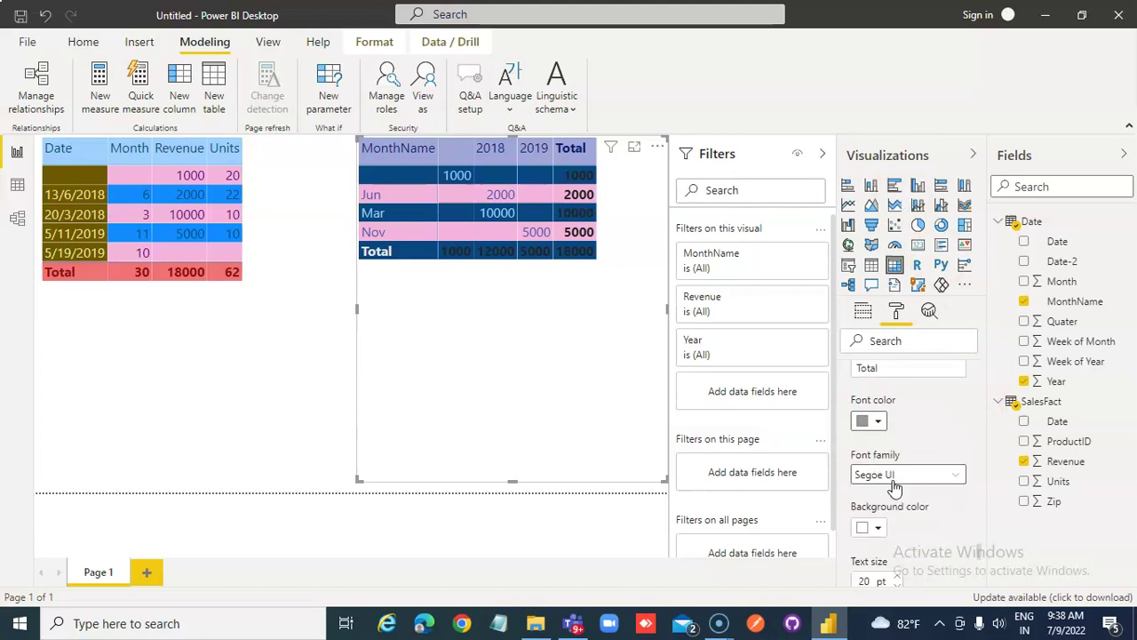
{"action": "scroll", "coordinate": [908, 504], "scroll_direction": "down", "scroll_amount": 6}
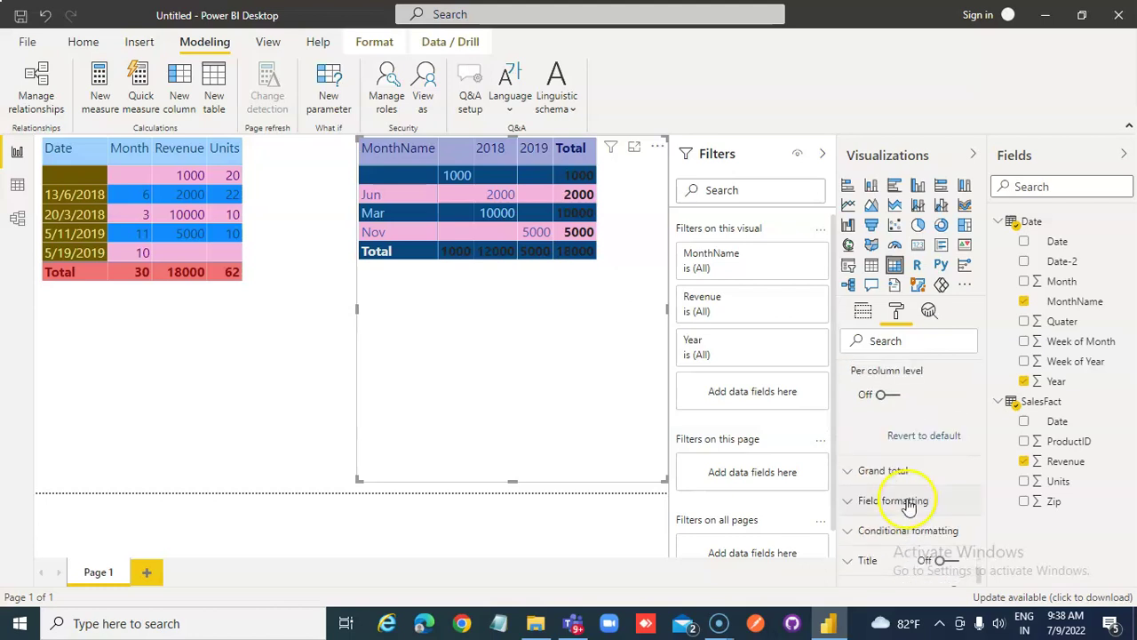
{"action": "left_click", "coordinate": [883, 391]}
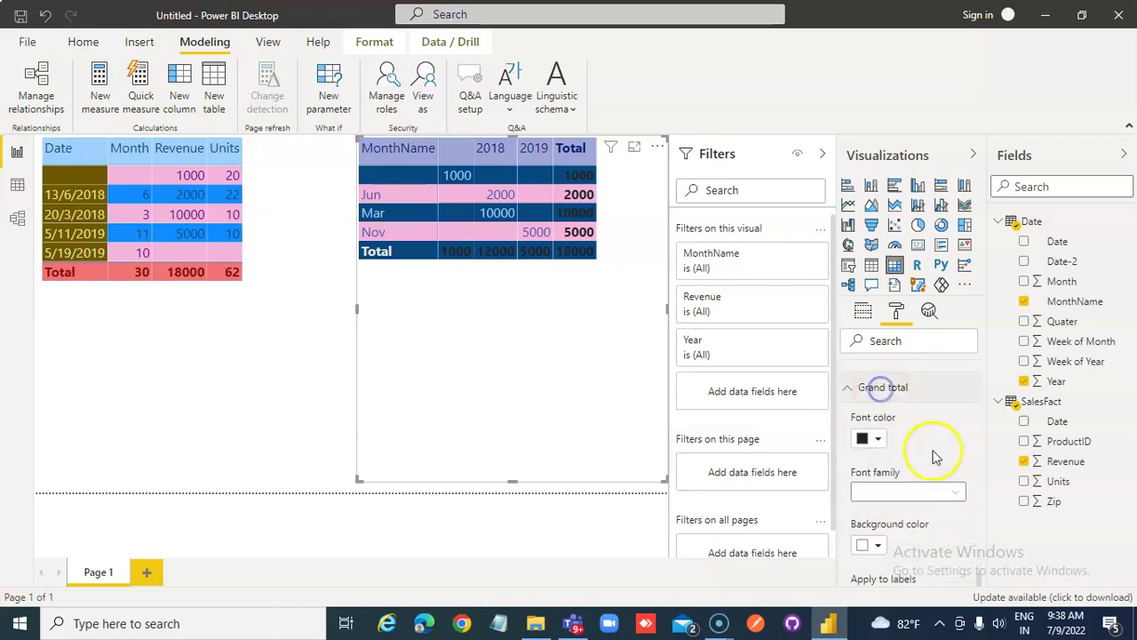
{"action": "left_click", "coordinate": [866, 438]}
{"action": "left_click", "coordinate": [1041, 362]}
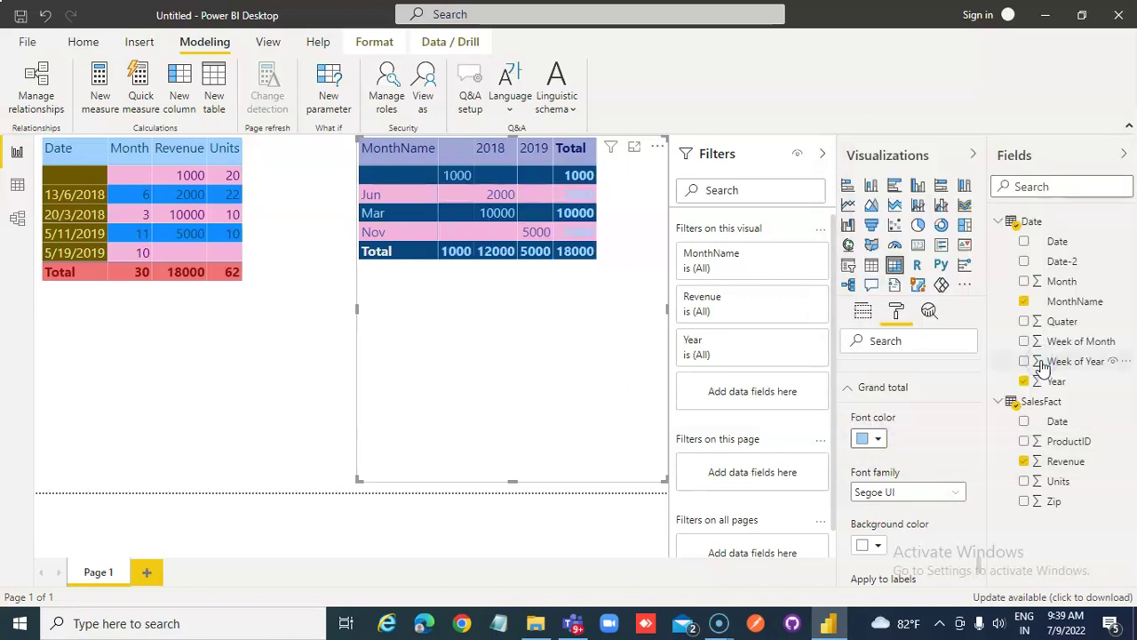
{"action": "left_click", "coordinate": [879, 439]}
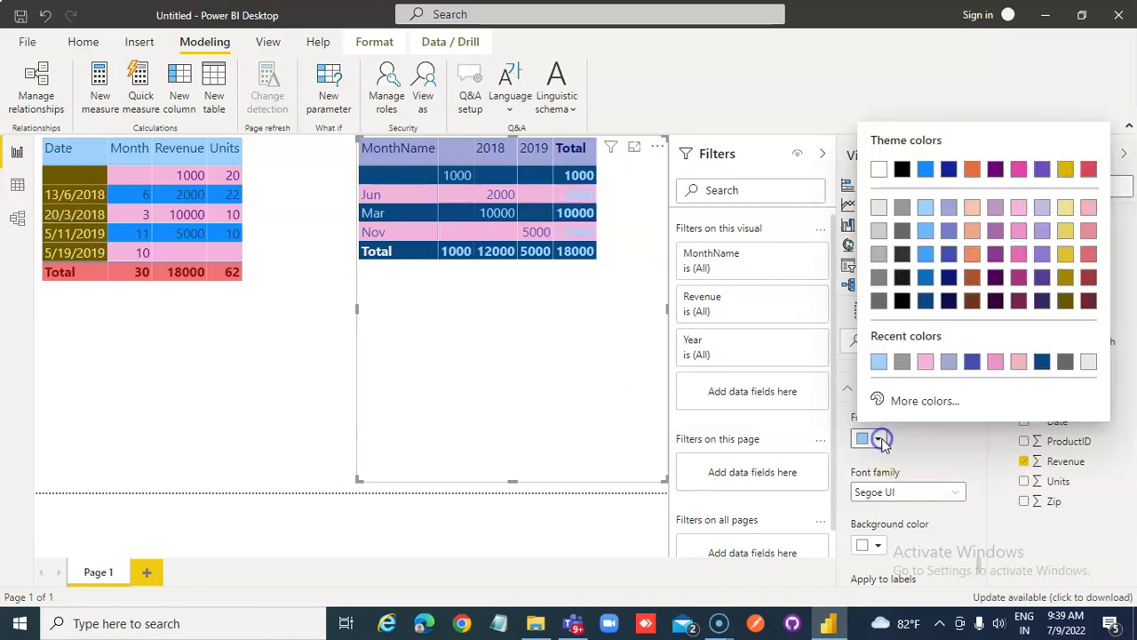
{"action": "left_click", "coordinate": [926, 361]}
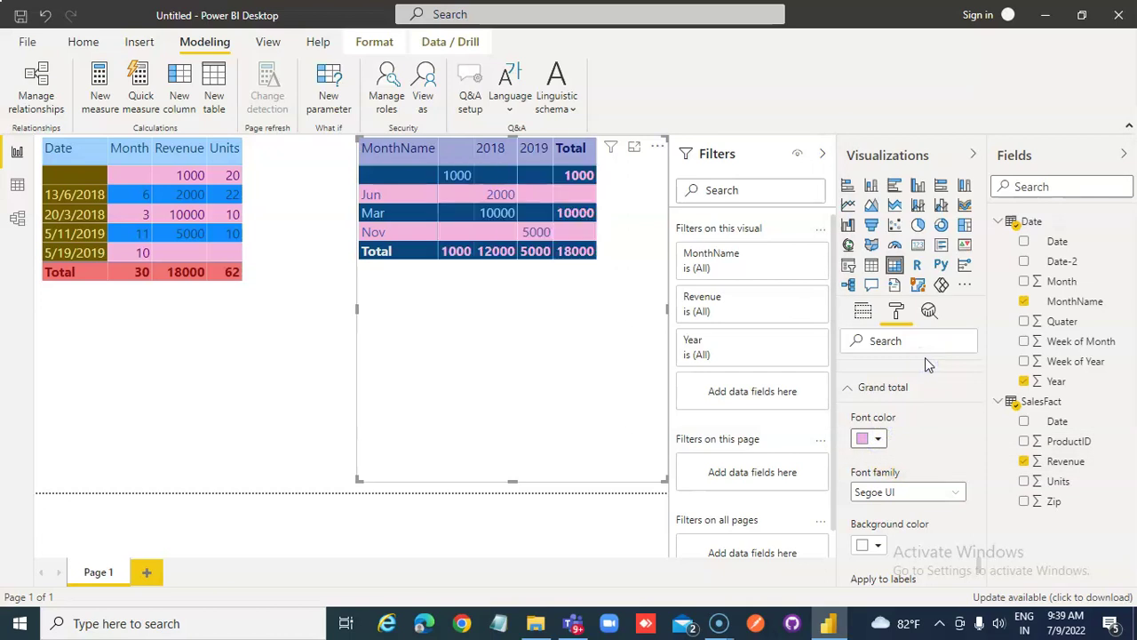
Step: Set the background color of the matrix's grand total to dark gray
{"action": "left_click", "coordinate": [949, 497]}
{"action": "scroll", "coordinate": [949, 489], "scroll_direction": "down", "scroll_amount": 4}
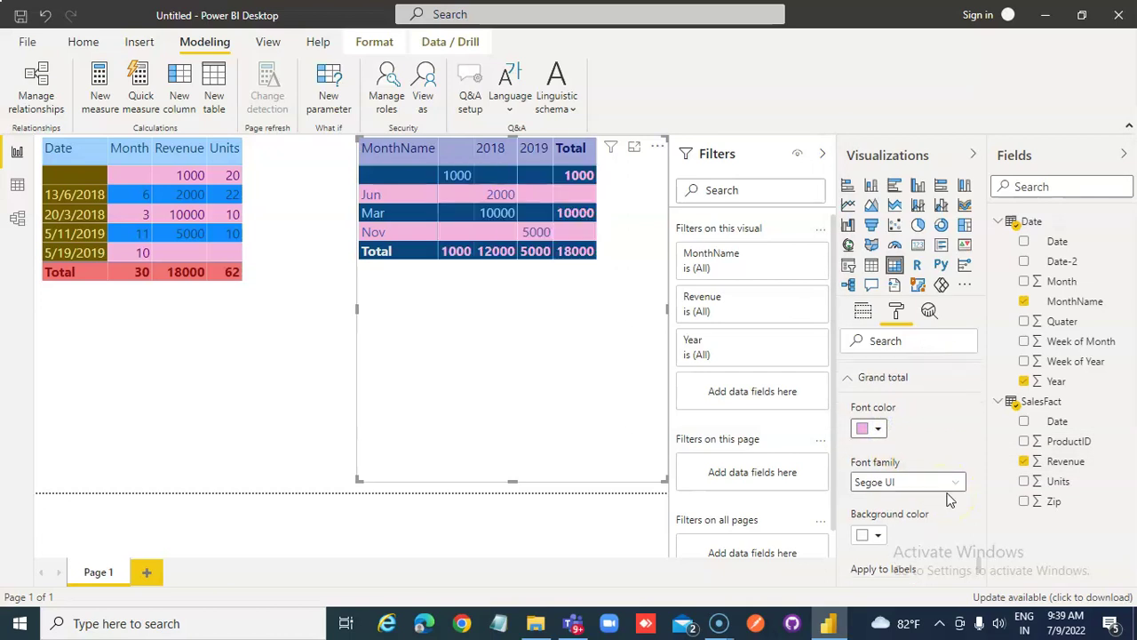
{"action": "left_click", "coordinate": [876, 380]}
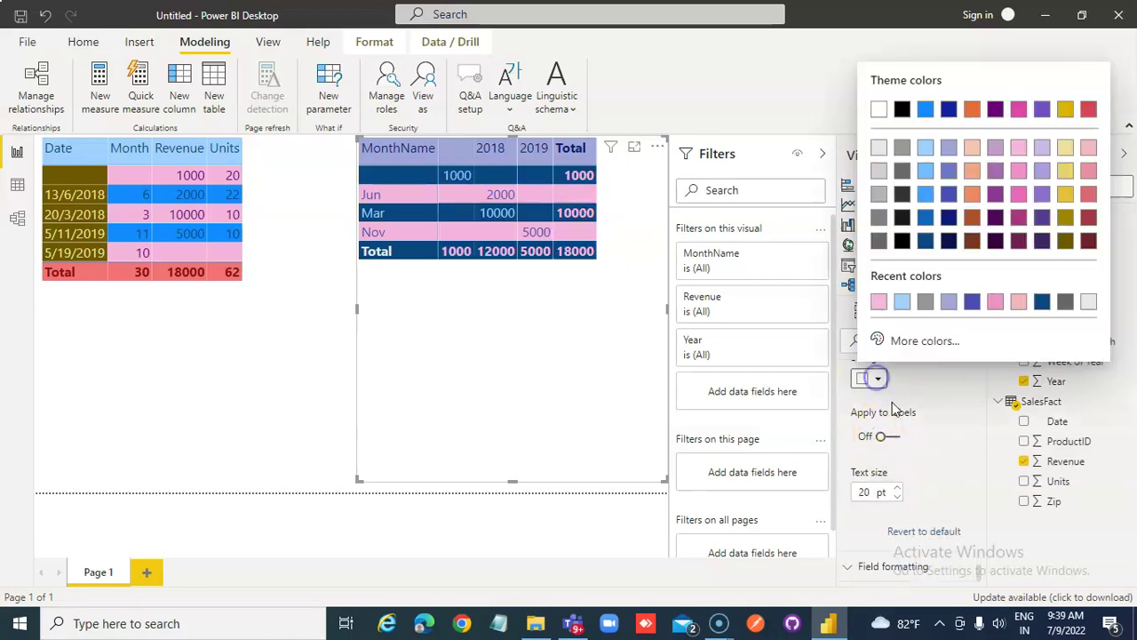
{"action": "left_click", "coordinate": [901, 197]}
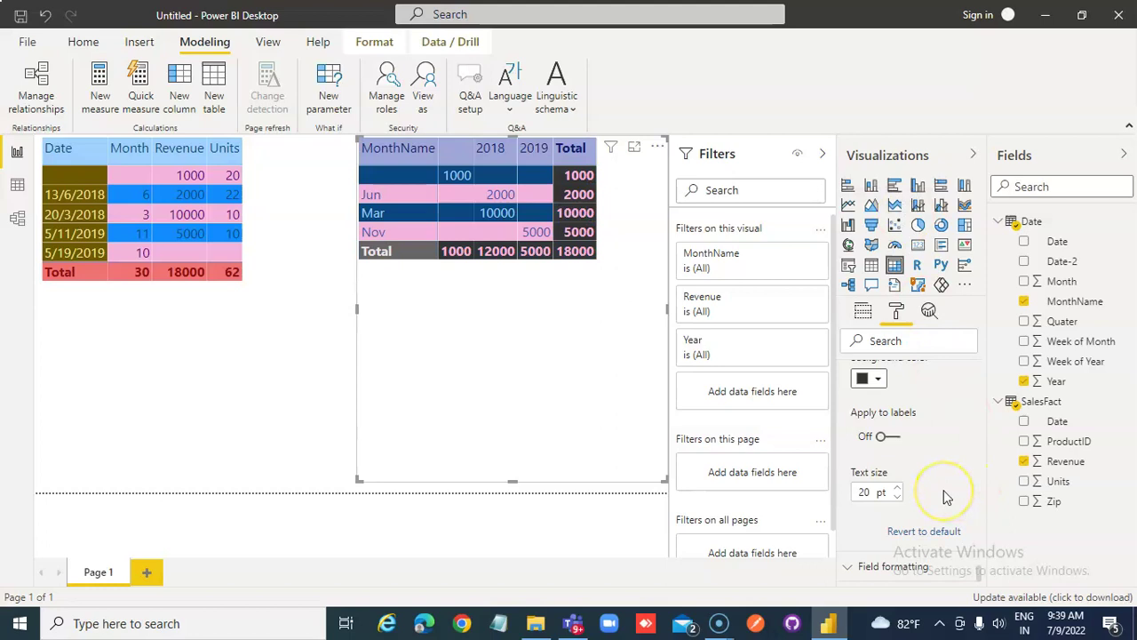
Step: Set the font color of the matrix's Revenue values to light orange in the field formatting
{"action": "scroll", "coordinate": [946, 498], "scroll_direction": "down", "scroll_amount": 3}
{"action": "left_click", "coordinate": [897, 485]}
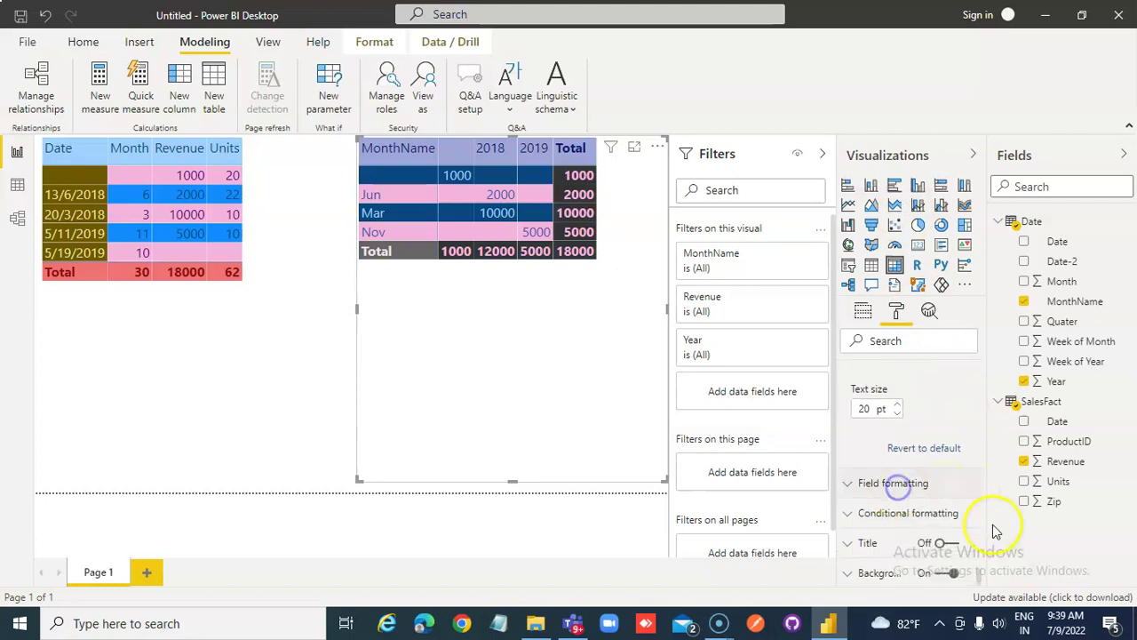
{"action": "scroll", "coordinate": [921, 508], "scroll_direction": "down", "scroll_amount": 3}
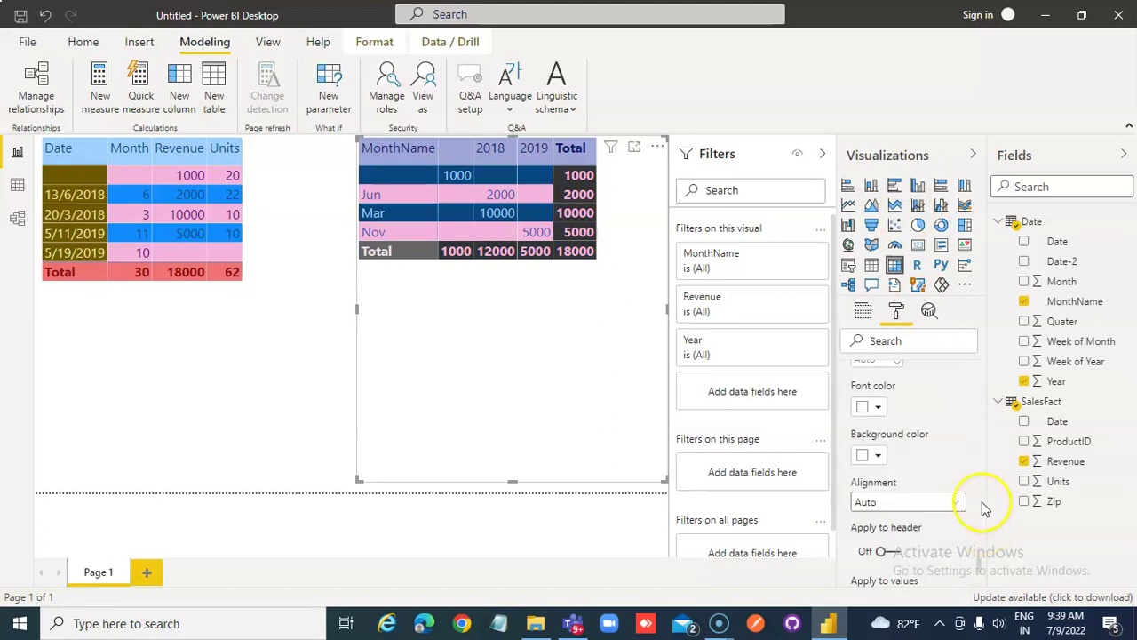
{"action": "left_click", "coordinate": [875, 410]}
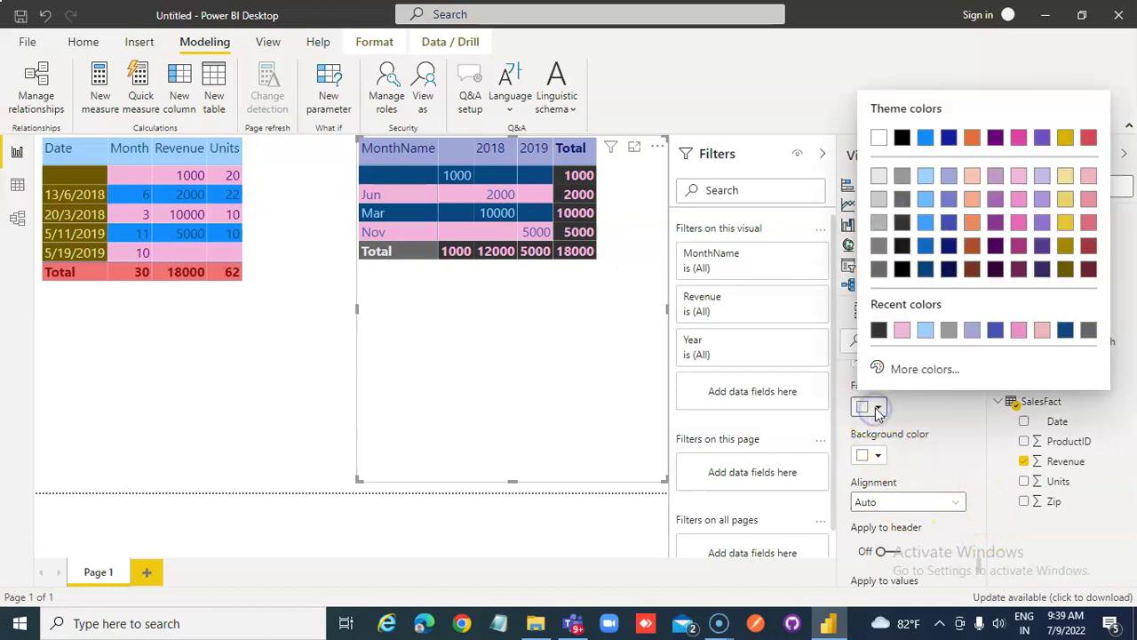
{"action": "left_click", "coordinate": [973, 223]}
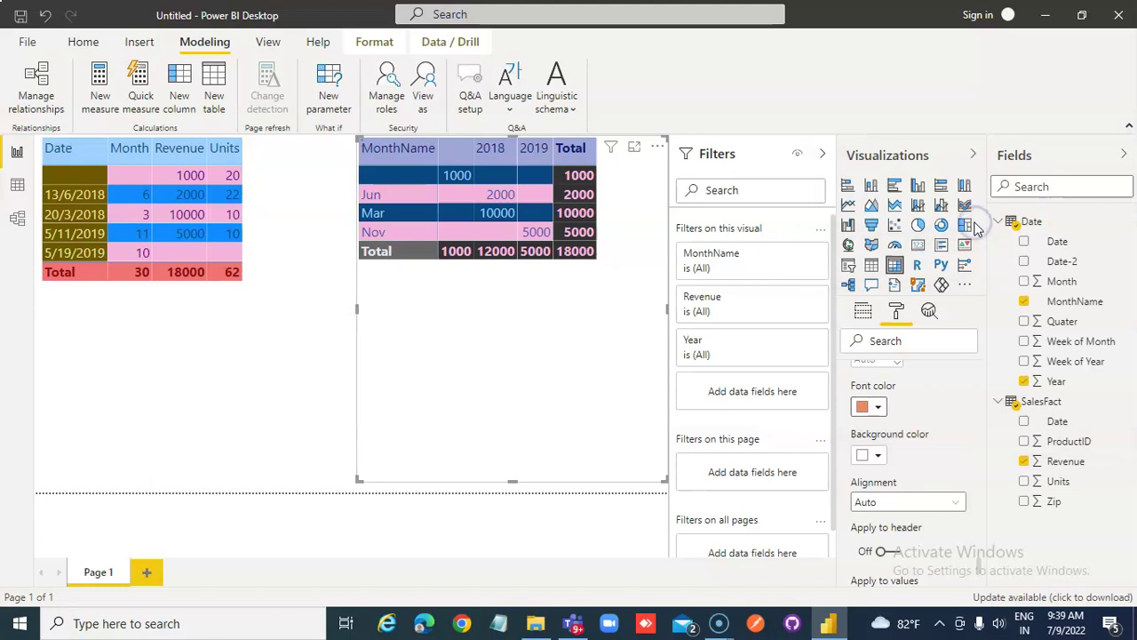
Step: Try a light pink field background for the matrix's Revenue values and change it to light gray
{"action": "left_click", "coordinate": [879, 458]}
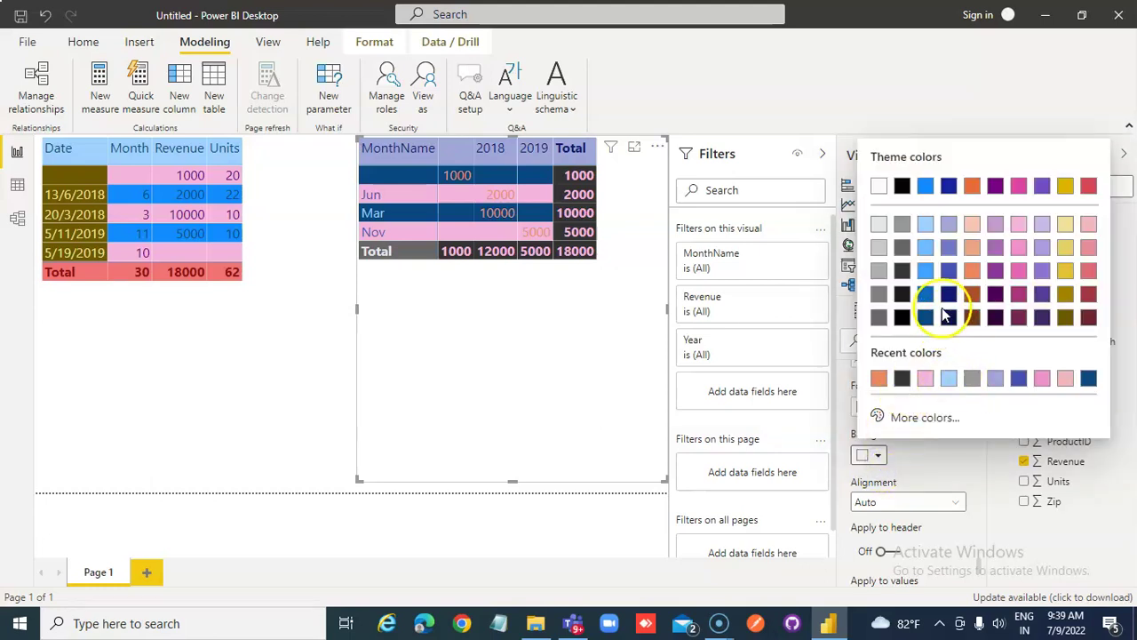
{"action": "left_click", "coordinate": [1018, 223]}
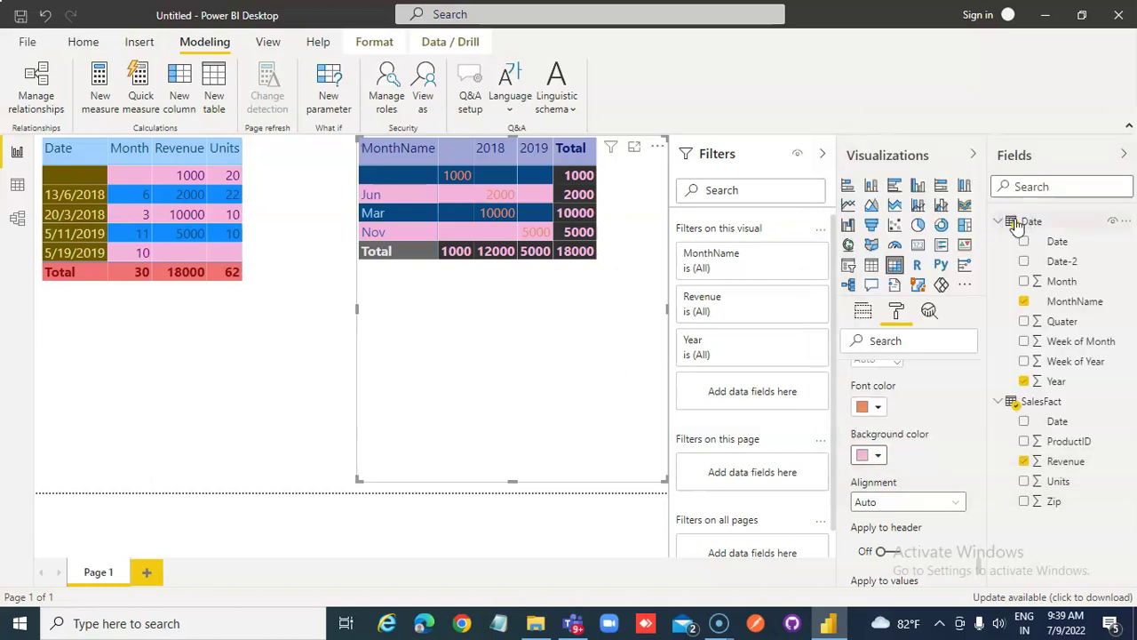
{"action": "left_click", "coordinate": [878, 458]}
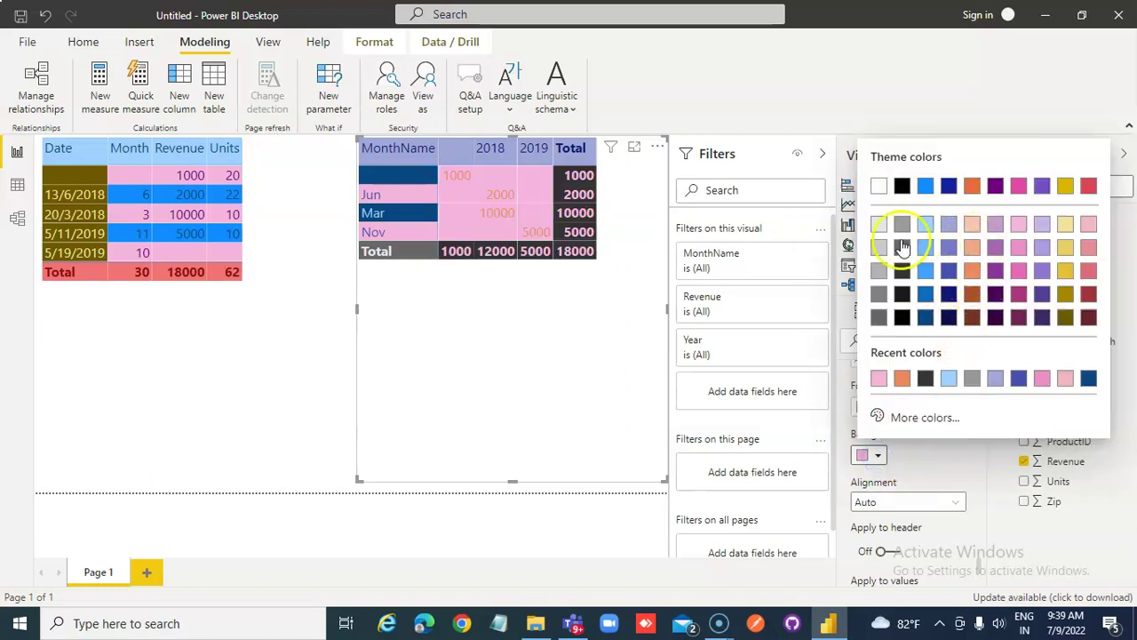
{"action": "left_click", "coordinate": [879, 247]}
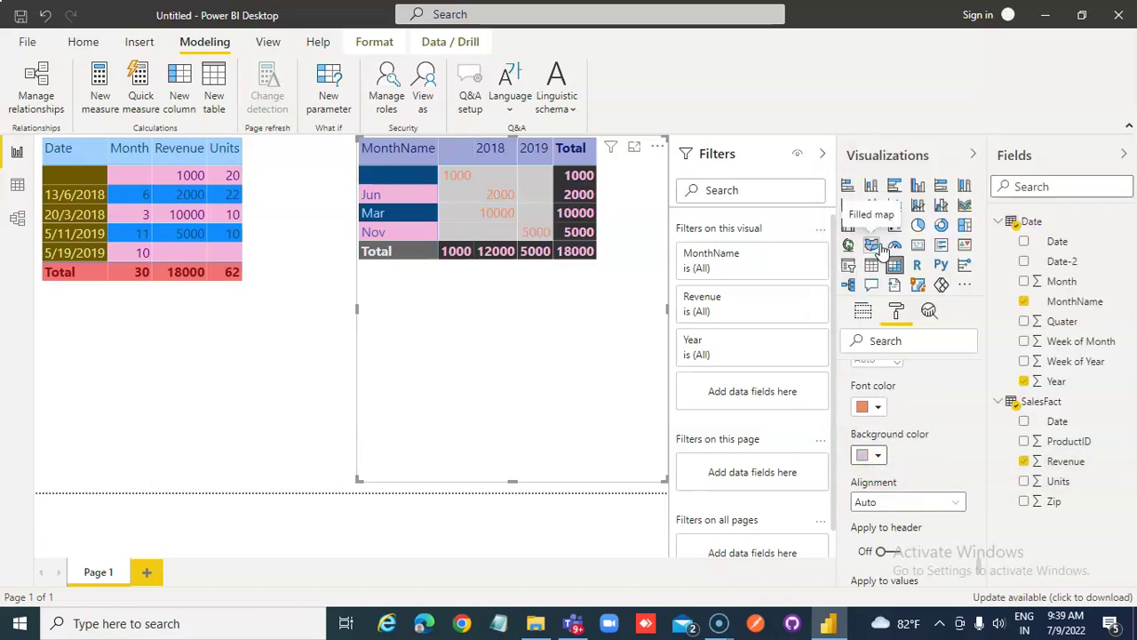
Step: Review the matrix's remaining format settings, including the title's font color, background color, alignment and text size
{"action": "scroll", "coordinate": [937, 539], "scroll_direction": "down", "scroll_amount": 5}
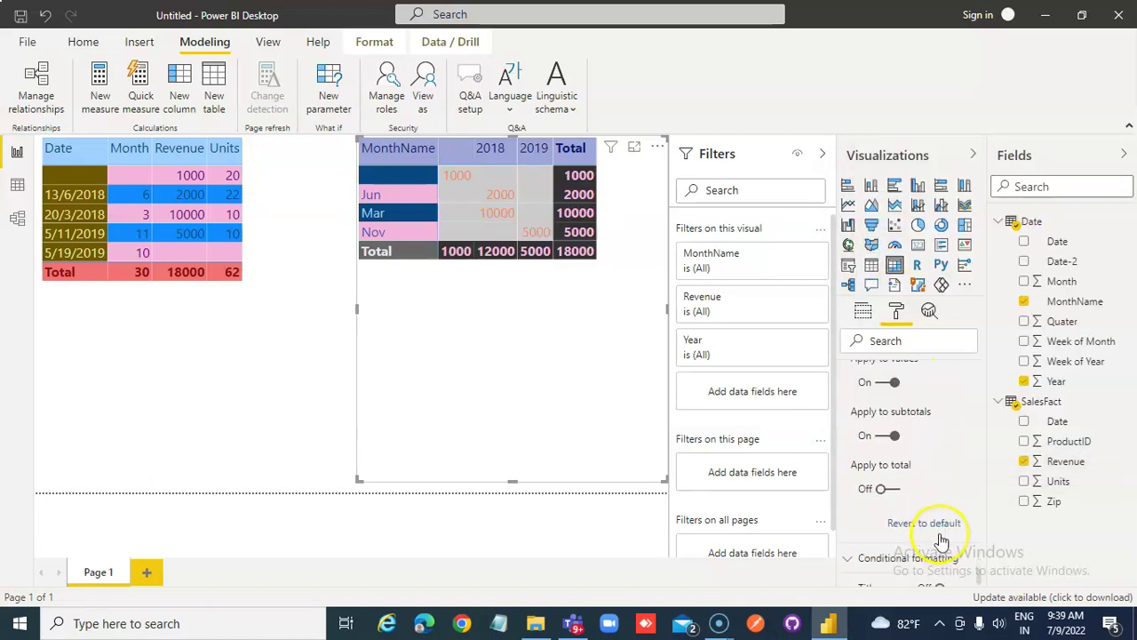
{"action": "scroll", "coordinate": [941, 539], "scroll_direction": "down", "scroll_amount": 3}
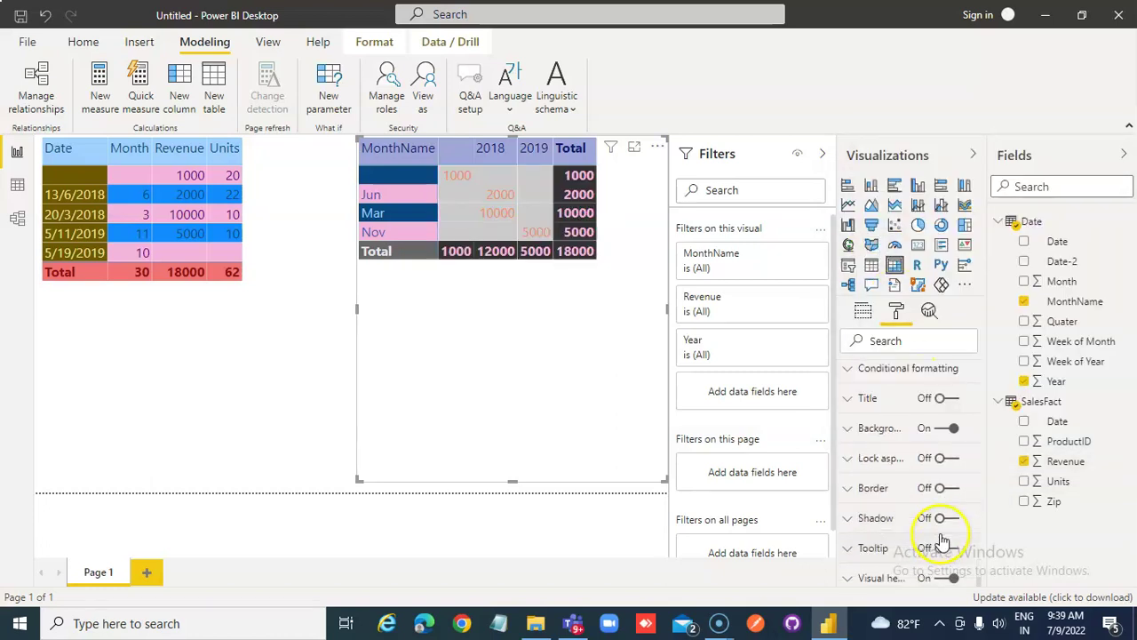
{"action": "left_click", "coordinate": [871, 404]}
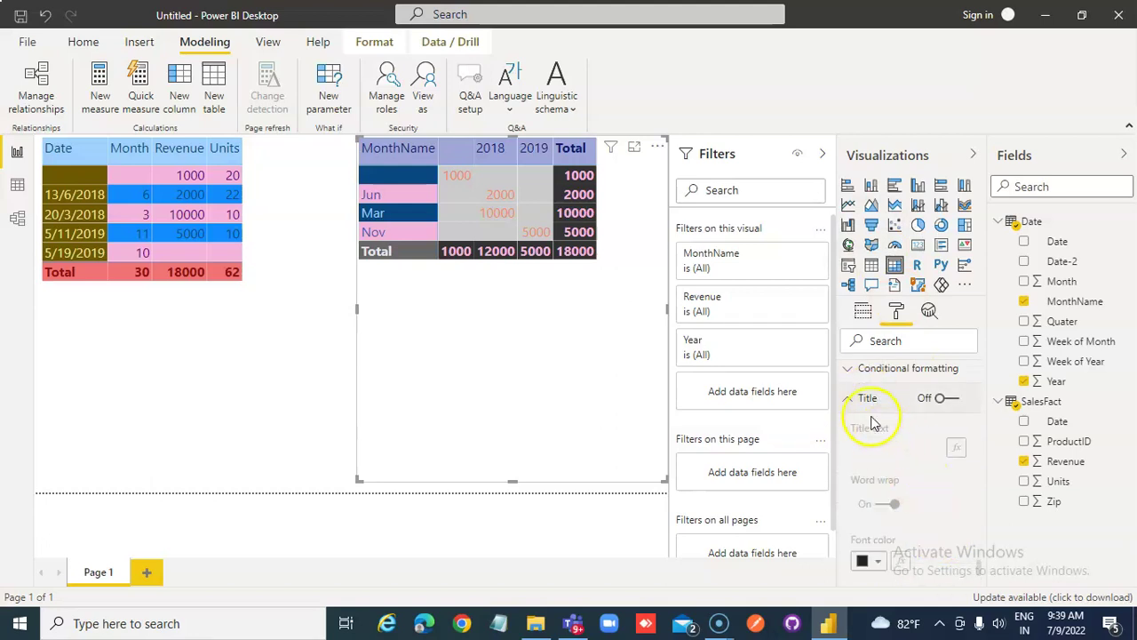
{"action": "scroll", "coordinate": [933, 540], "scroll_direction": "down", "scroll_amount": 3}
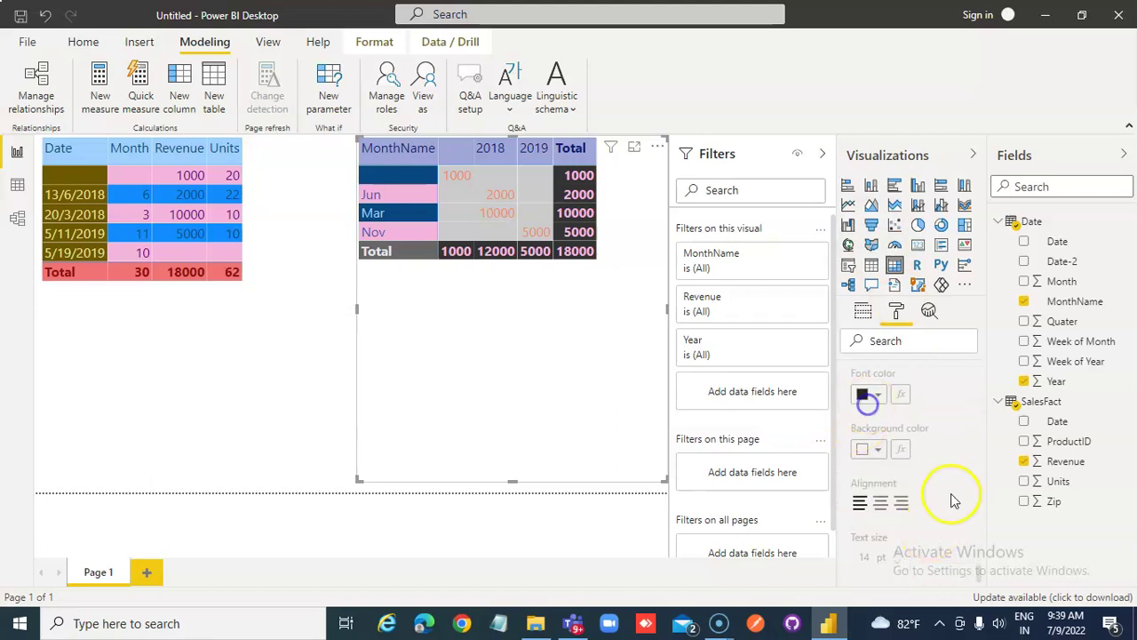
{"action": "scroll", "coordinate": [951, 500], "scroll_direction": "up", "scroll_amount": 5}
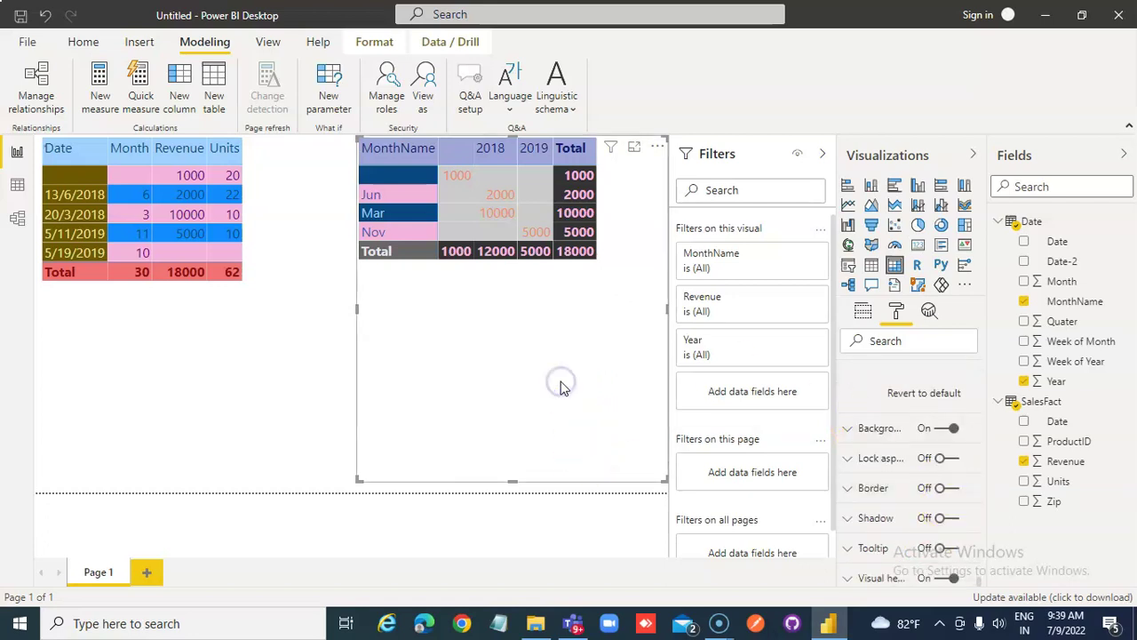
Step: Clear the highlight on the matrix's Mar row and leave the matrix selected
{"action": "left_click", "coordinate": [172, 302]}
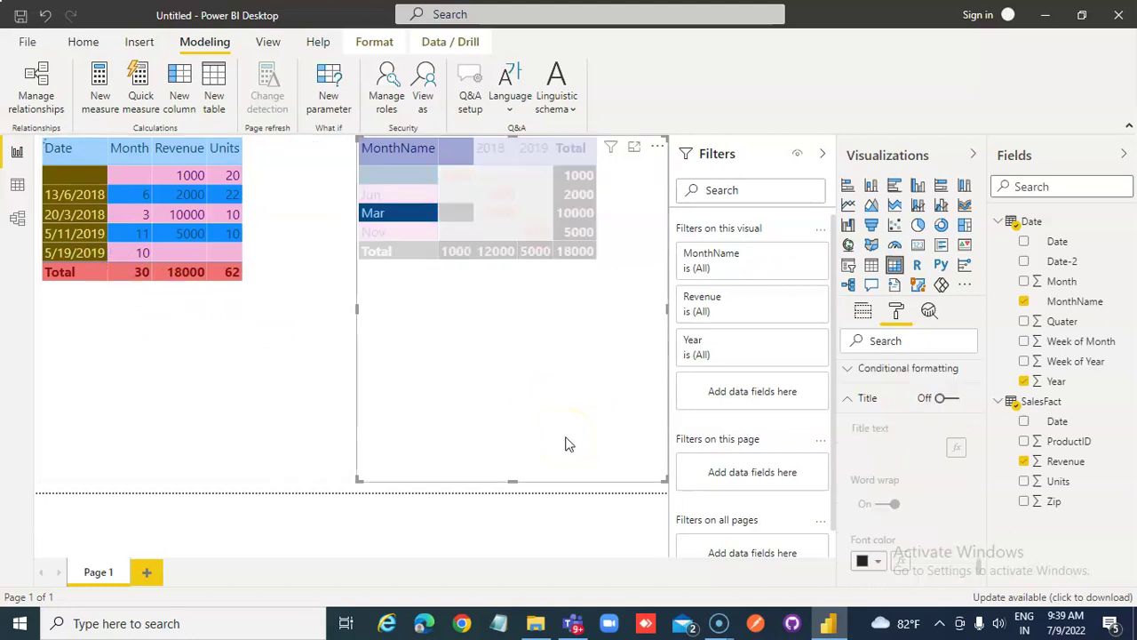
{"action": "left_click", "coordinate": [279, 447]}
{"action": "left_click", "coordinate": [455, 542]}
{"action": "left_click", "coordinate": [437, 333]}
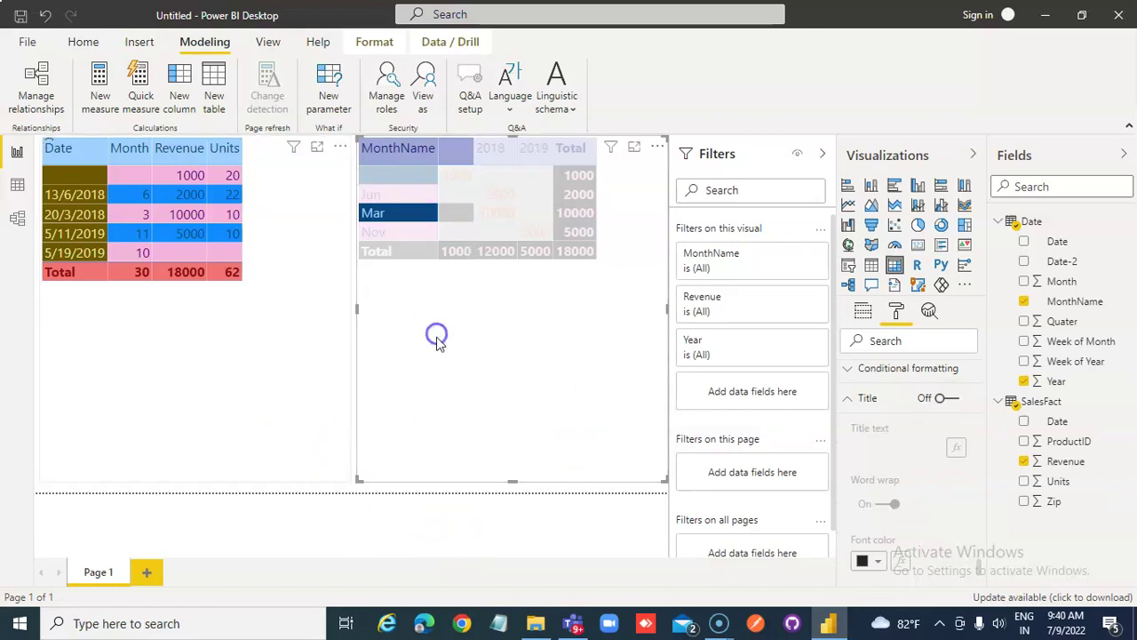
{"action": "left_click", "coordinate": [407, 379]}
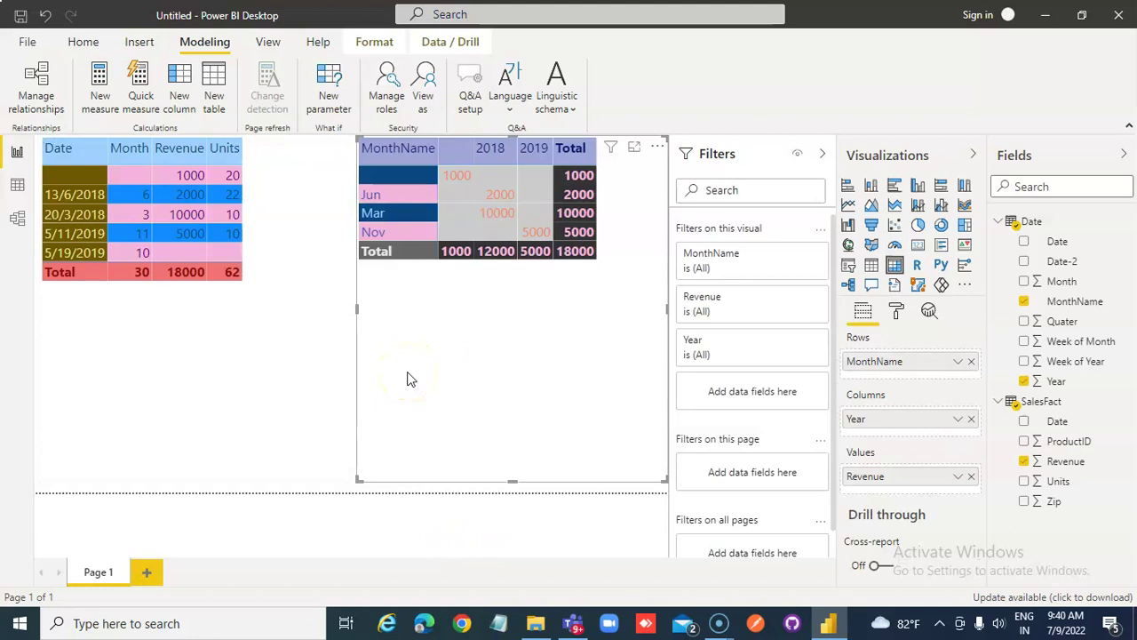